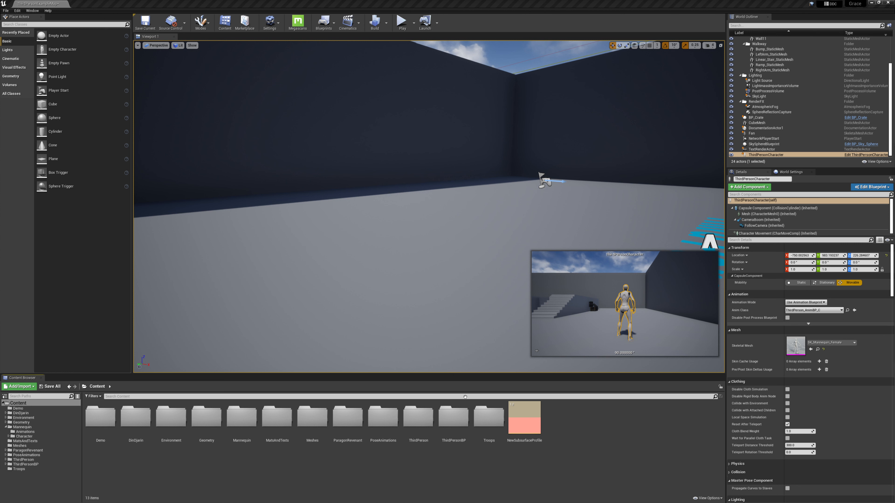
# - Create a folder named Particles in the Content folder, open it, and enlarge the asset browsing area
pyautogui.rightClick(564, 437)
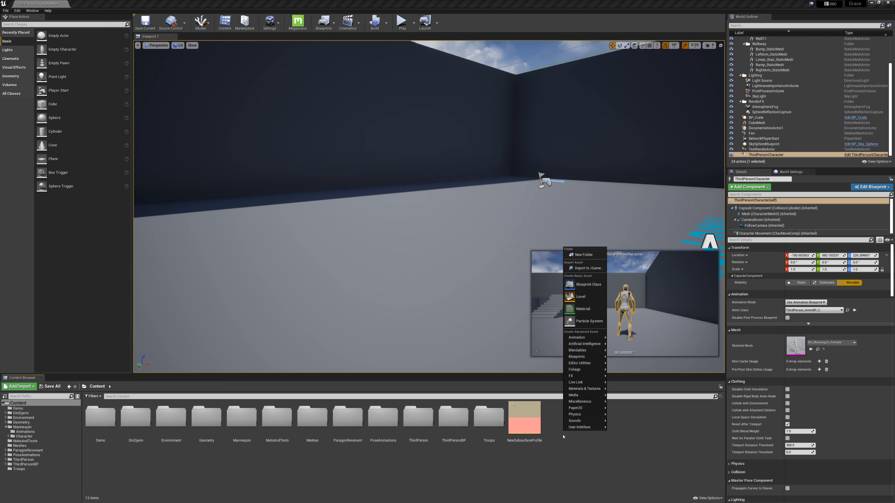
pyautogui.moveTo(386, 162)
pyautogui.mouseDown(button='right')
pyautogui.moveTo(498, 183)
pyautogui.moveTo(386, 162)
pyautogui.mouseUp(button='right')
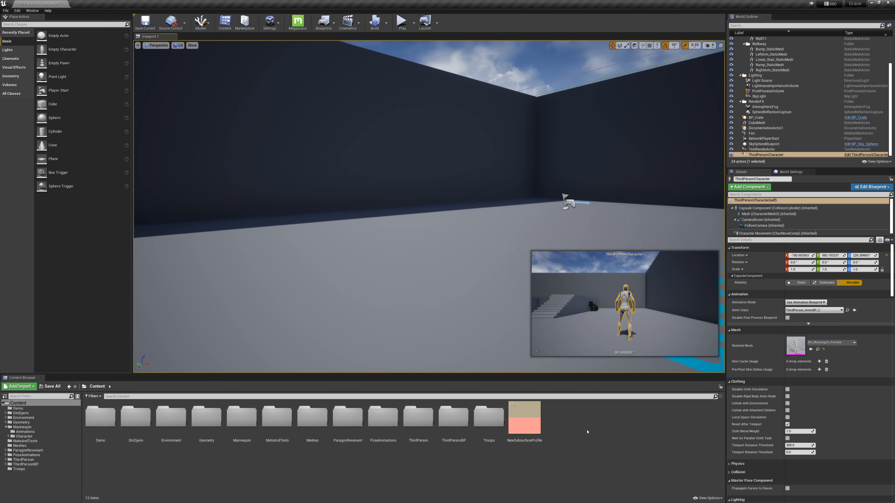
pyautogui.rightClick(573, 430)
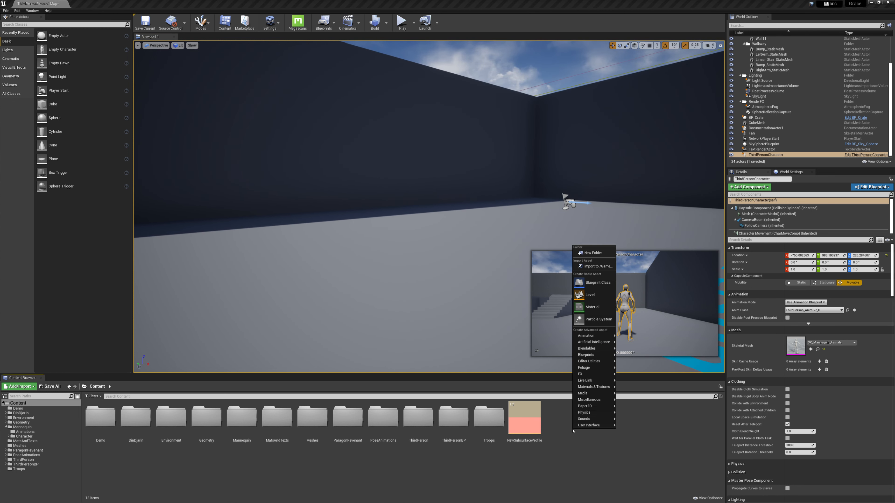
pyautogui.click(600, 254)
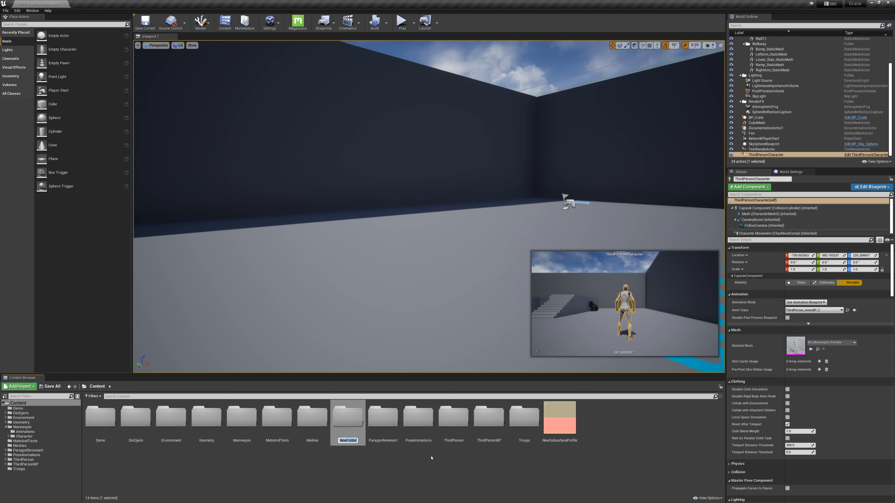
pyautogui.write('Particles')
pyautogui.press('Return')
pyautogui.press('Return')
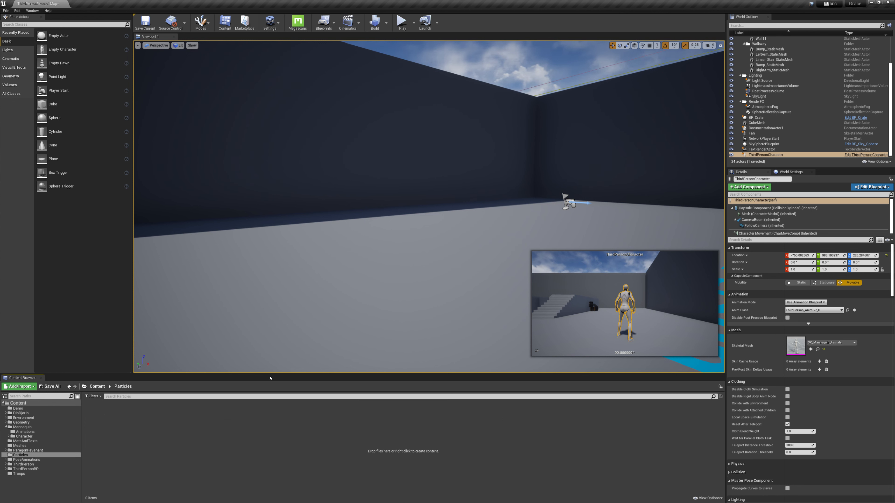
pyautogui.moveTo(270, 375); pyautogui.dragTo(300, 341)
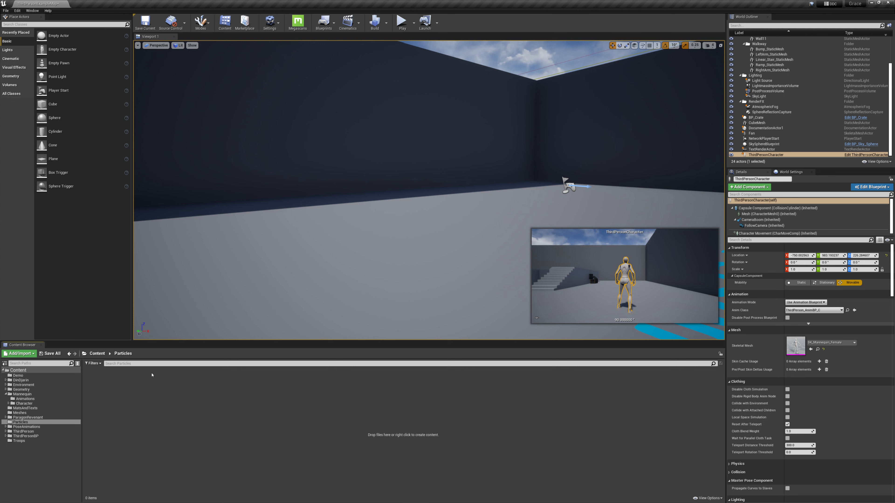
# - Create a material named MM_PArticle in the Particles folder and open it for editing
pyautogui.rightClick(165, 394)
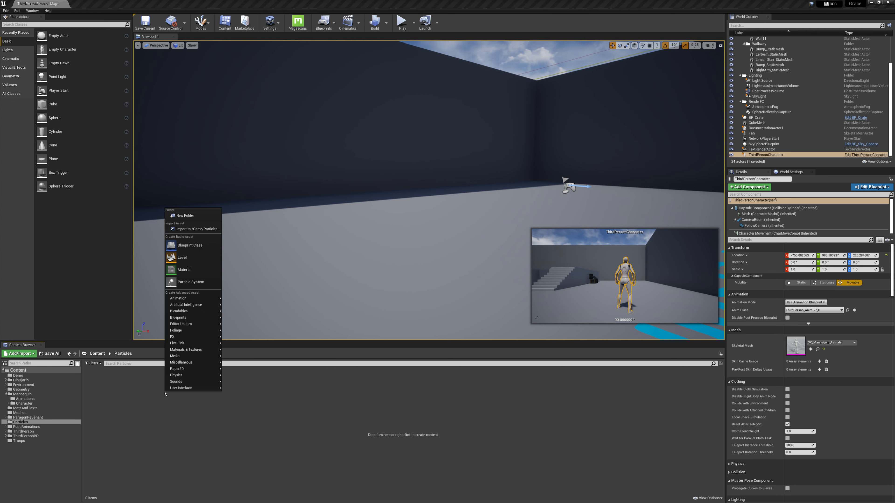
pyautogui.click(184, 270)
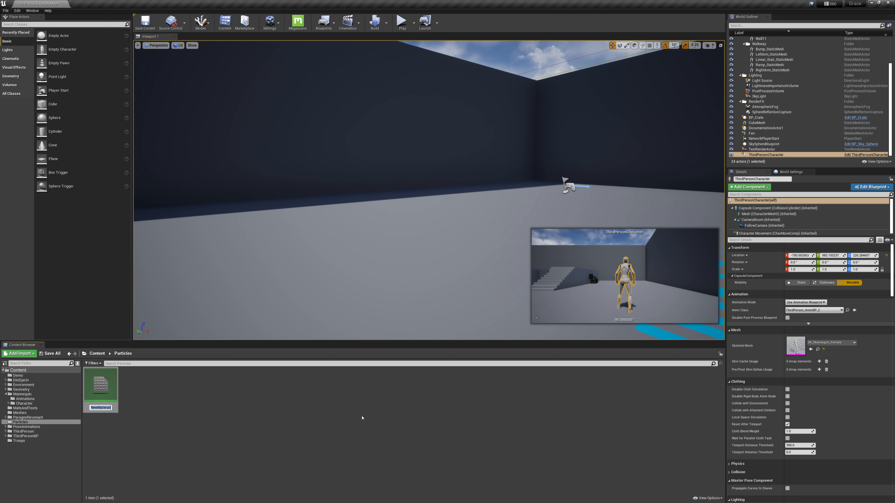
pyautogui.write('MM_')
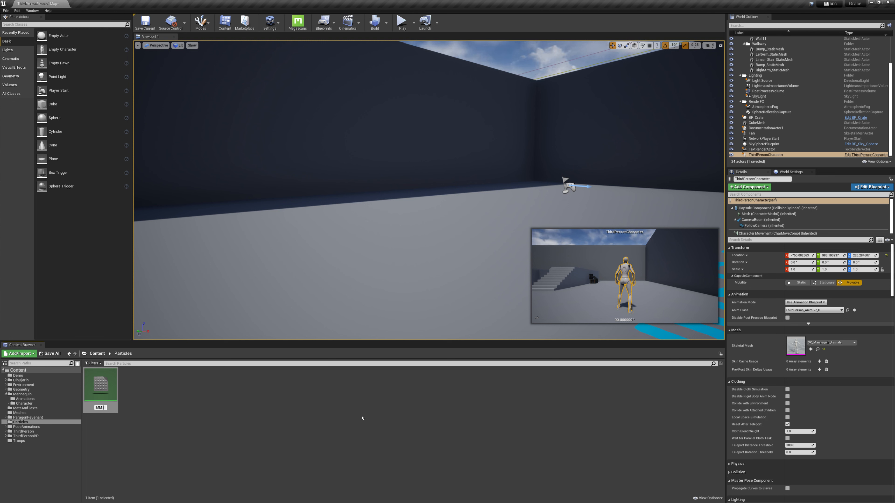
pyautogui.write('PArticle')
pyautogui.press('Return')
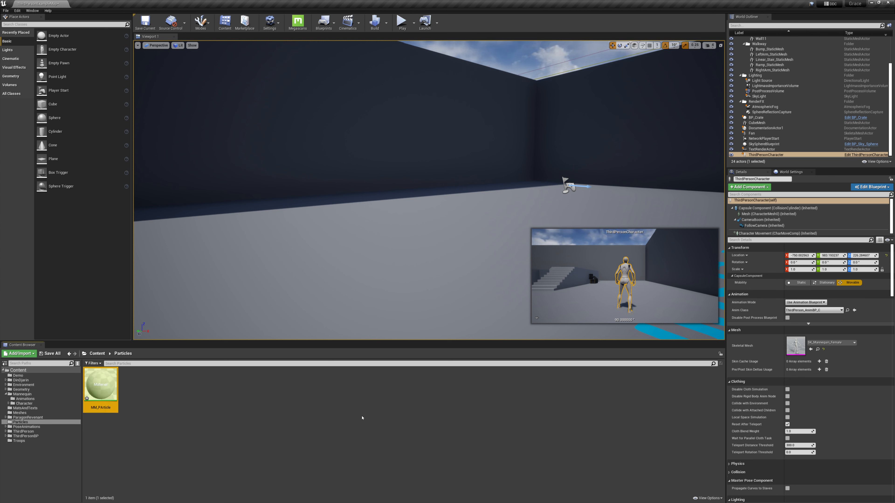
pyautogui.press('Return')
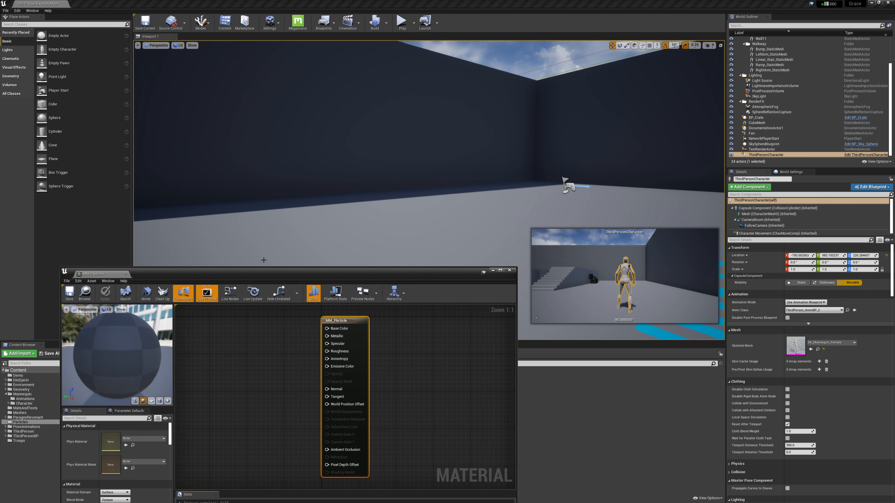
# - Enlarge the material editor window and add a RadialGradientExponential node well before the material's result node
pyautogui.moveTo(326, 283); pyautogui.dragTo(334, 104)
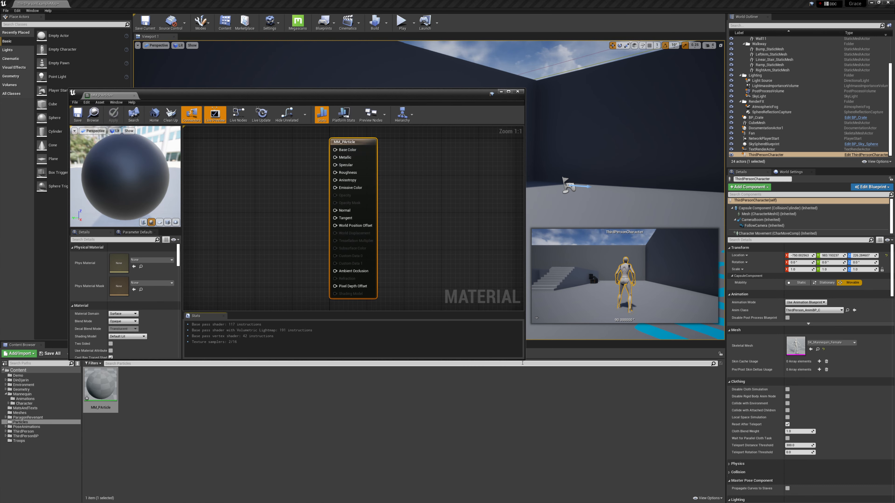
pyautogui.moveTo(525, 359); pyautogui.dragTo(649, 435)
pyautogui.moveTo(468, 272); pyautogui.dragTo(646, 296, button='right')
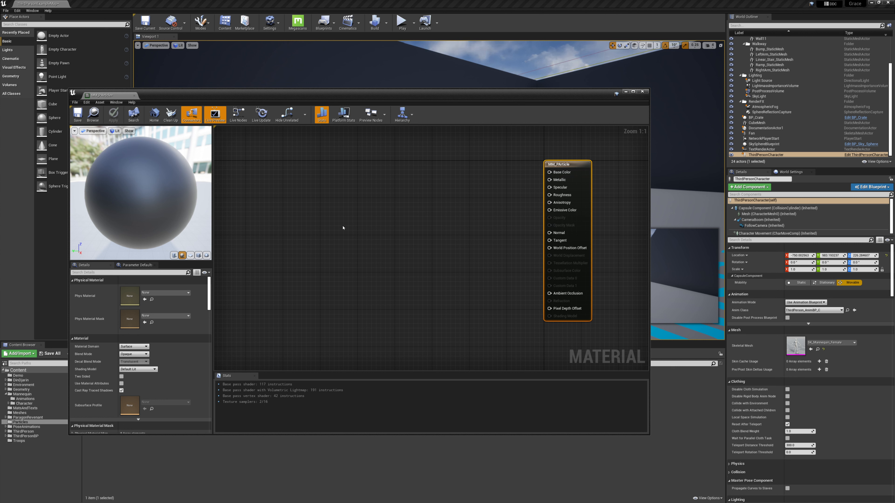
pyautogui.rightClick(315, 192)
pyautogui.write('radia')
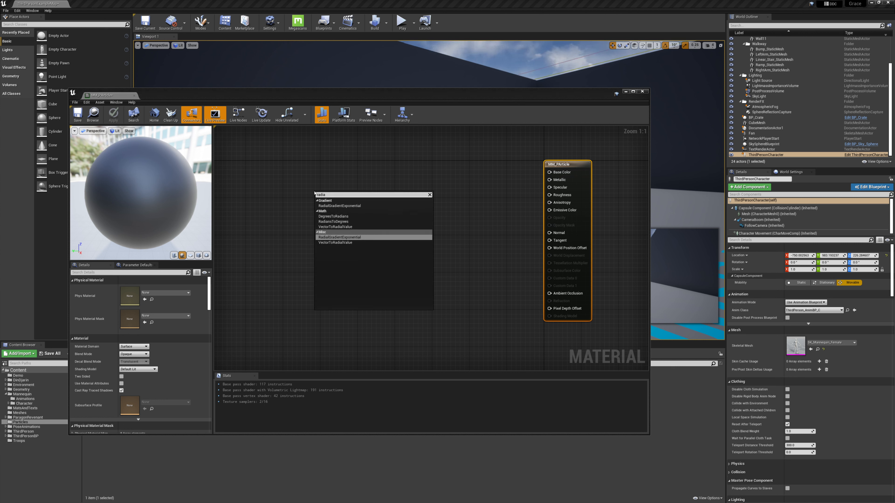
pyautogui.press('Return')
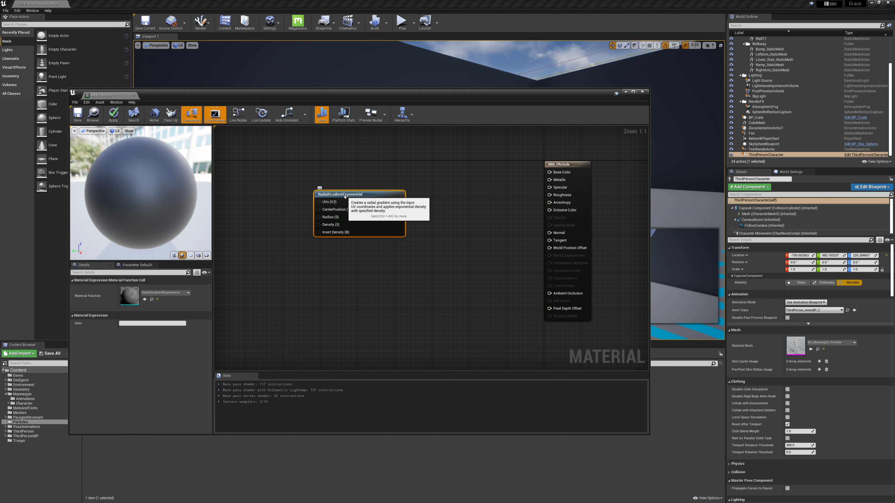
pyautogui.moveTo(345, 197); pyautogui.dragTo(313, 166)
pyautogui.moveTo(372, 207); pyautogui.dragTo(419, 208, button='right')
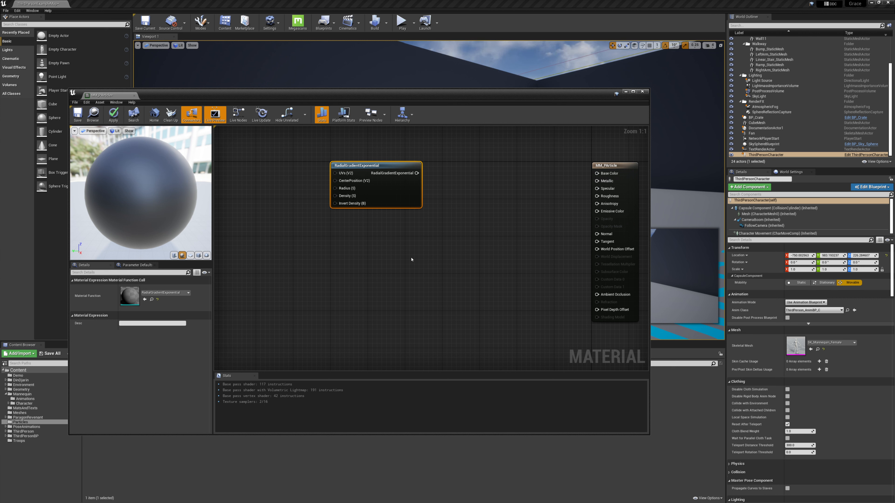
# - Preview the radial gradient on a plane mesh by temporarily wiring its output to Base Color
pyautogui.moveTo(417, 174); pyautogui.dragTo(605, 173)
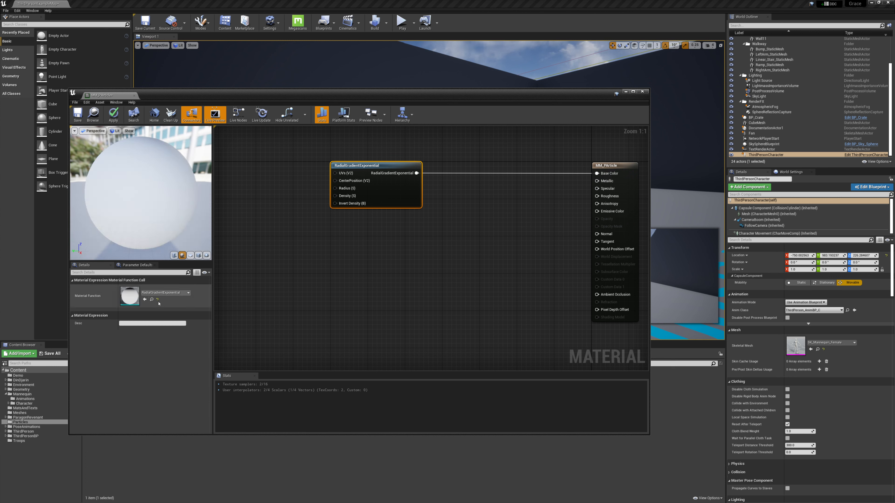
pyautogui.click(191, 256)
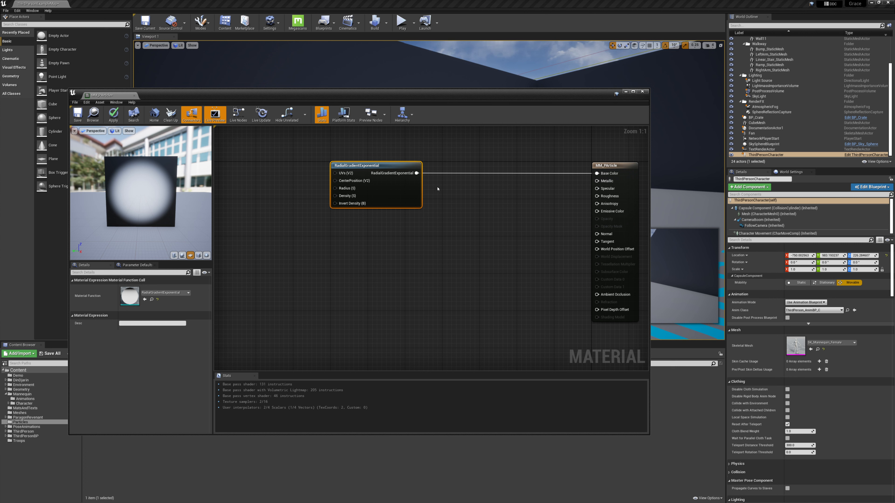
pyautogui.keyDown('alt'); pyautogui.click(416, 173); pyautogui.keyUp('alt')
# - Move the radial gradient node farther from the result node and add a Particle Color node beneath it
pyautogui.moveTo(398, 167); pyautogui.dragTo(323, 167)
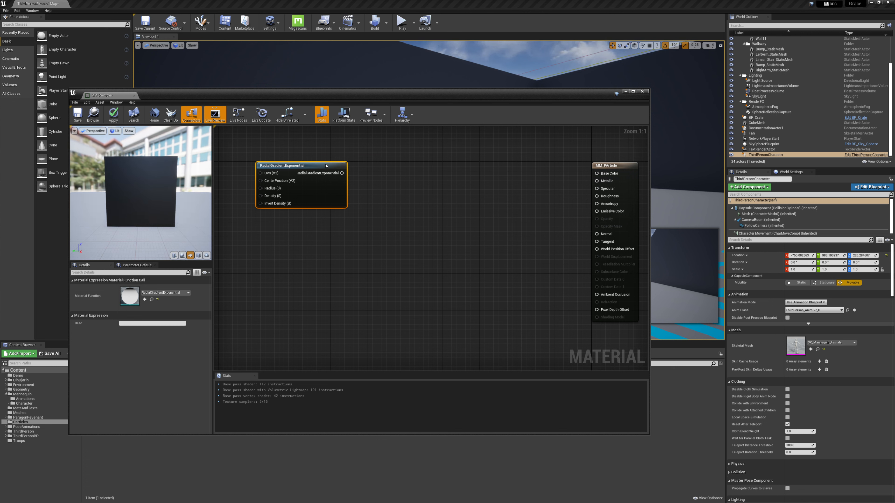
pyautogui.rightClick(360, 243)
pyautogui.write('partciel')
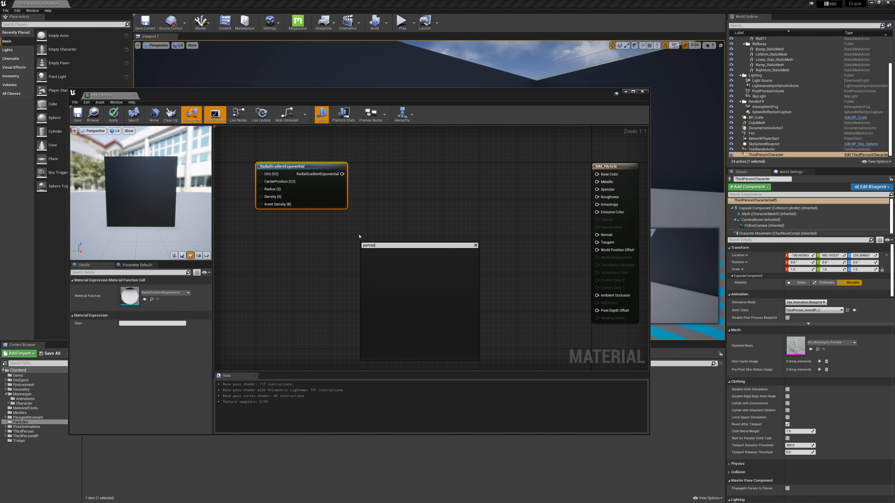
pyautogui.press('BackSpace')
pyautogui.press('BackSpace')
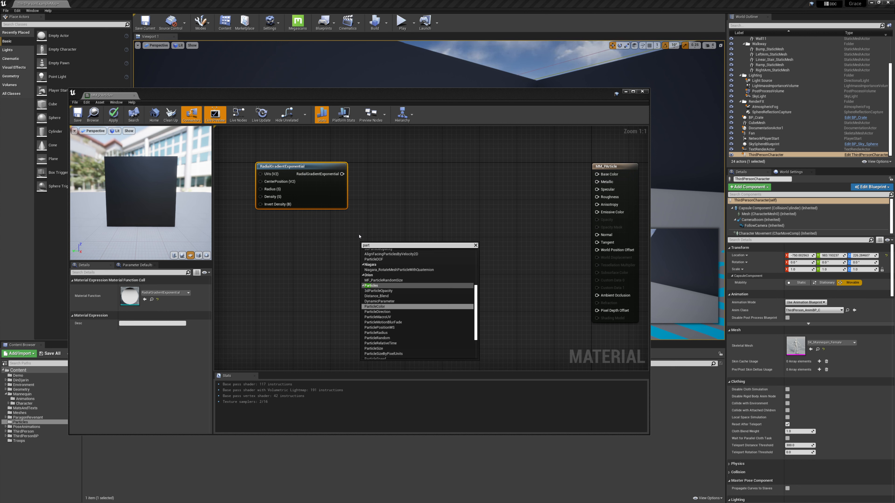
pyautogui.press('Return')
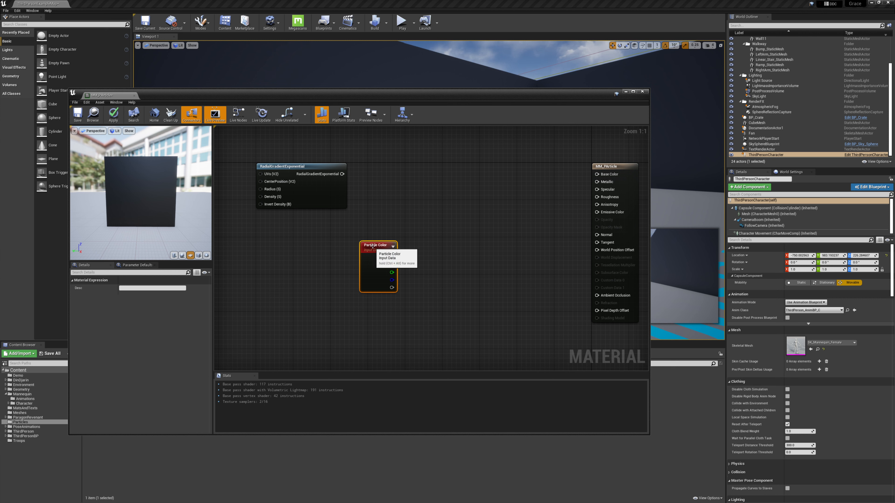
pyautogui.moveTo(395, 262); pyautogui.dragTo(342, 239)
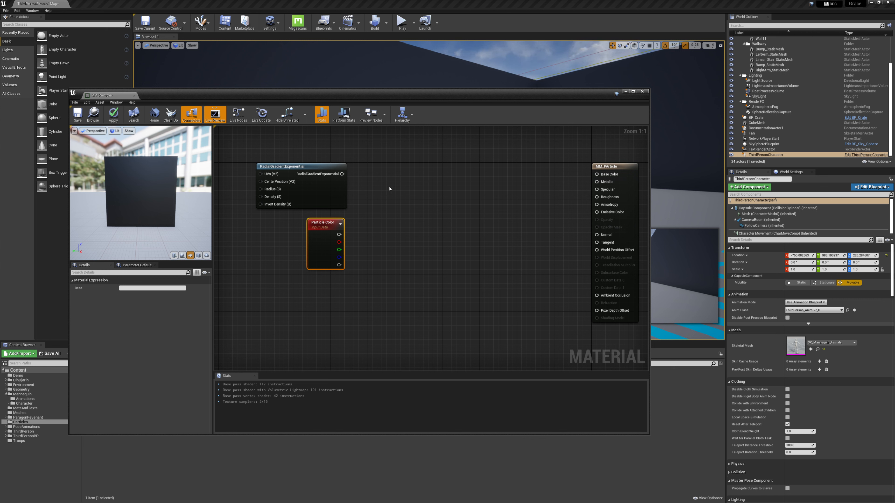
# - Use two Multiply nodes to combine the radial gradient with Particle Color's RGB into Base Color and with its alpha into Opacity
pyautogui.click(420, 167)
pyautogui.click(431, 219)
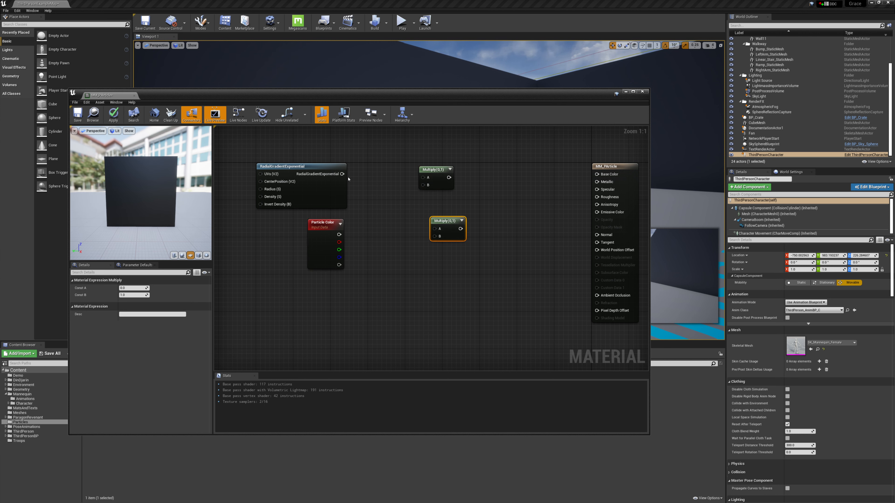
pyautogui.moveTo(342, 174); pyautogui.dragTo(429, 228)
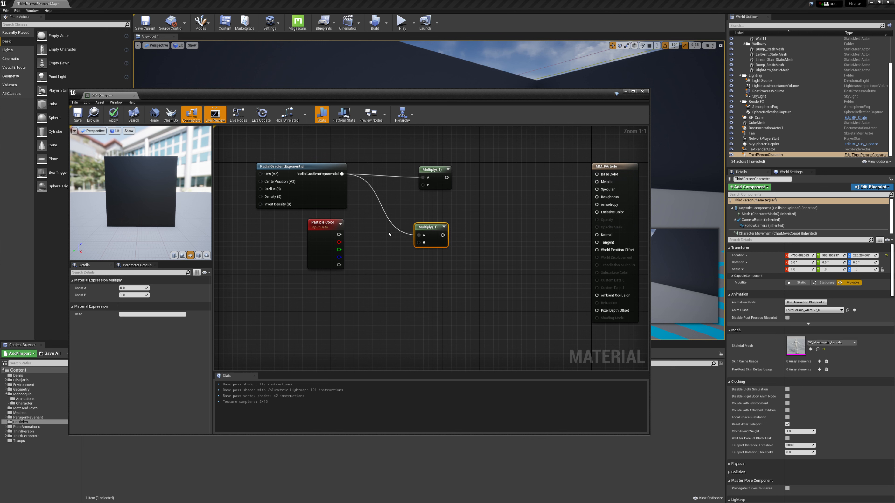
pyautogui.moveTo(338, 235); pyautogui.dragTo(600, 175)
pyautogui.moveTo(339, 265); pyautogui.dragTo(597, 219)
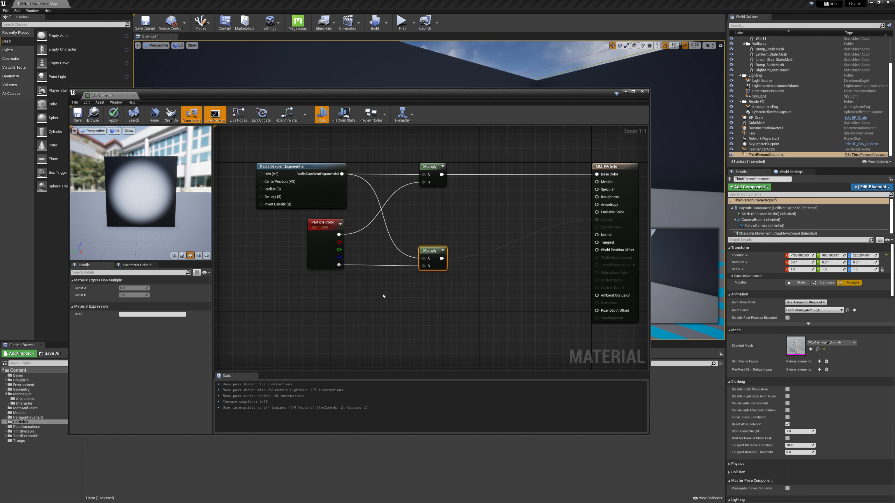
# - Set the material's Blend Mode to Translucent and inspect the soft round particle in the preview
pyautogui.click(385, 315)
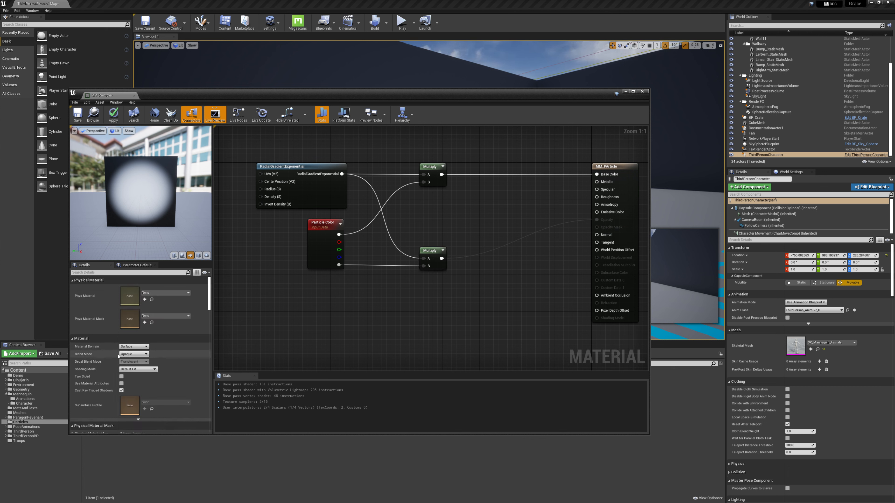
pyautogui.click(126, 354)
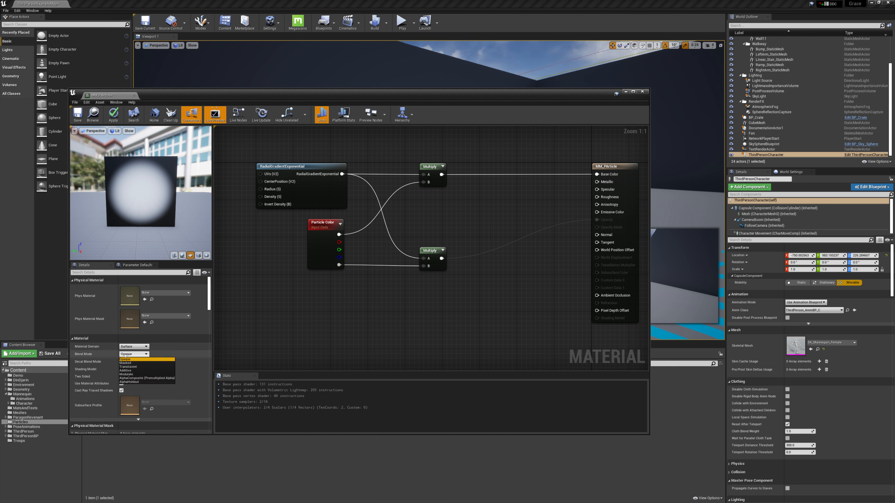
pyautogui.click(128, 368)
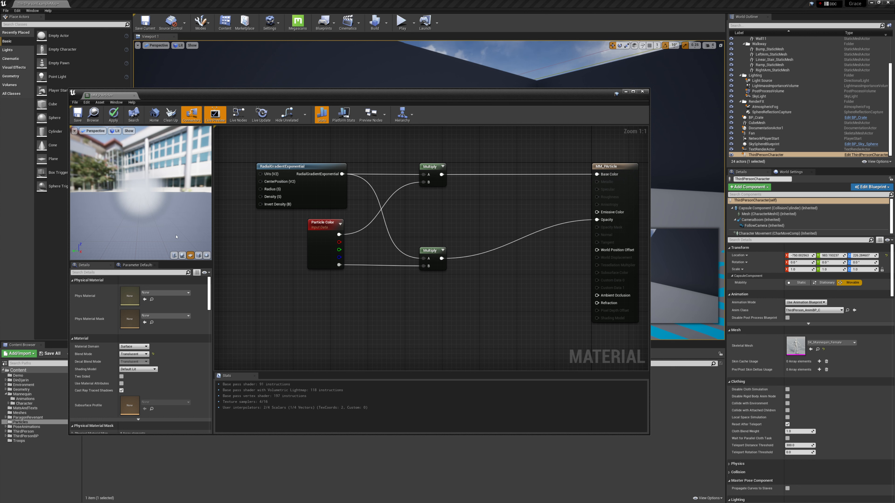
pyautogui.moveTo(176, 236)
pyautogui.mouseDown()
pyautogui.moveTo(155, 229)
pyautogui.moveTo(166, 243)
pyautogui.moveTo(176, 237)
pyautogui.mouseUp()
pyautogui.moveTo(176, 237)
pyautogui.mouseDown(button='right')
pyautogui.moveTo(176, 215)
pyautogui.moveTo(176, 237)
pyautogui.mouseUp(button='right')
pyautogui.moveTo(176, 236)
pyautogui.mouseDown()
pyautogui.moveTo(166, 237)
pyautogui.moveTo(181, 237)
pyautogui.mouseUp()
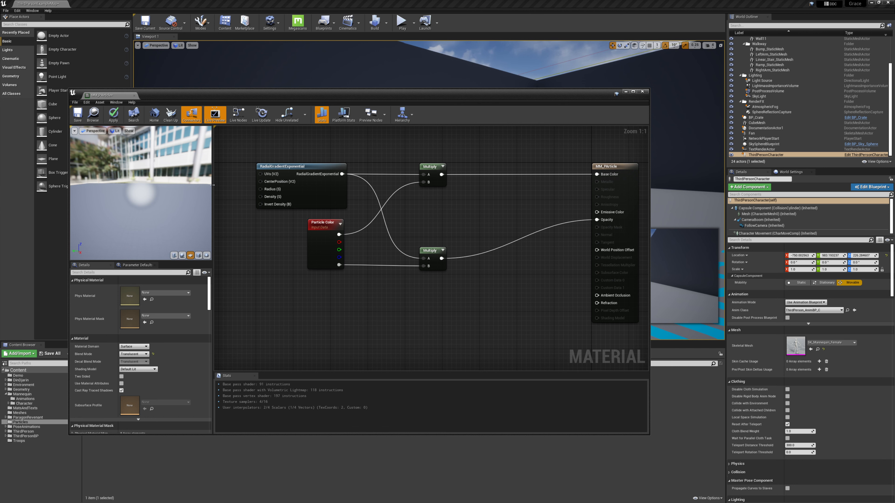
# - Apply and save the particle material, and close its editor window
pyautogui.moveTo(398, 93); pyautogui.dragTo(506, 358)
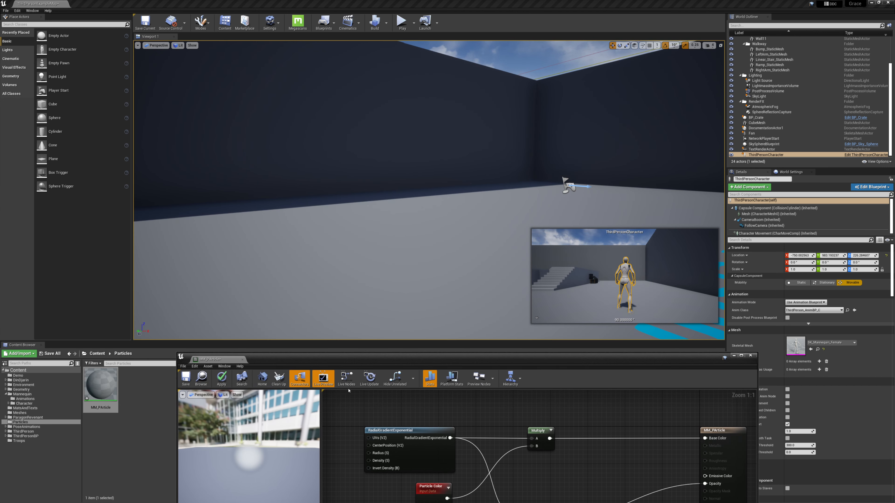
pyautogui.moveTo(344, 361); pyautogui.dragTo(307, 77)
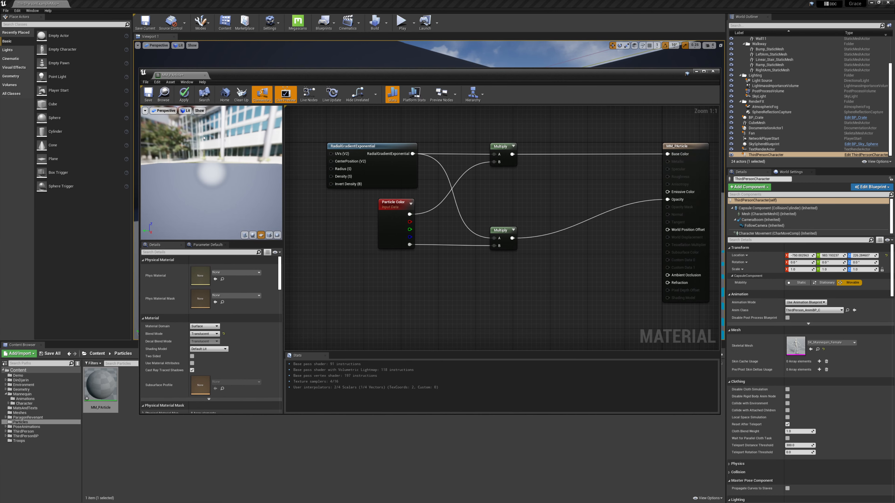
pyautogui.click(184, 93)
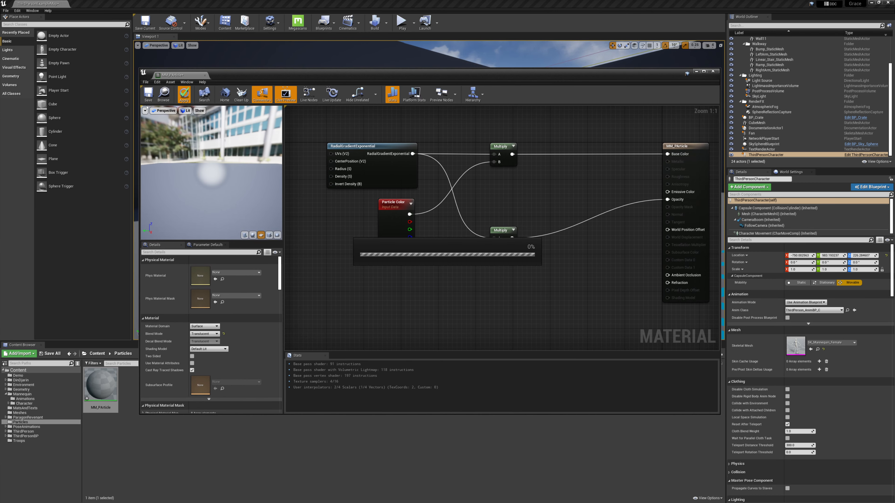
pyautogui.click(148, 95)
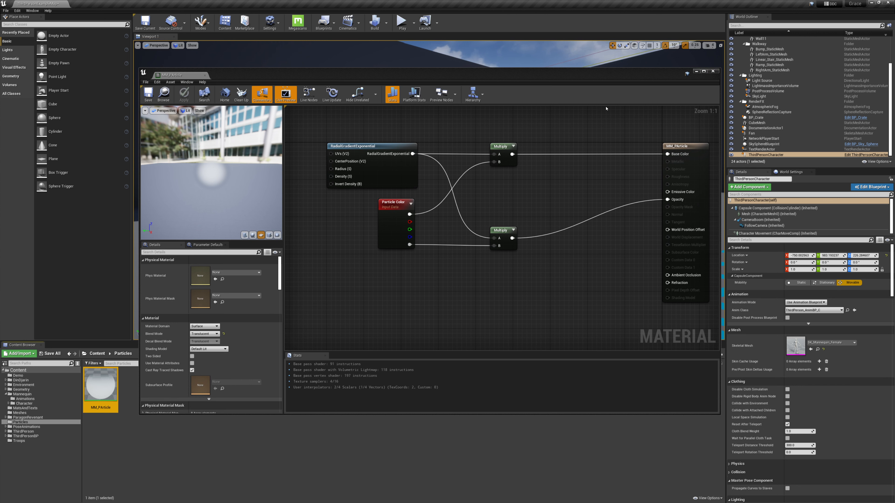
pyautogui.click(712, 71)
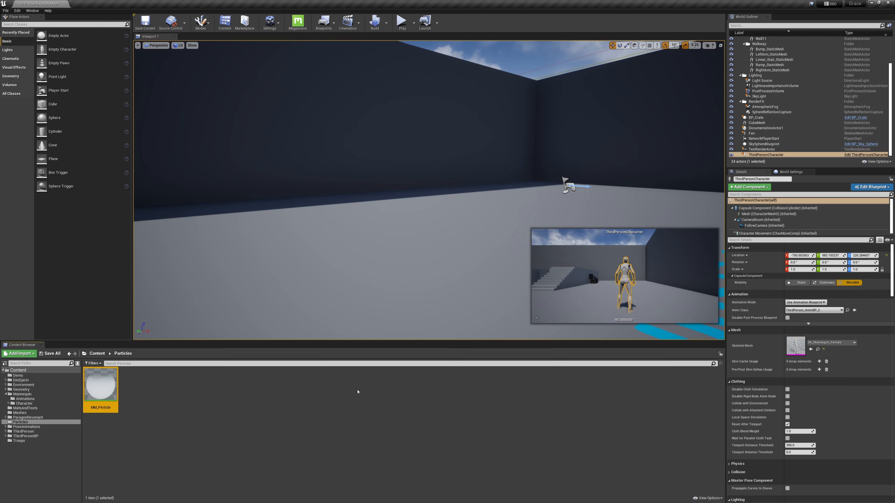
# - Create a new particle system named PS_Dust in the Particles folder
pyautogui.click(130, 397)
pyautogui.rightClick(158, 391)
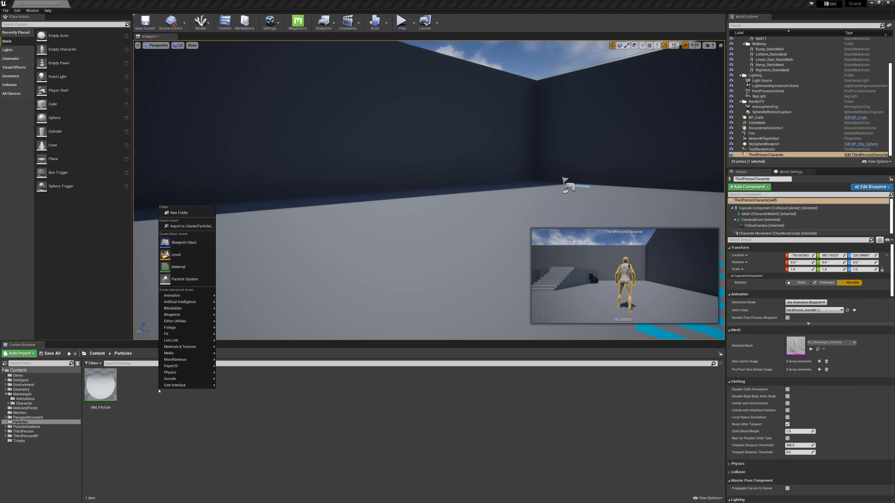
pyautogui.click(189, 279)
pyautogui.write('PS_')
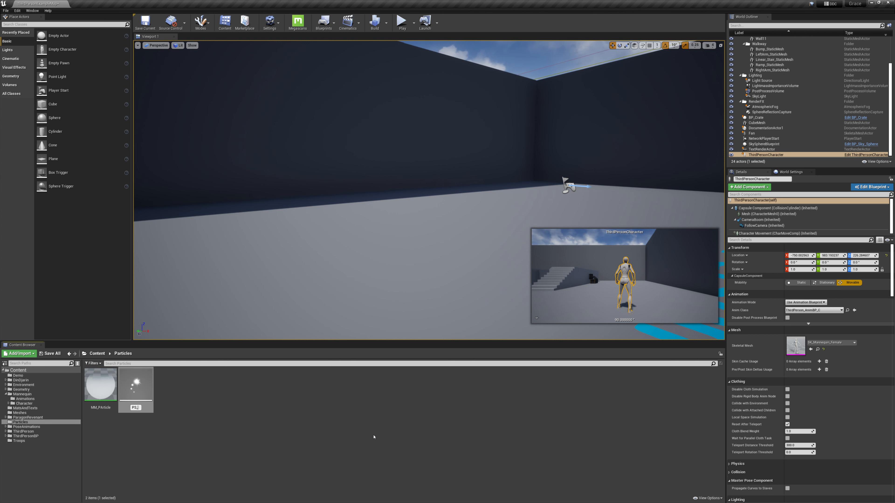
pyautogui.write('Dusty')
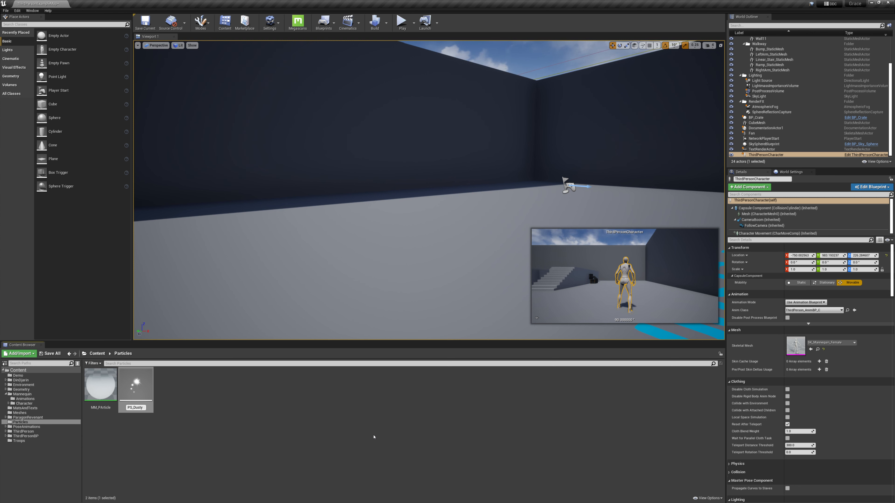
pyautogui.press('BackSpace')
pyautogui.press('Return')
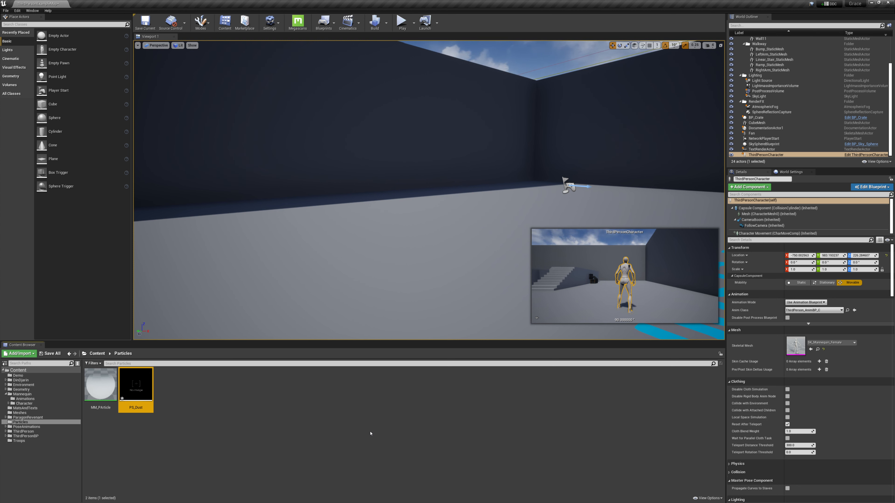
# - Open PS_Dust in a maximised particle editor, narrow the preview area and inspect the default particles
pyautogui.doubleClick(136, 384)
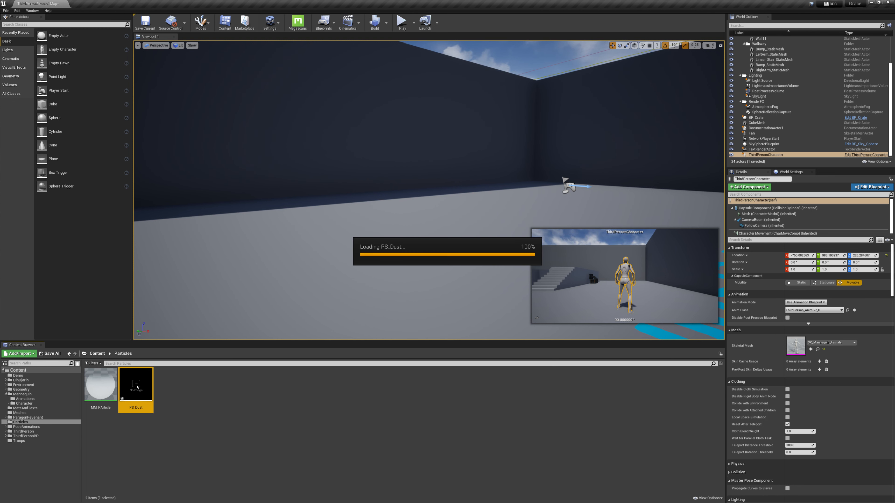
pyautogui.moveTo(529, 76); pyautogui.dragTo(560, 0)
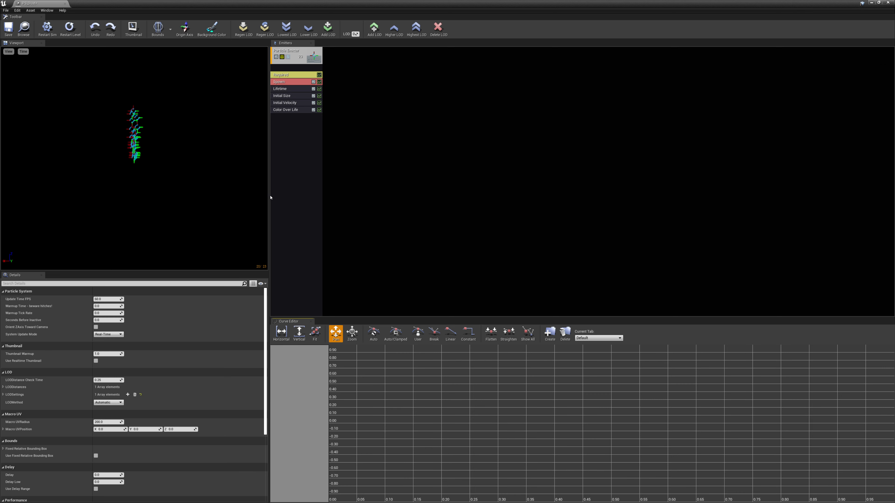
pyautogui.moveTo(270, 197); pyautogui.dragTo(238, 210)
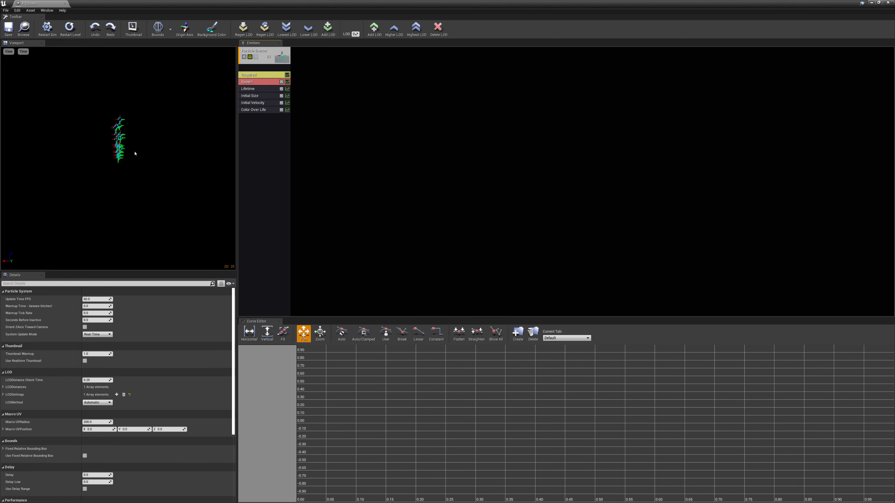
pyautogui.moveTo(135, 154); pyautogui.dragTo(145, 116)
pyautogui.moveTo(135, 153); pyautogui.dragTo(135, 134, button='right')
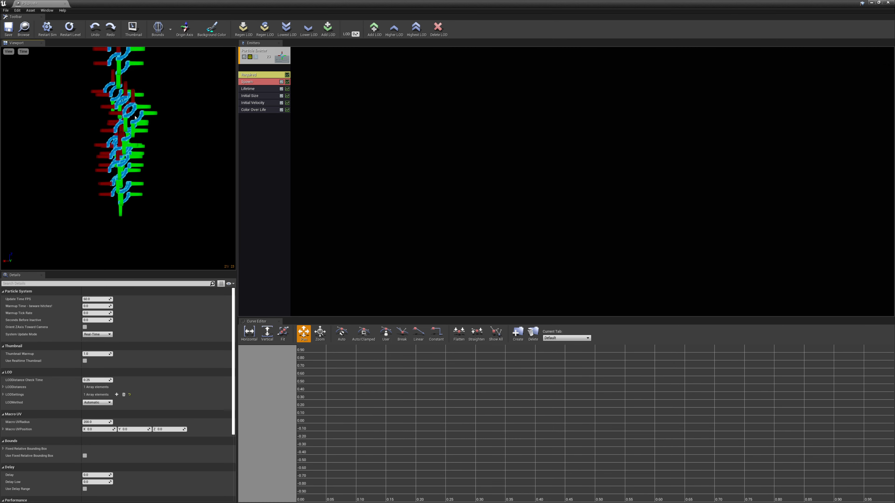
pyautogui.scroll(-8, 135, 117)
pyautogui.scroll(5, 135, 117)
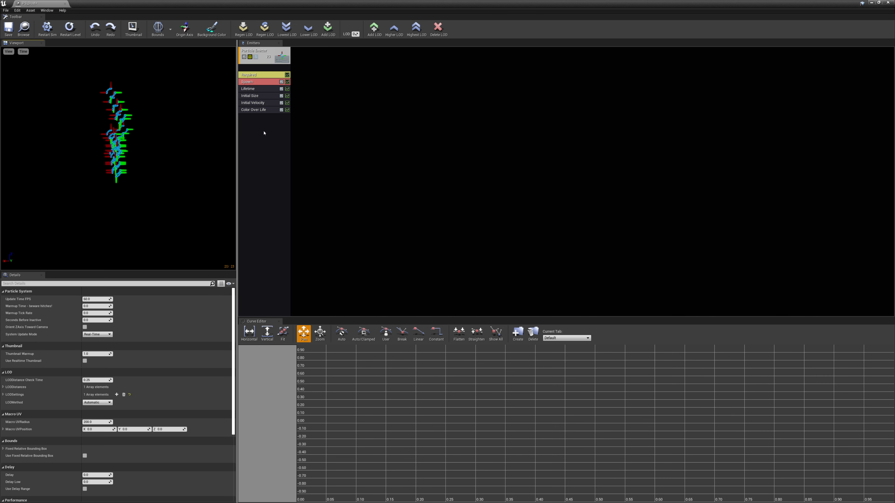
pyautogui.scroll(-3, 162, 157)
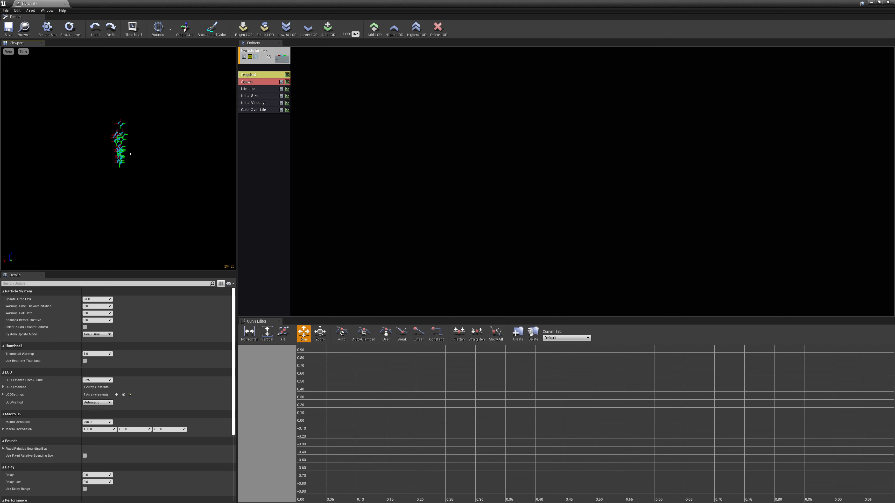
# - Place PS_Dust in the level and raise it above the floor in front of the wall
pyautogui.moveTo(95, 5); pyautogui.dragTo(511, 257)
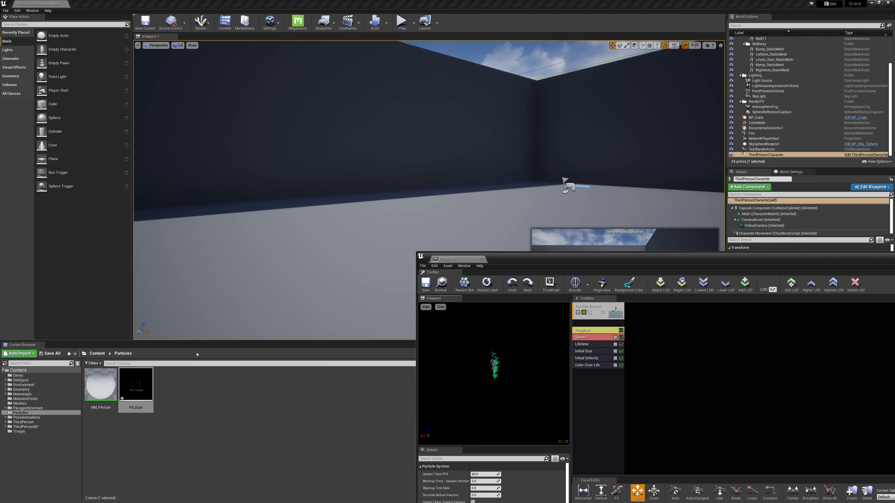
pyautogui.moveTo(136, 385); pyautogui.dragTo(320, 199)
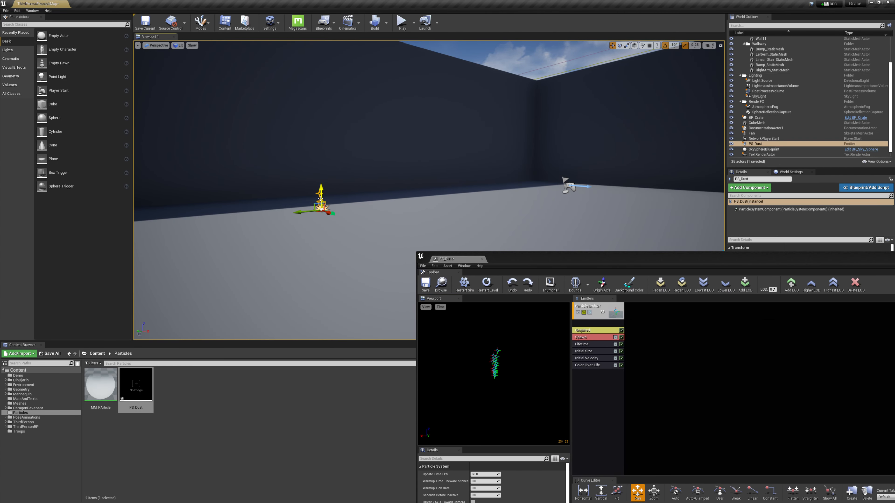
pyautogui.moveTo(291, 254); pyautogui.dragTo(258, 208)
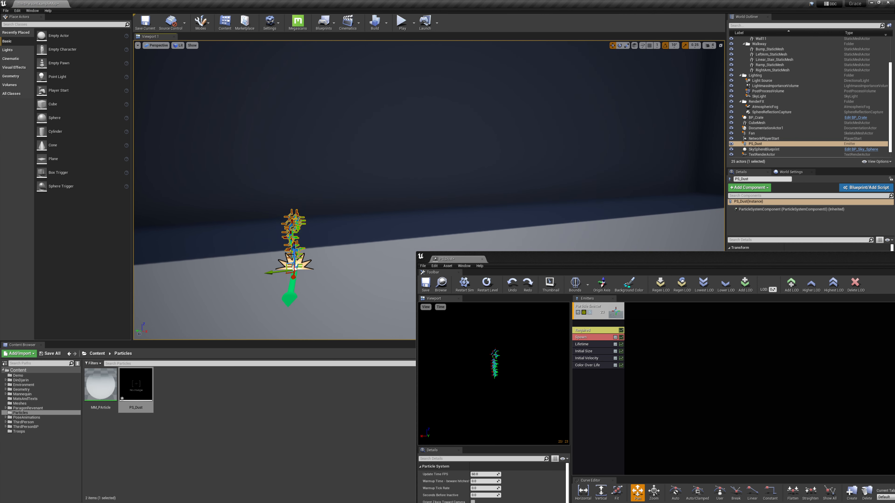
pyautogui.moveTo(293, 253); pyautogui.dragTo(286, 97)
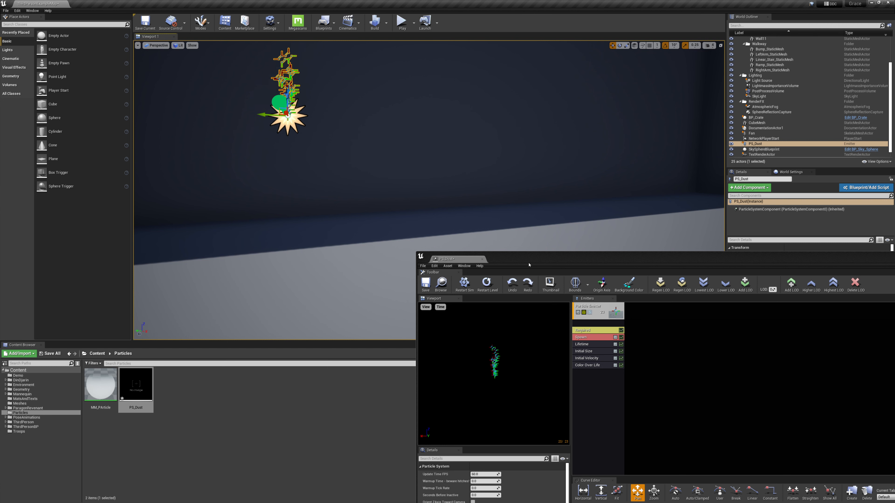
pyautogui.moveTo(529, 265); pyautogui.dragTo(236, 64)
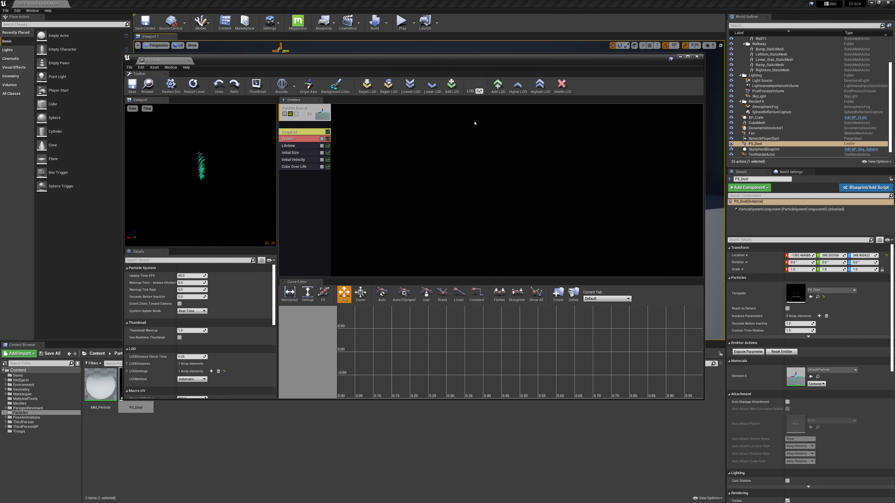
# - Assign MM_PArticle as the emitter's material in the Required module and check the particles in the level
pyautogui.click(85, 378)
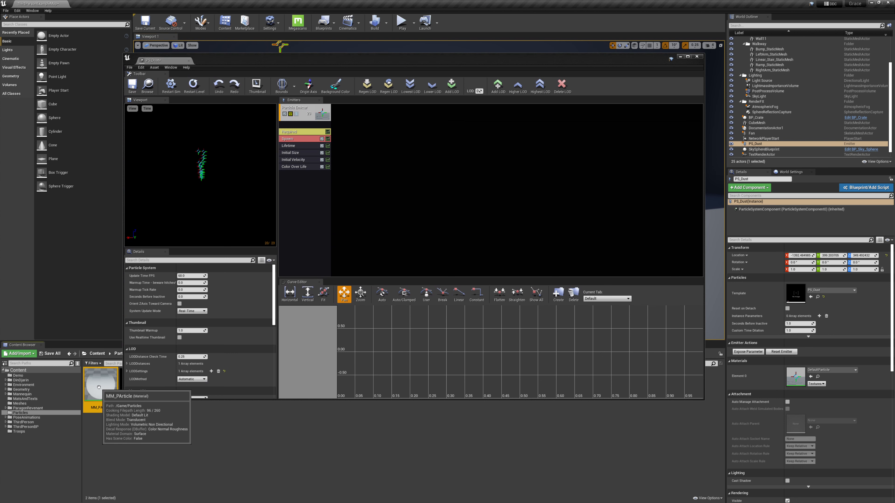
pyautogui.click(314, 132)
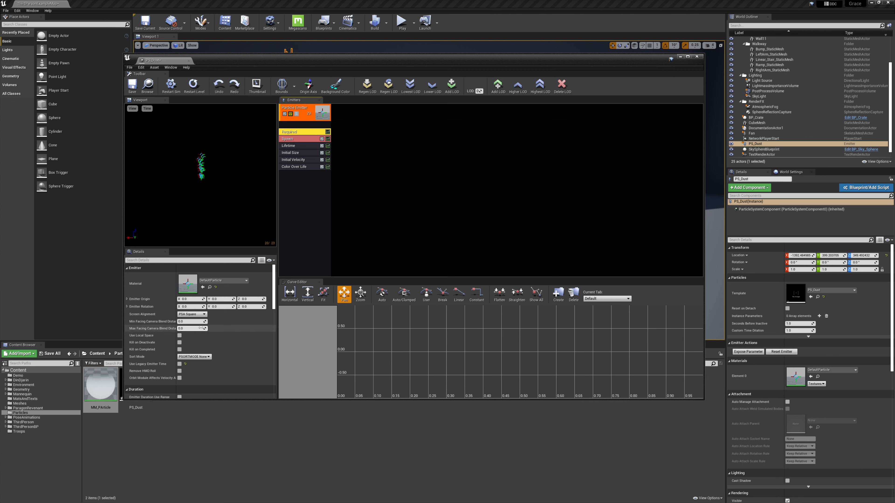
pyautogui.click(202, 287)
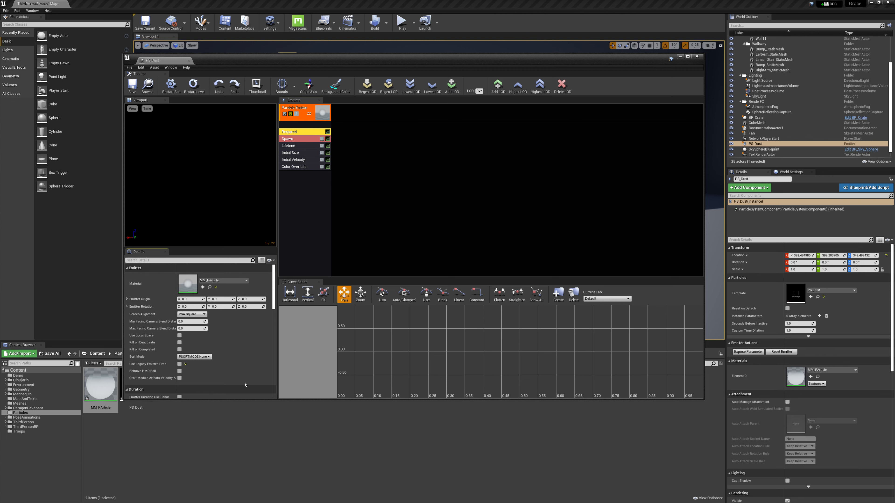
pyautogui.moveTo(304, 60); pyautogui.dragTo(386, 222)
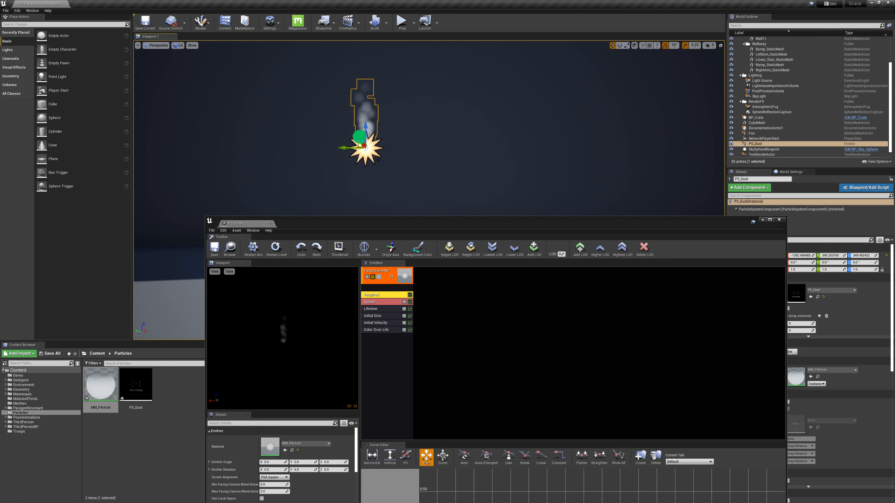
pyautogui.moveTo(363, 224); pyautogui.dragTo(336, 103)
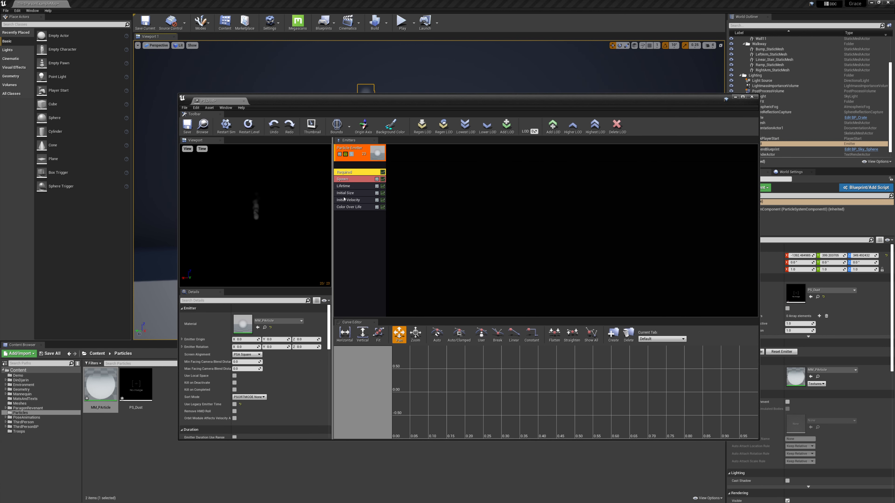
pyautogui.click(742, 96)
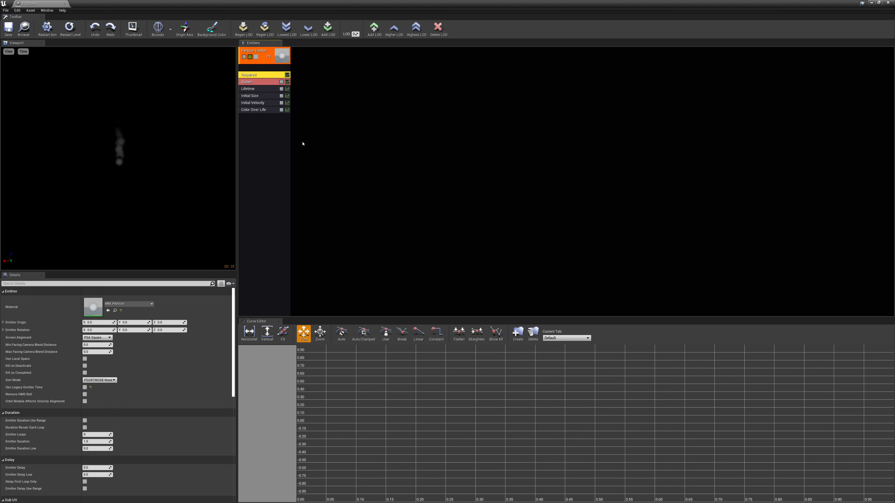
# - Open the Lifetime module and expand its distribution to see the minimum and maximum settings
pyautogui.click(258, 90)
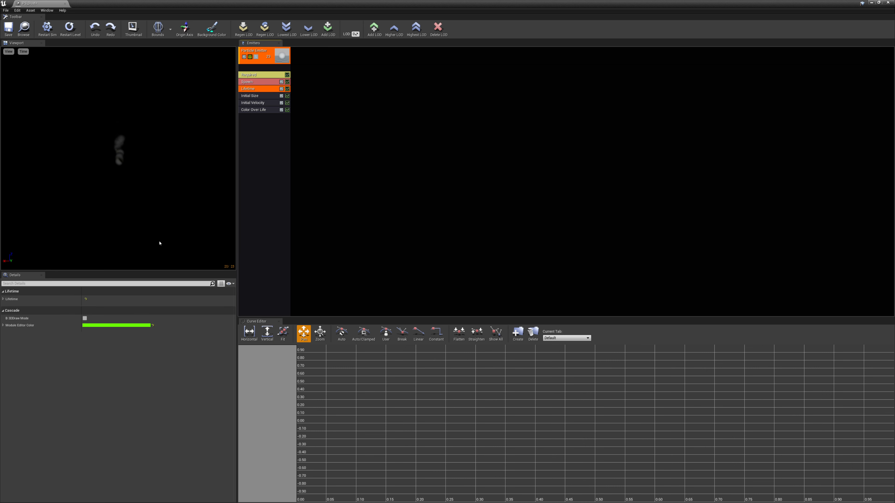
pyautogui.click(5, 306)
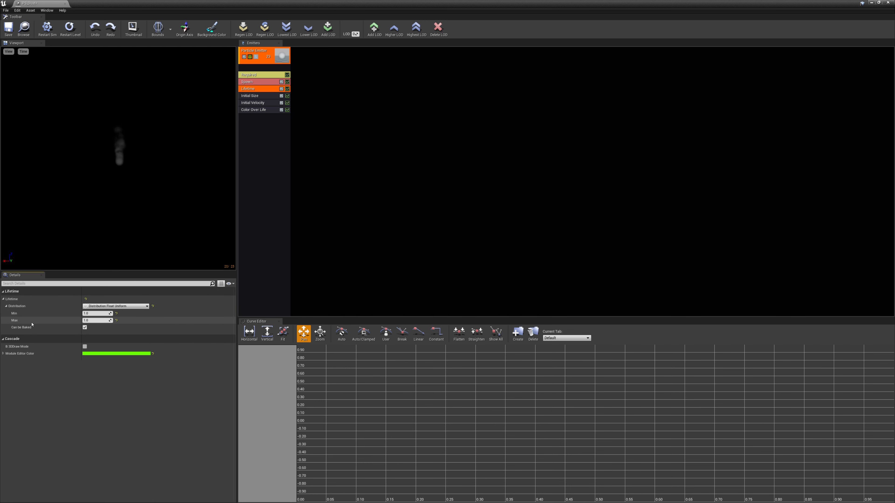
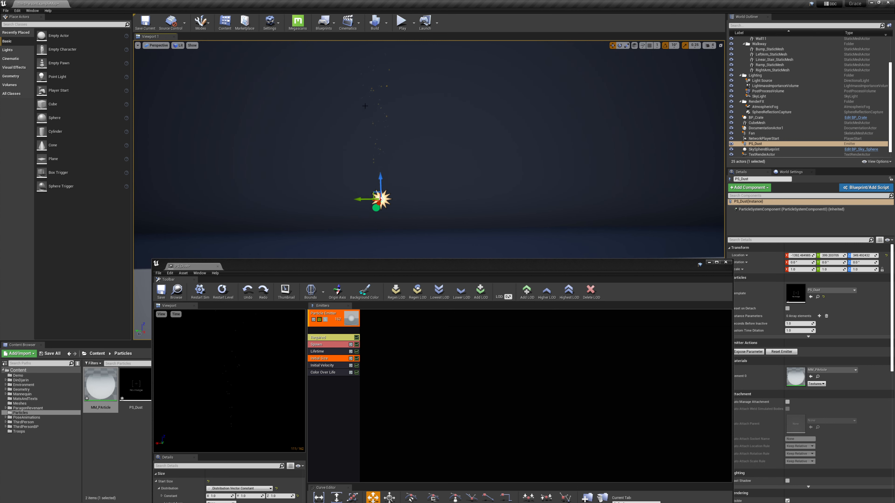
# - Open the Initial Velocity module and examine the Max and Min values of the Start Velocity distribution
pyautogui.moveTo(365, 262); pyautogui.dragTo(327, 84)
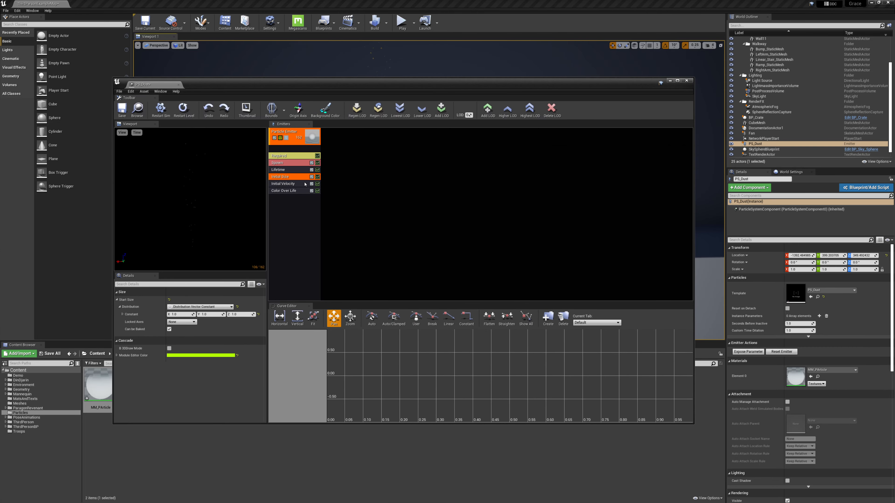
pyautogui.click(281, 184)
pyautogui.moveTo(410, 86); pyautogui.dragTo(427, 43)
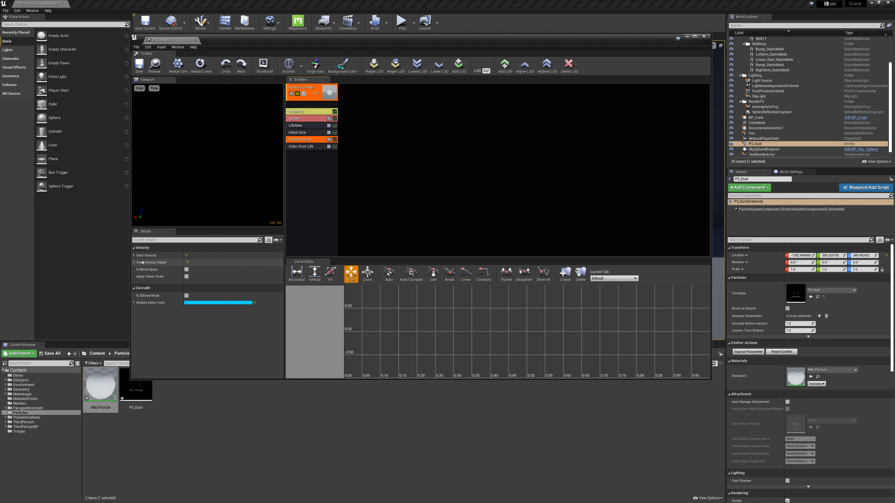
pyautogui.click(134, 255)
pyautogui.click(134, 269)
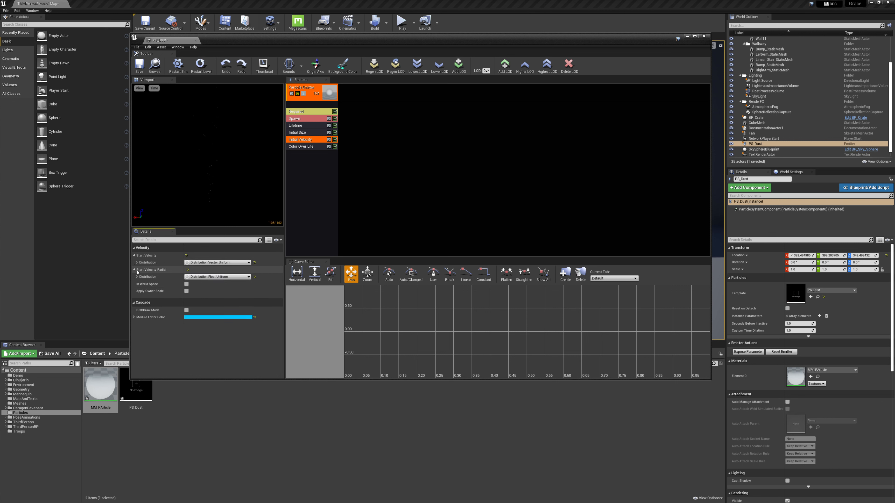
pyautogui.click(134, 270)
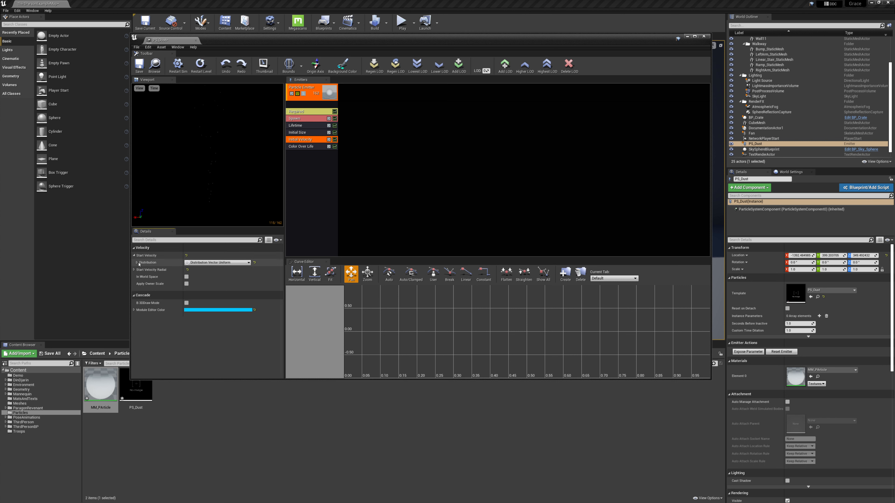
pyautogui.click(137, 262)
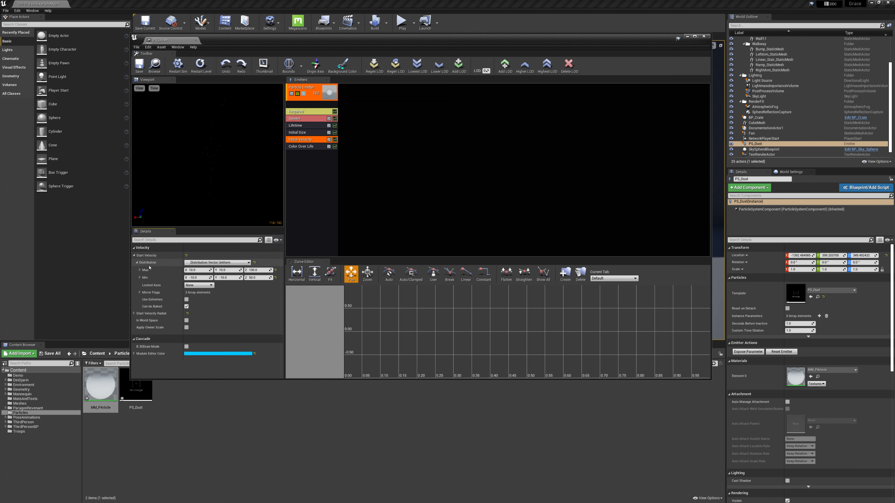
pyautogui.click(207, 270)
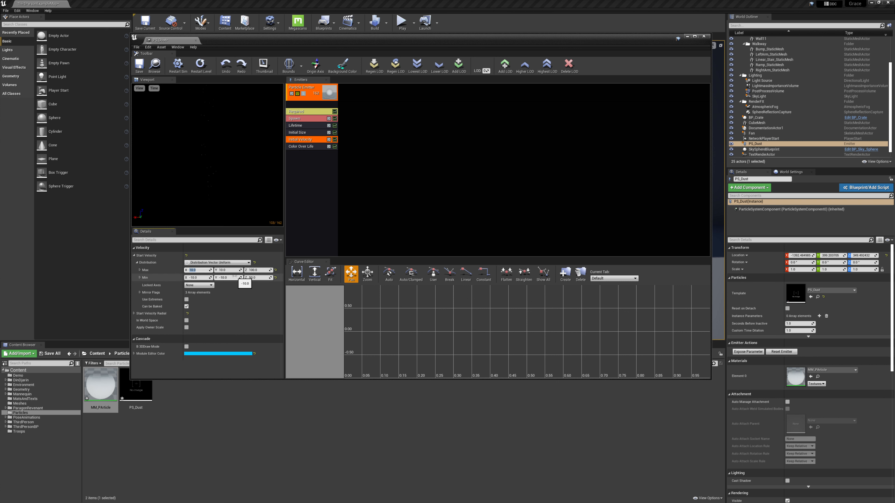
pyautogui.moveTo(184, 197); pyautogui.dragTo(207, 197)
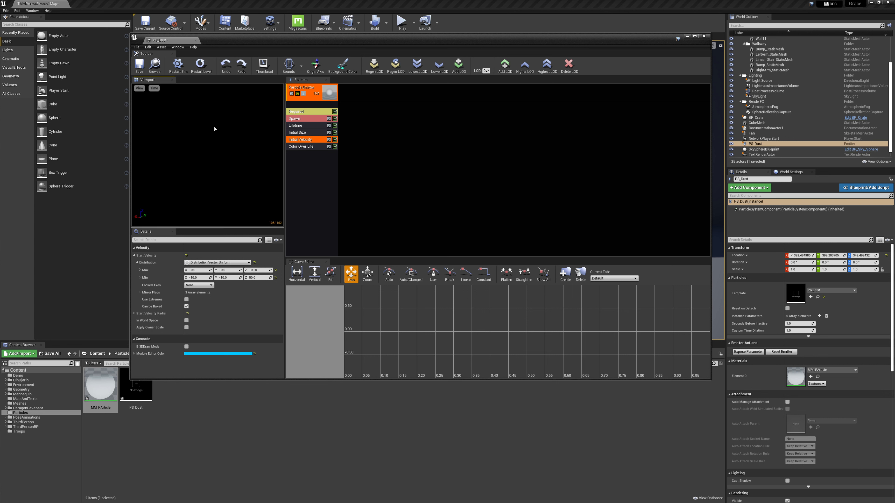
# - Select the Required module and briefly toggle the particle system's bounds display while viewing the preview
pyautogui.click(299, 111)
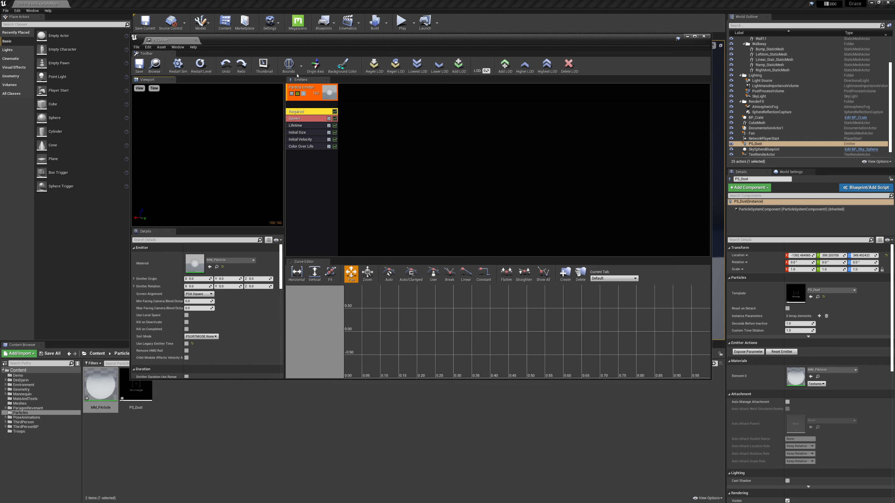
pyautogui.click(289, 65)
pyautogui.moveTo(195, 185); pyautogui.dragTo(218, 160)
pyautogui.click(288, 65)
# - Set the Start Velocity's Z to 10 for Max and -10 for Min, and check the particles in the level
pyautogui.click(305, 139)
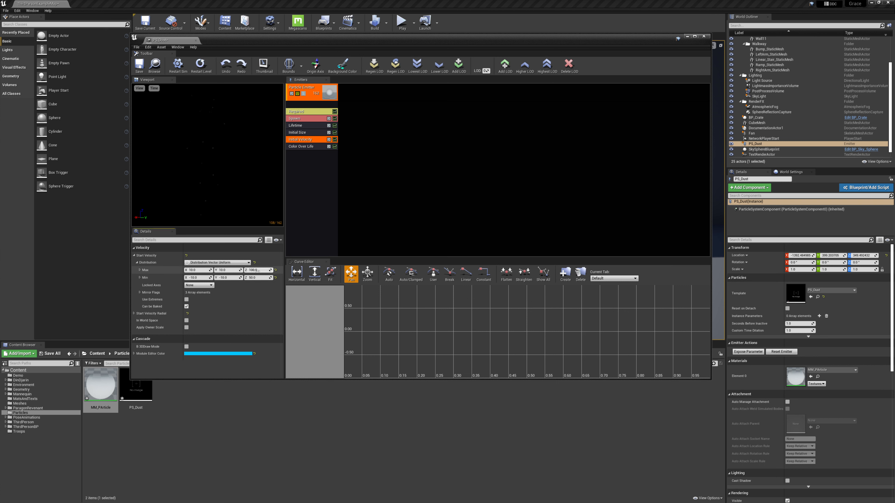
pyautogui.write('10')
pyautogui.click(251, 278)
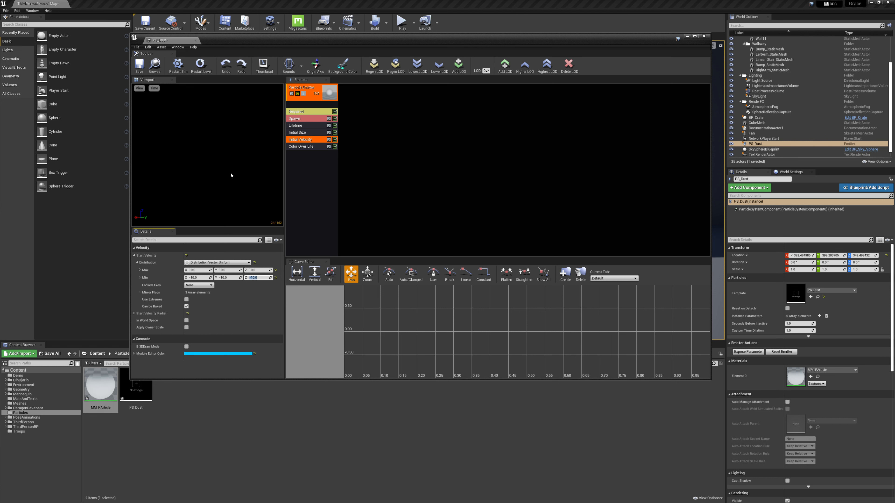
pyautogui.moveTo(260, 40); pyautogui.dragTo(289, 264)
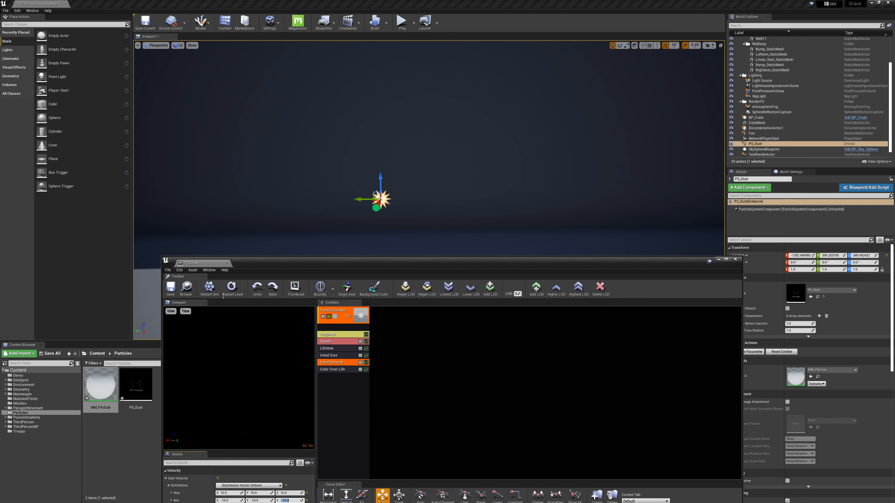
# - Save the particle system and view the dust emitter up close in the level
pyautogui.click(171, 288)
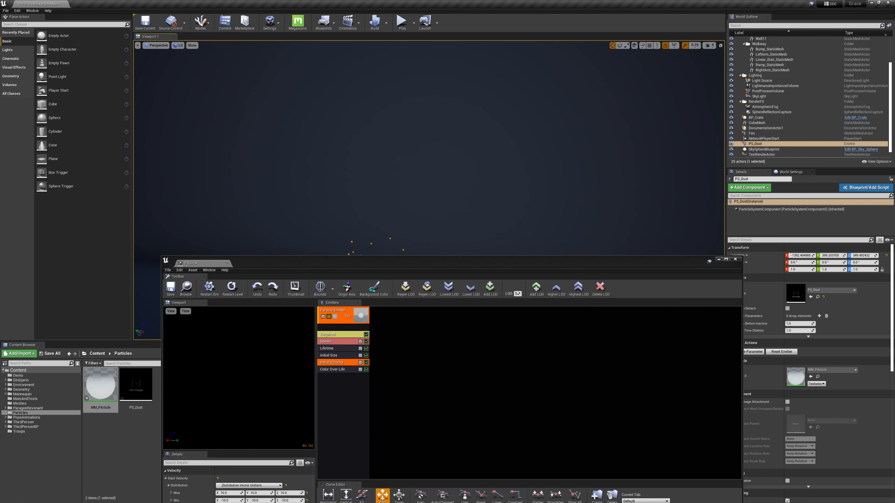
pyautogui.press('f')
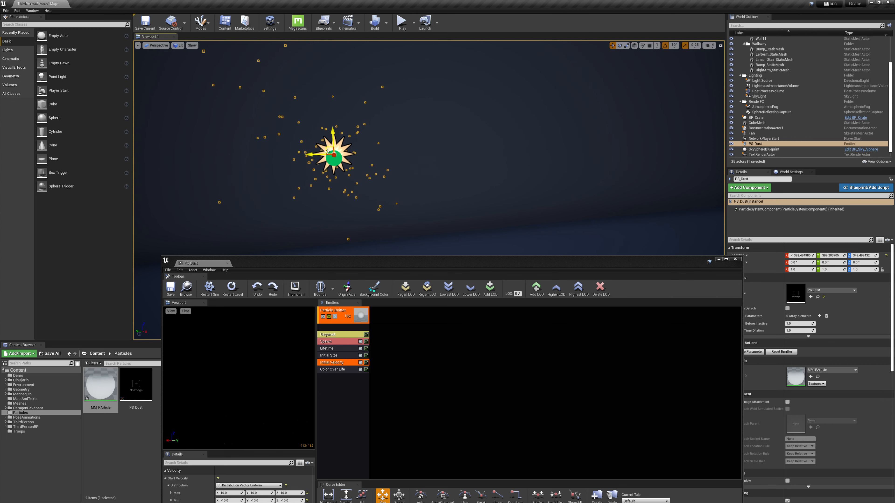
pyautogui.moveTo(327, 152); pyautogui.dragTo(450, 160, button='right')
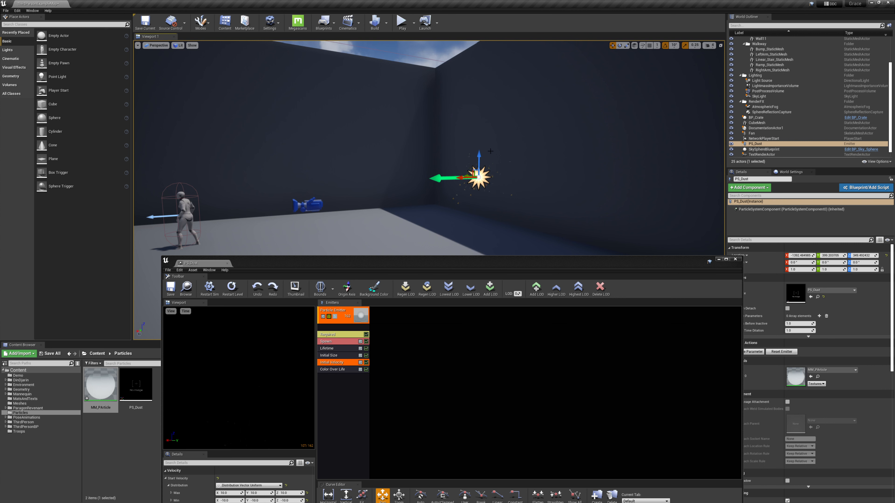
# - Move the PS_Dust emitter across the level into the dark corner where the walls meet
pyautogui.moveTo(378, 158); pyautogui.dragTo(480, 146, button='right')
pyautogui.hotkey('ctrl', 'z')
pyautogui.hotkey('ctrl', 'z')
pyautogui.hotkey('ctrl', 'z')
pyautogui.hotkey('ctrl', 'z')
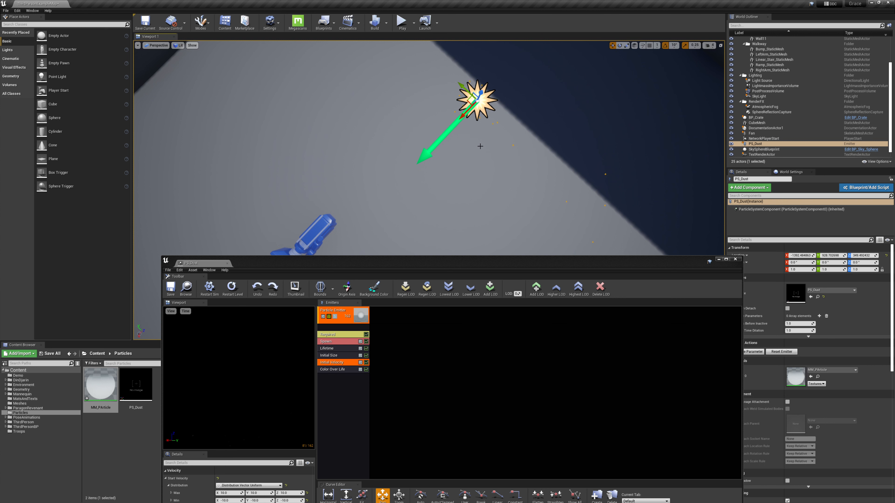
pyautogui.moveTo(467, 102); pyautogui.dragTo(406, 42)
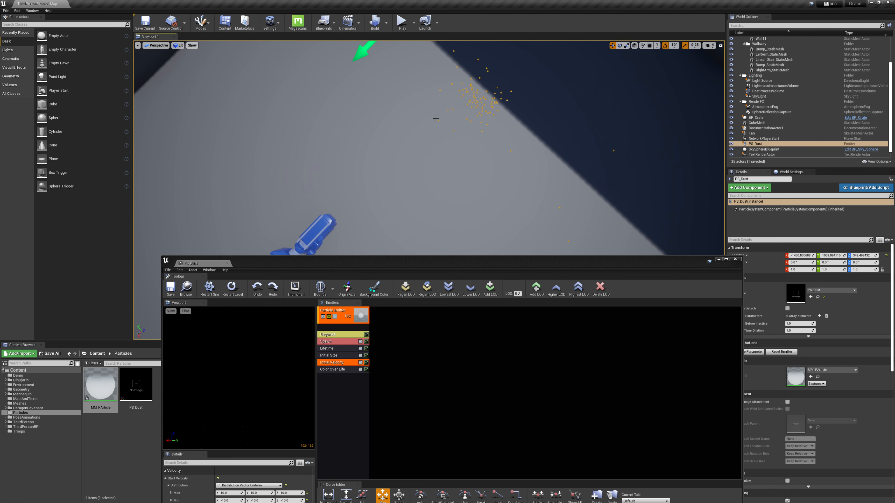
pyautogui.moveTo(435, 117)
pyautogui.mouseDown(button='right')
pyautogui.moveTo(436, 63)
pyautogui.moveTo(445, 58)
pyautogui.moveTo(443, 108)
pyautogui.mouseUp(button='right')
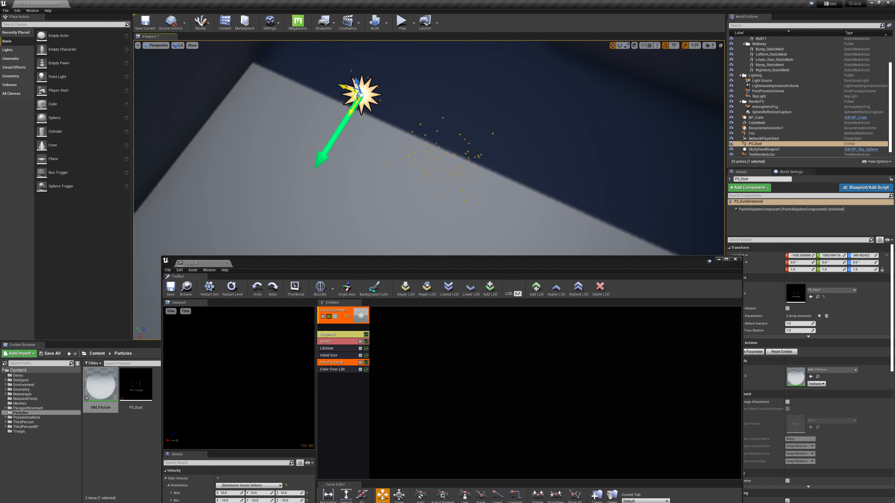
pyautogui.moveTo(349, 108); pyautogui.dragTo(383, 43)
pyautogui.moveTo(383, 43); pyautogui.dragTo(381, 20, button='right')
pyautogui.moveTo(293, 153); pyautogui.dragTo(244, 152)
pyautogui.moveTo(244, 152); pyautogui.dragTo(218, 153, button='right')
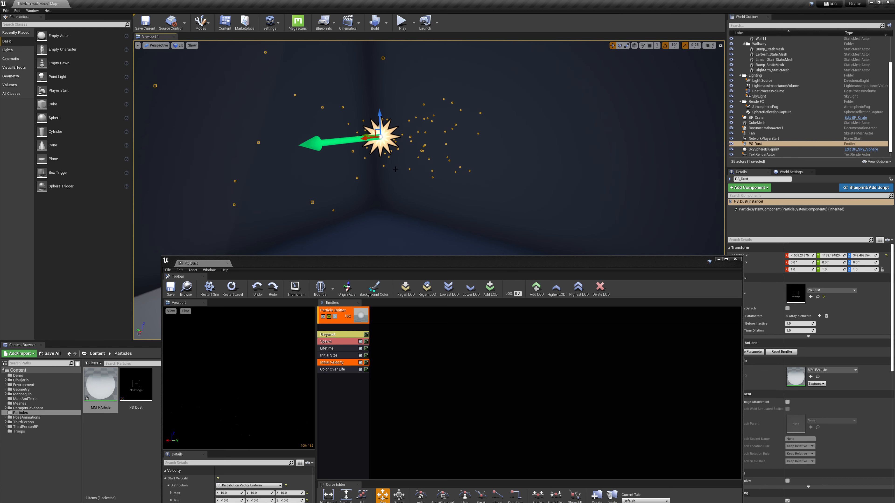
# - Add an Initial Location module to the particle emitter, repositioning the particle editor window as needed
pyautogui.moveTo(468, 264); pyautogui.dragTo(453, 230)
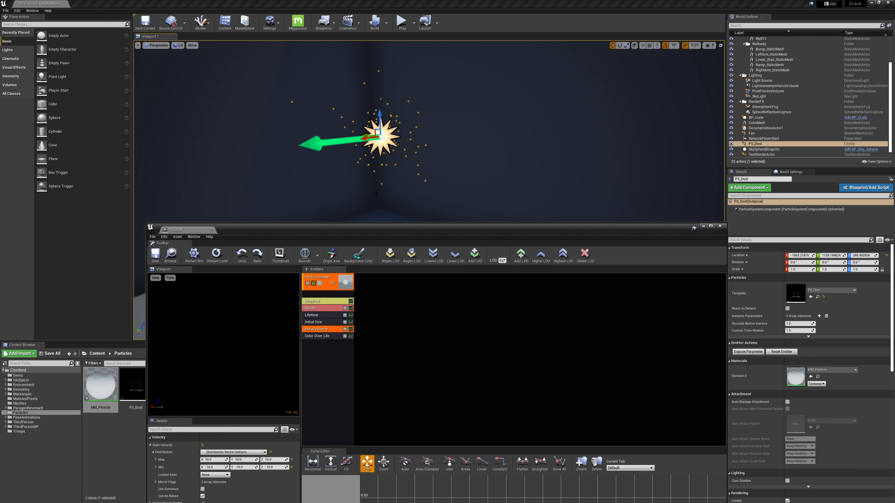
pyautogui.rightClick(315, 357)
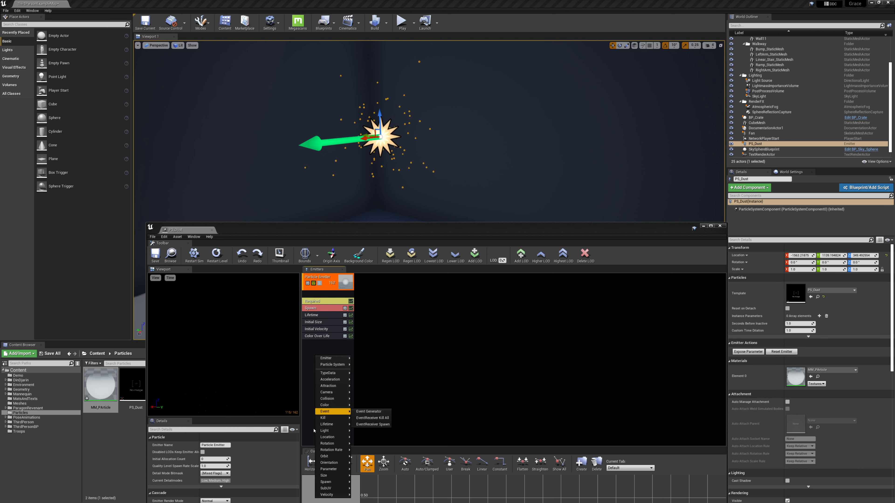
pyautogui.moveTo(378, 231); pyautogui.dragTo(364, 55)
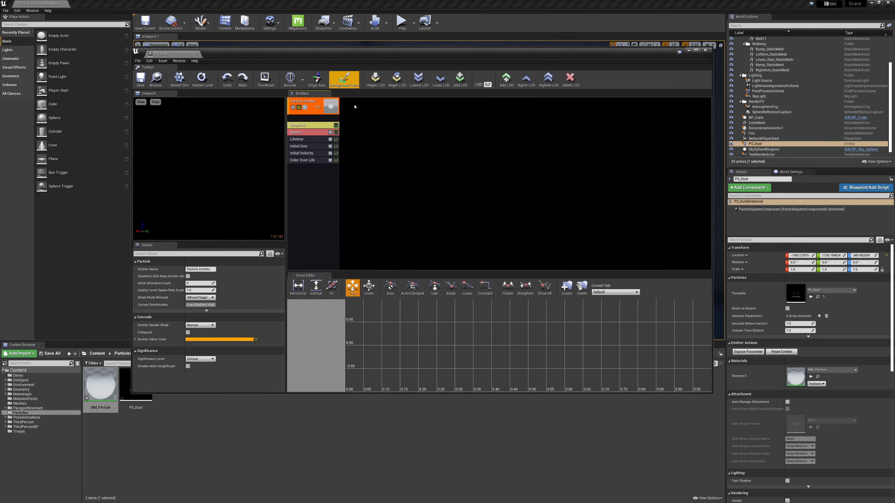
pyautogui.rightClick(298, 181)
pyautogui.moveTo(316, 189)
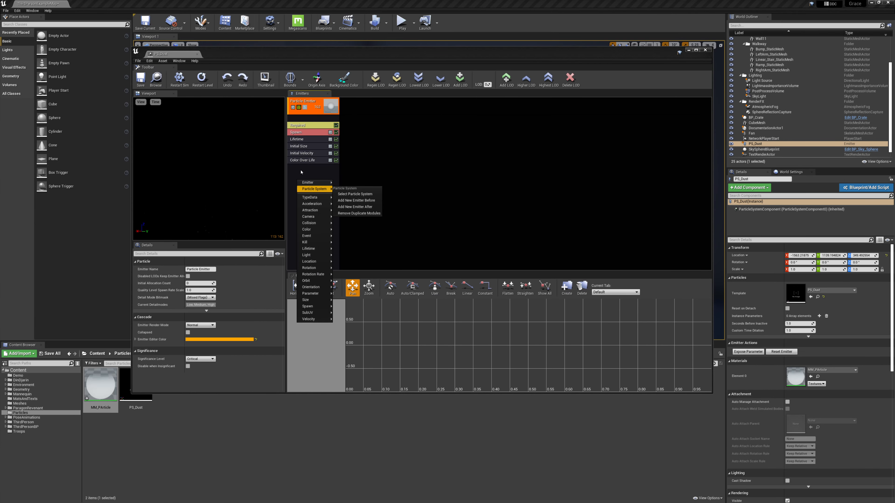
pyautogui.moveTo(314, 262)
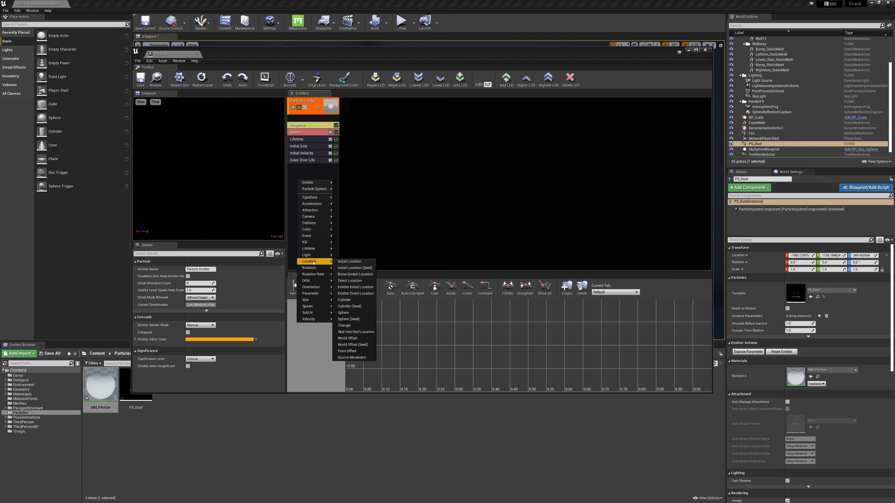
pyautogui.click(349, 261)
pyautogui.moveTo(335, 58); pyautogui.dragTo(340, 238)
# - In the Initial Location module, set the Start Location's X to 500 for Max and -500 for Min
pyautogui.click(308, 347)
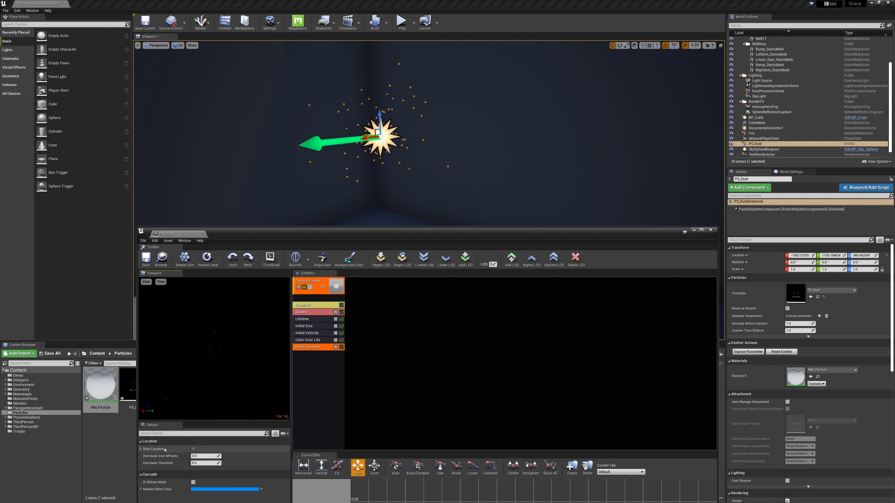
pyautogui.click(141, 449)
pyautogui.click(144, 456)
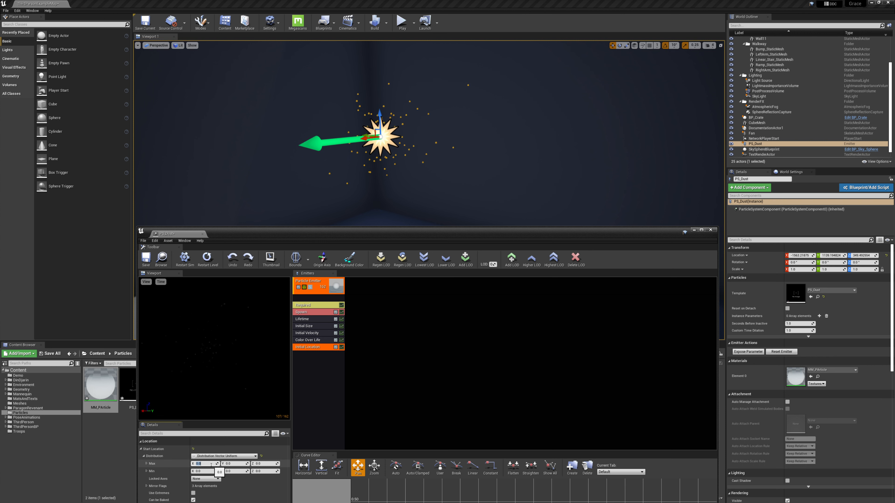
pyautogui.write('50')
pyautogui.click(205, 472)
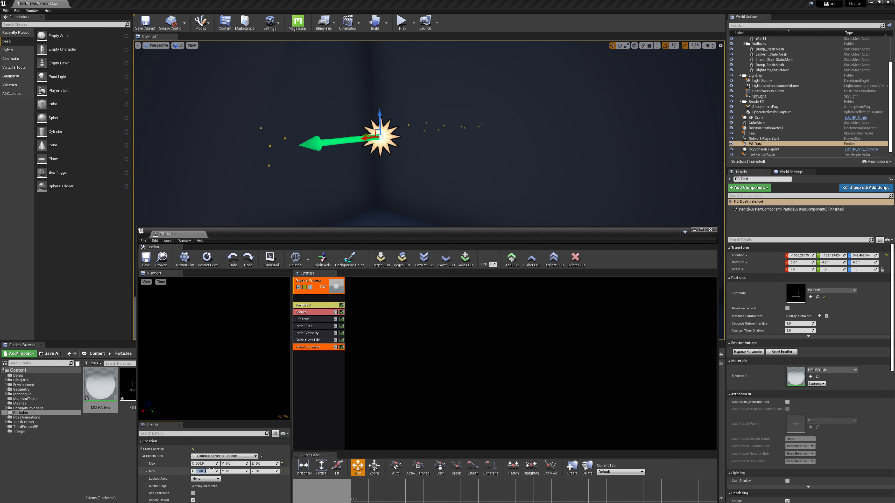
# - Set the Start Location's Y and Z to 500 for Max and -500 for Min
pyautogui.click(235, 464)
pyautogui.write('500')
pyautogui.click(235, 472)
pyautogui.press('Return')
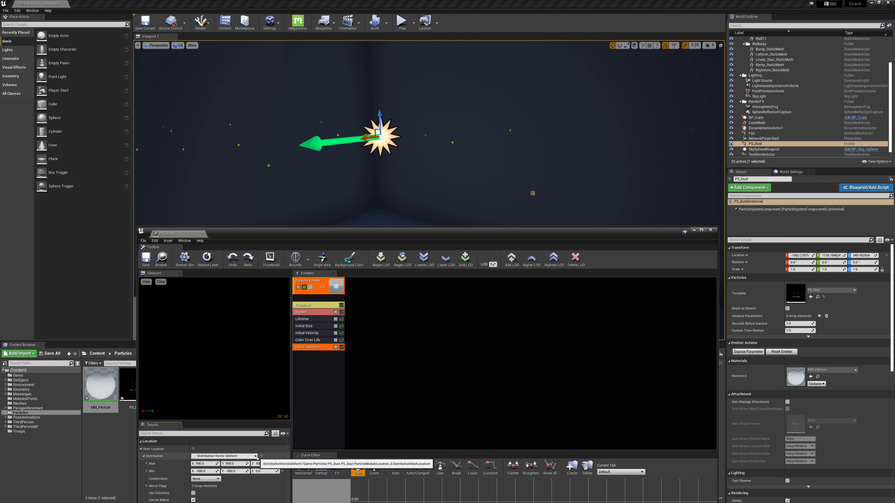
pyautogui.click(264, 472)
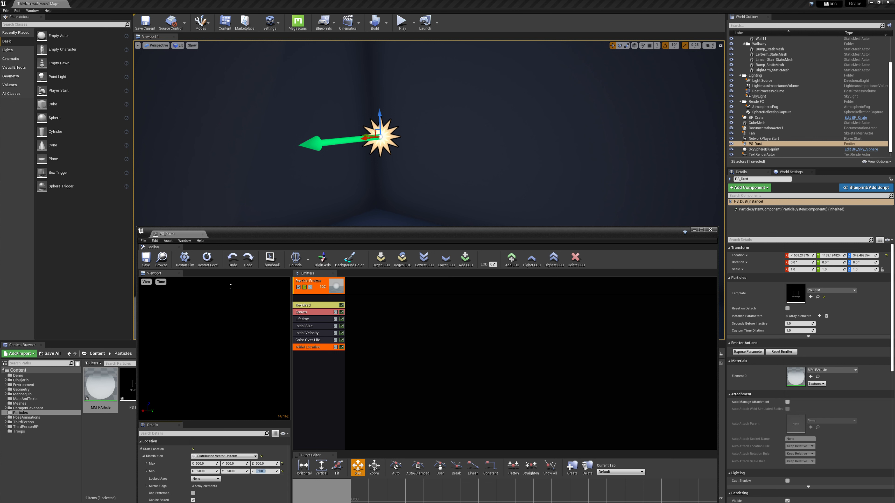
# - Move the PS_Dust emitter away from the corner, raise it to about Z 405, and view the particles around the room
pyautogui.moveTo(481, 174); pyautogui.dragTo(481, 226)
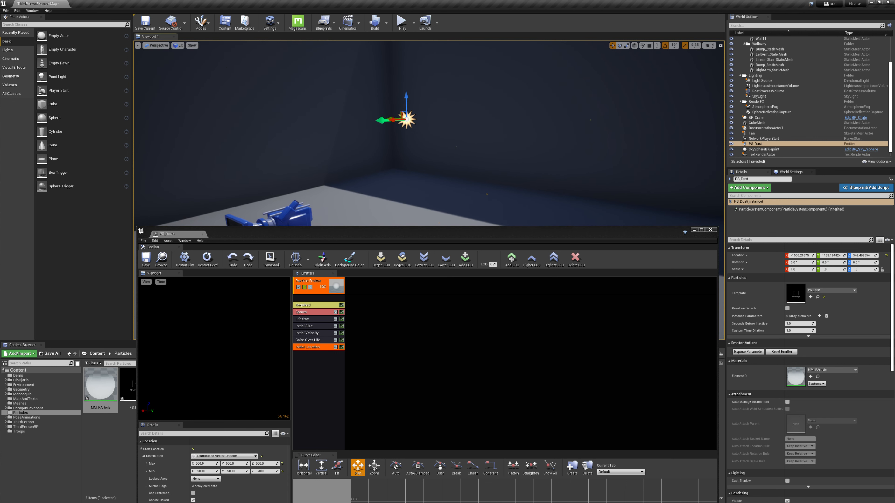
pyautogui.moveTo(454, 143); pyautogui.dragTo(451, 222, button='right')
pyautogui.moveTo(427, 58); pyautogui.dragTo(471, 106)
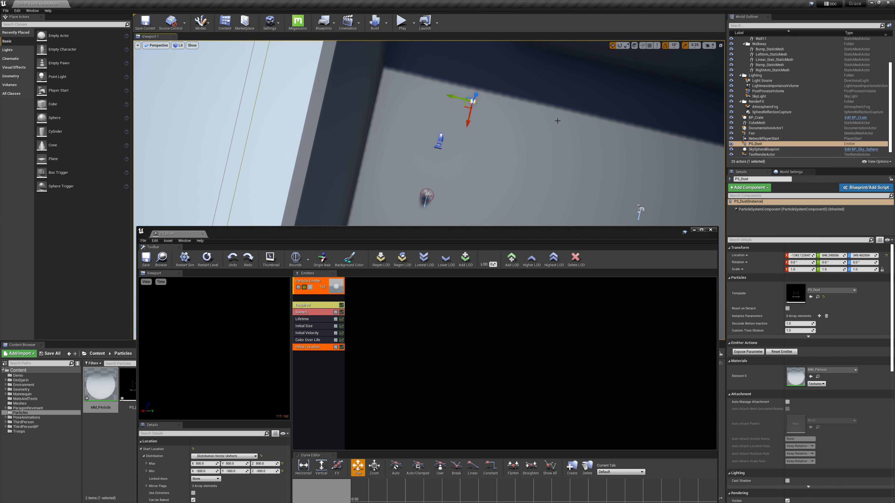
pyautogui.moveTo(558, 120); pyautogui.dragTo(523, 61, button='right')
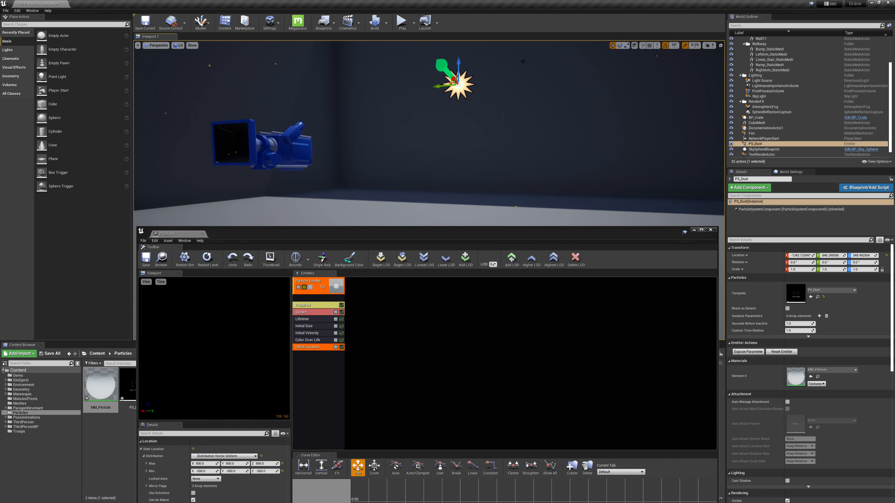
pyautogui.moveTo(457, 66); pyautogui.dragTo(470, 76)
pyautogui.moveTo(470, 106); pyautogui.dragTo(459, 138, button='right')
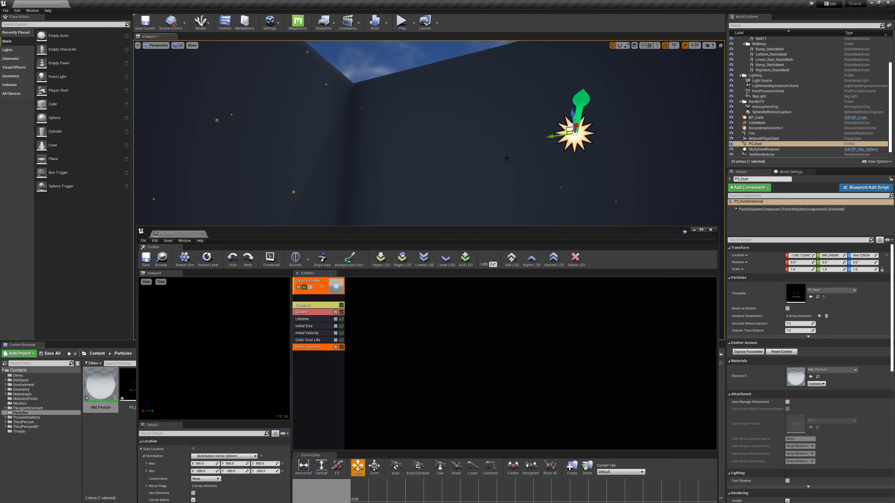
pyautogui.moveTo(428, 134); pyautogui.dragTo(374, 130, button='right')
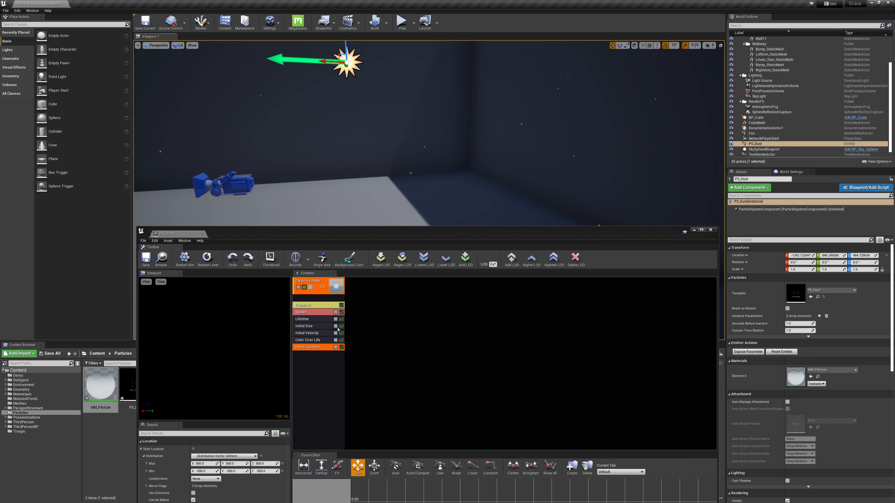
# - Open the Color Over Life module and expand the Alpha Over Life constant curve down to both of its points
pyautogui.click(305, 341)
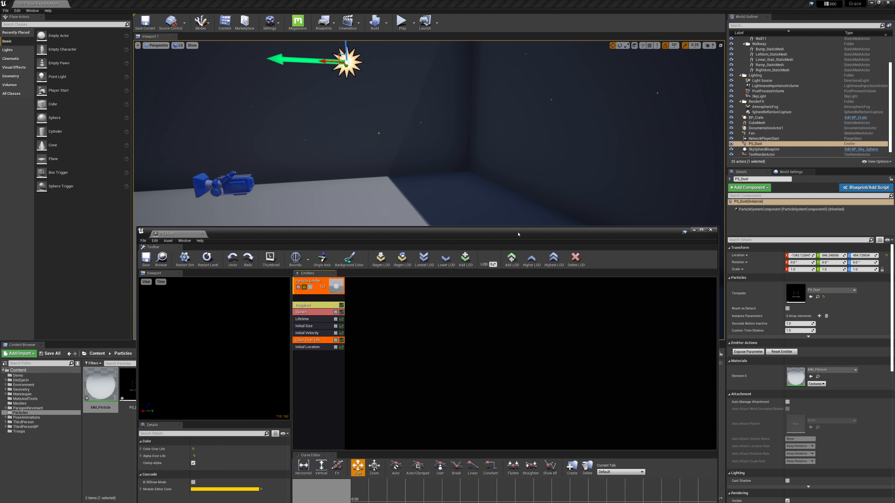
pyautogui.moveTo(320, 234); pyautogui.dragTo(385, 281)
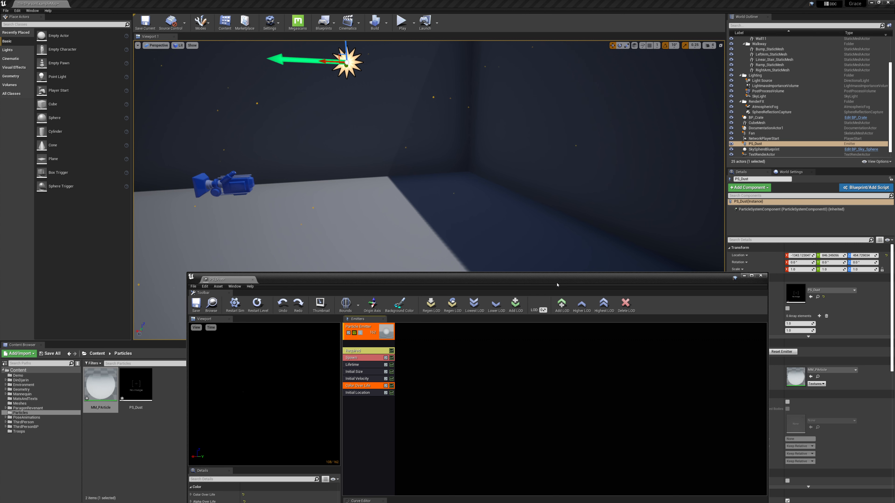
pyautogui.moveTo(557, 285); pyautogui.dragTo(545, 151)
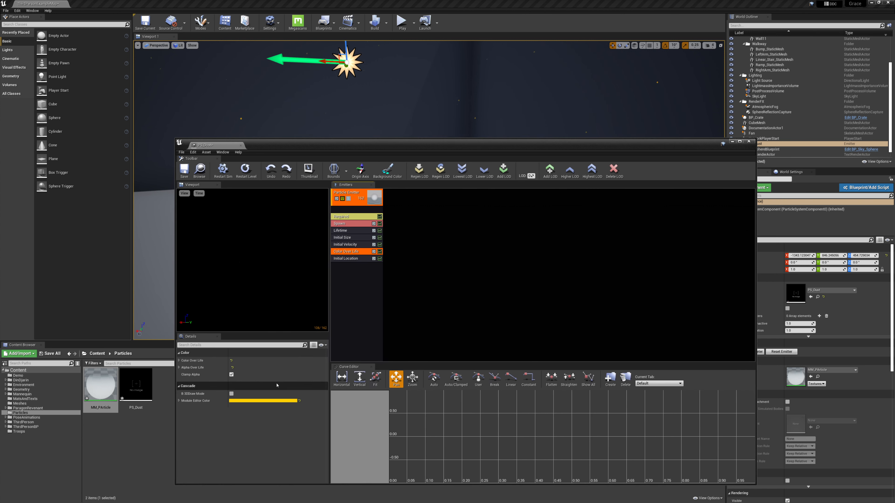
pyautogui.click(178, 367)
pyautogui.click(181, 375)
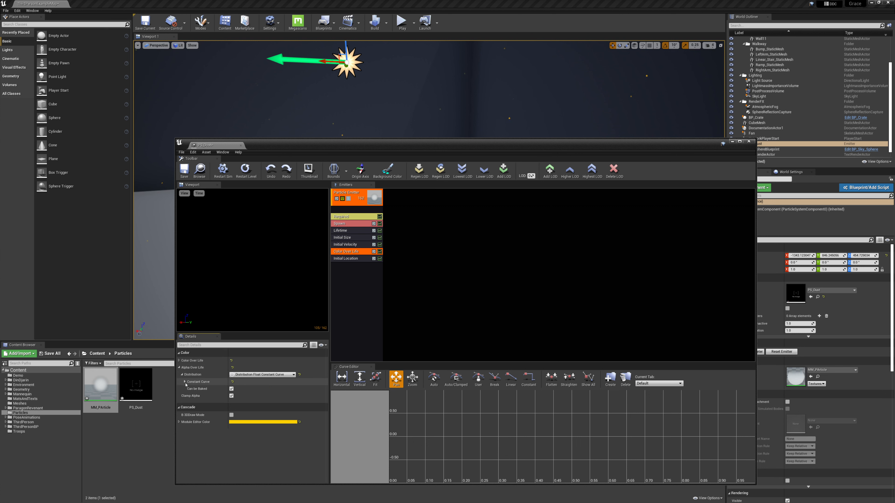
pyautogui.click(184, 381)
pyautogui.click(188, 389)
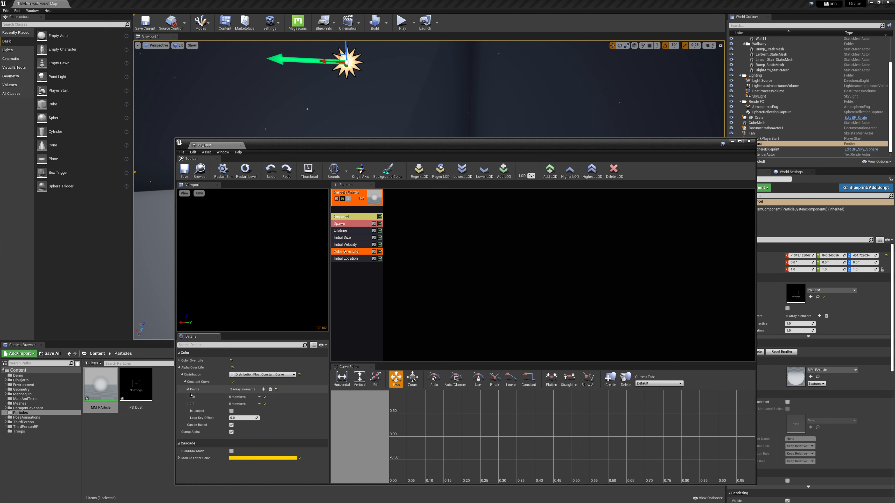
pyautogui.click(190, 397)
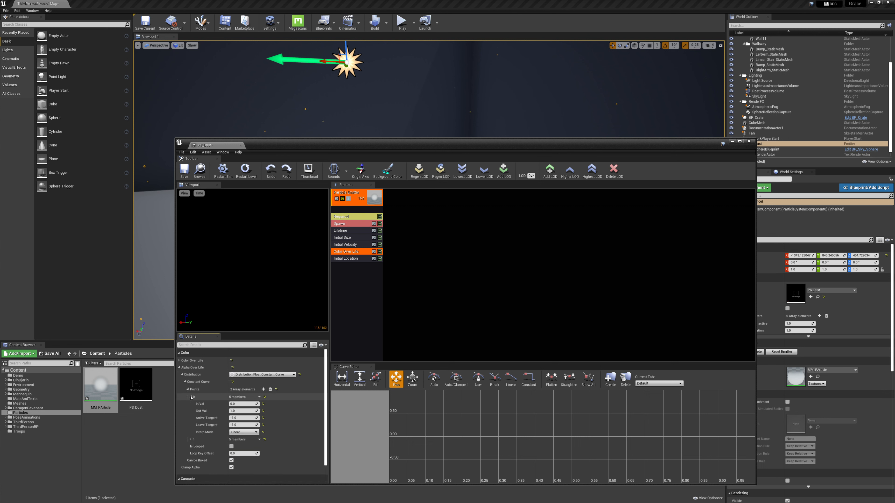
pyautogui.click(191, 440)
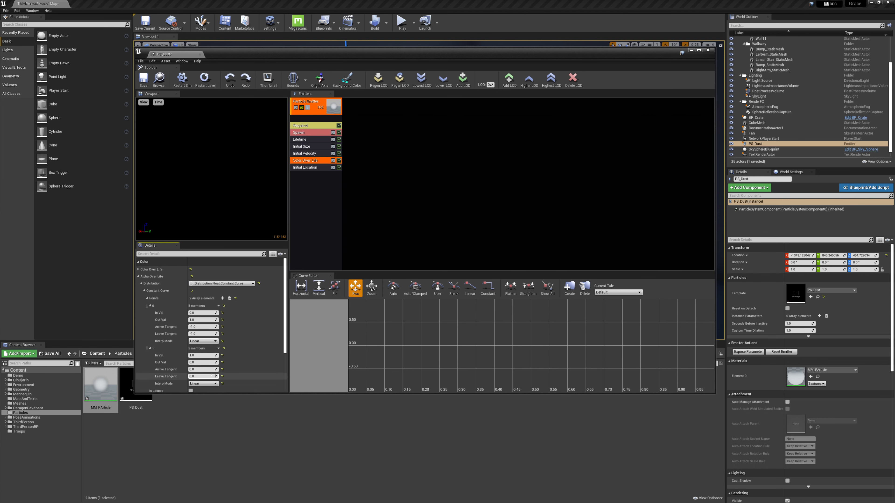
# - Examine the In Val and Out Val of both Alpha Over Life curve points
pyautogui.scroll(-2, 211, 352)
pyautogui.click(199, 285)
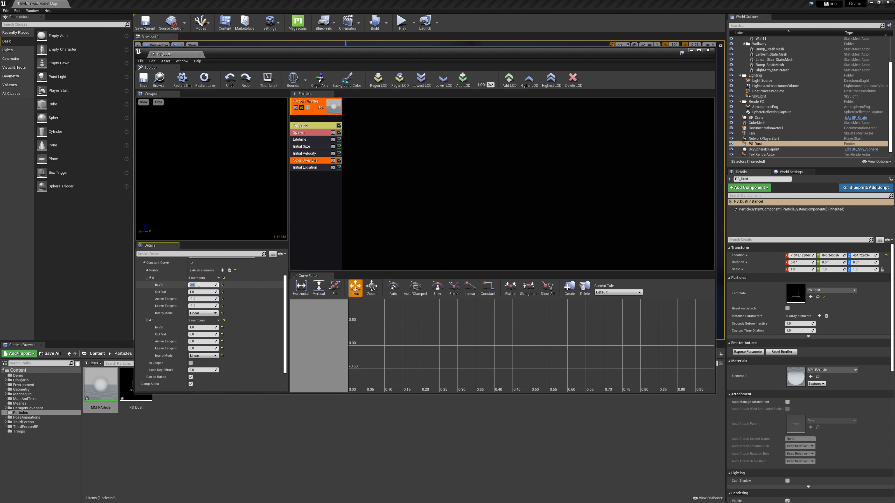
pyautogui.click(196, 291)
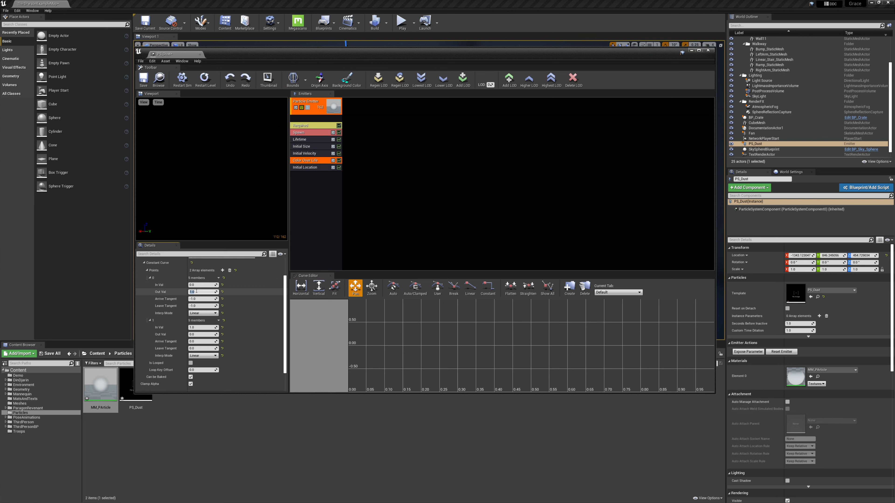
pyautogui.click(196, 285)
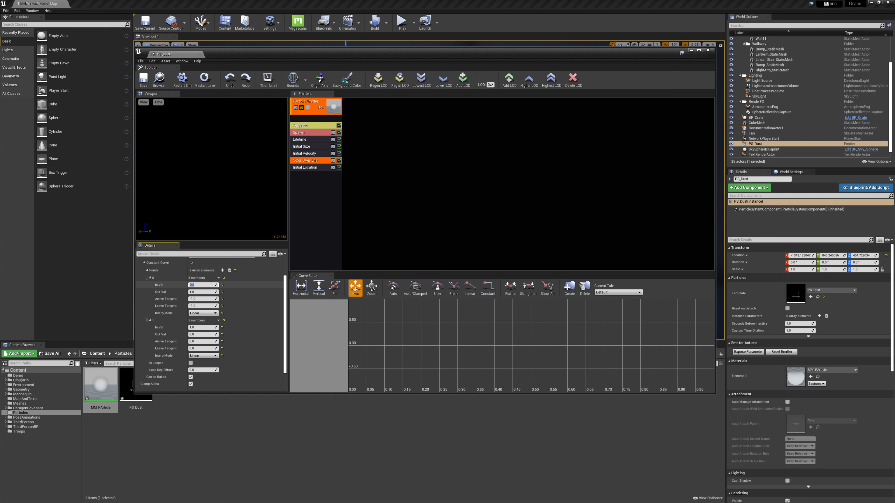
pyautogui.click(196, 291)
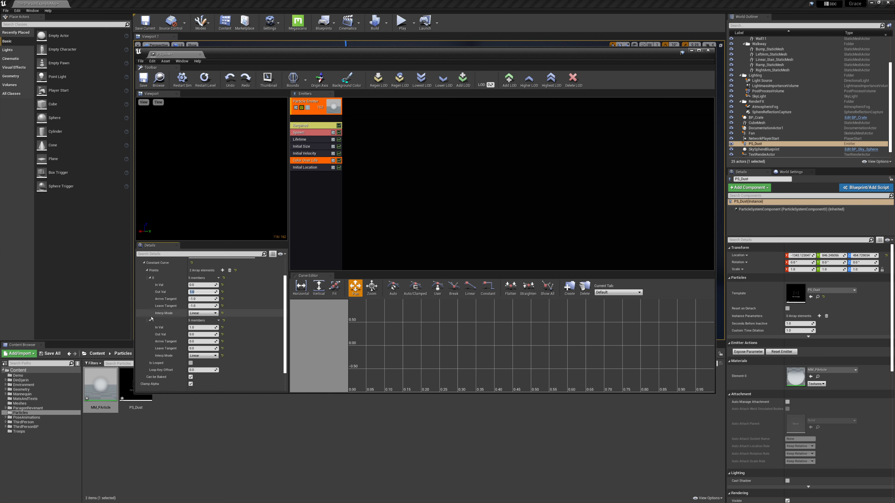
pyautogui.click(193, 327)
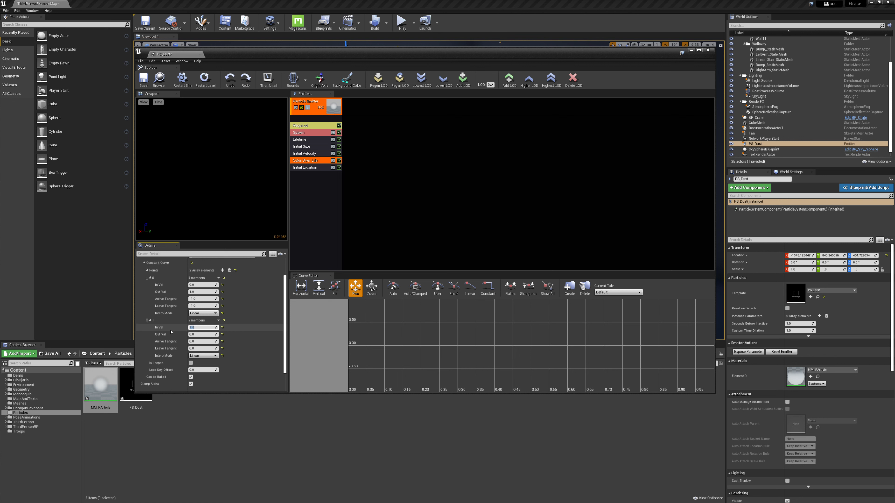
pyautogui.click(194, 335)
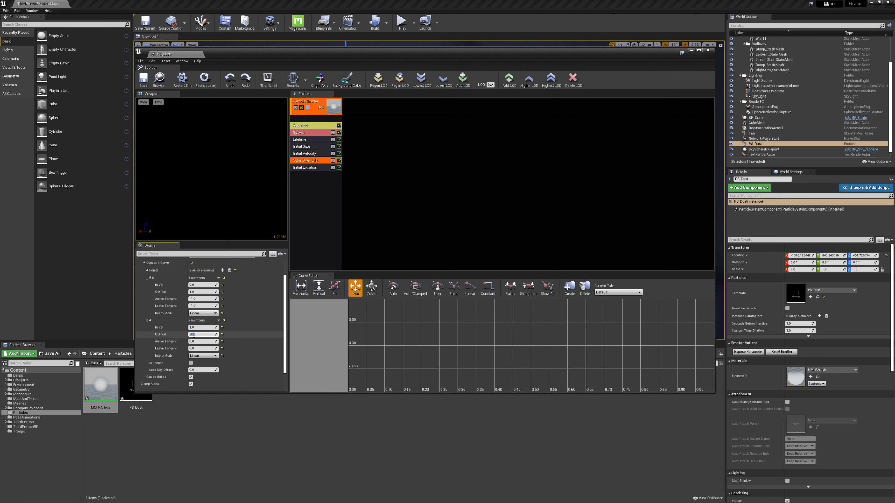
# - Switch to the Epic Pen annotation tool, place its palette beside the curve settings, and pick the pen
pyautogui.press('super')
pyautogui.write('epi')
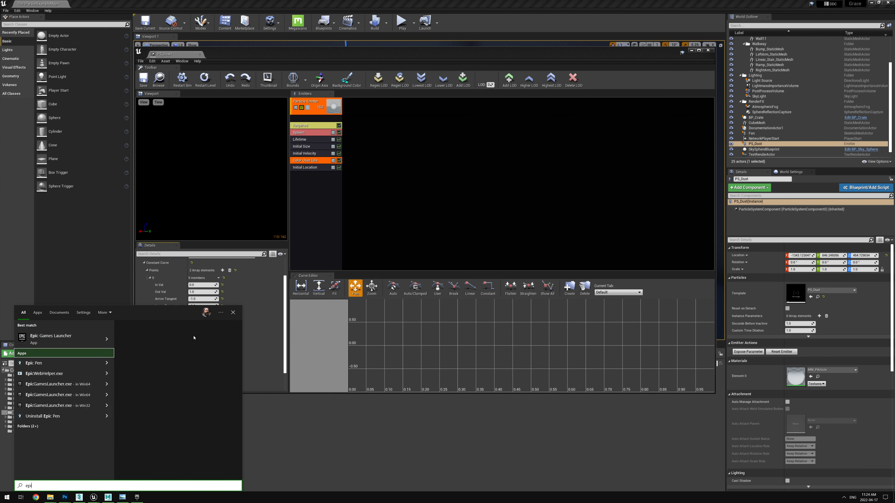
pyautogui.press('Escape')
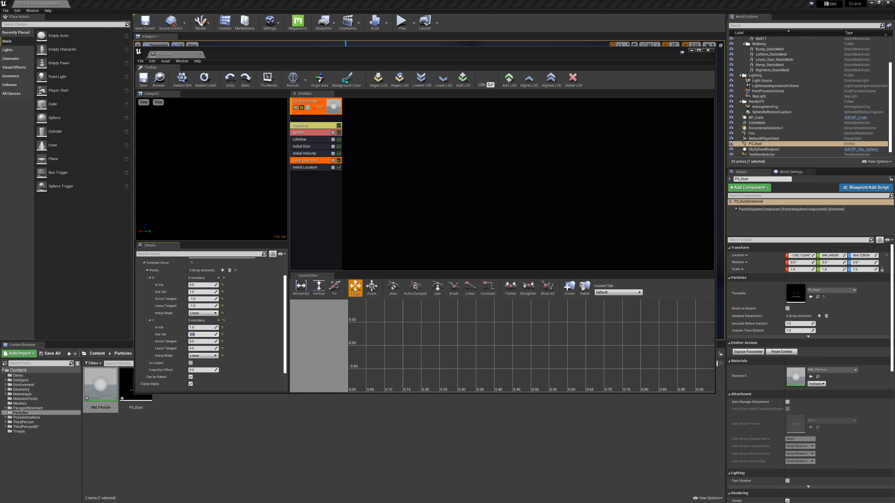
pyautogui.moveTo(894, 314)
pyautogui.mouseDown()
pyautogui.moveTo(376, 250)
pyautogui.moveTo(272, 248)
pyautogui.moveTo(267, 274)
pyautogui.moveTo(263, 264)
pyautogui.mouseUp()
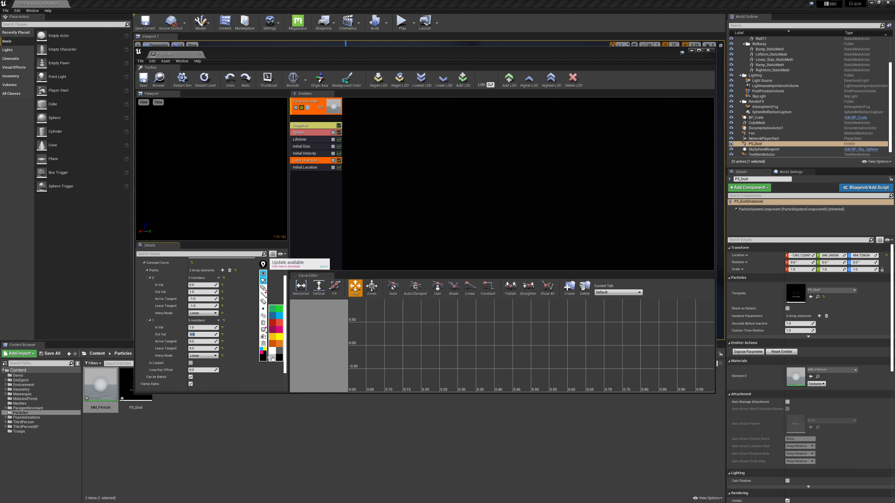
pyautogui.moveTo(263, 287)
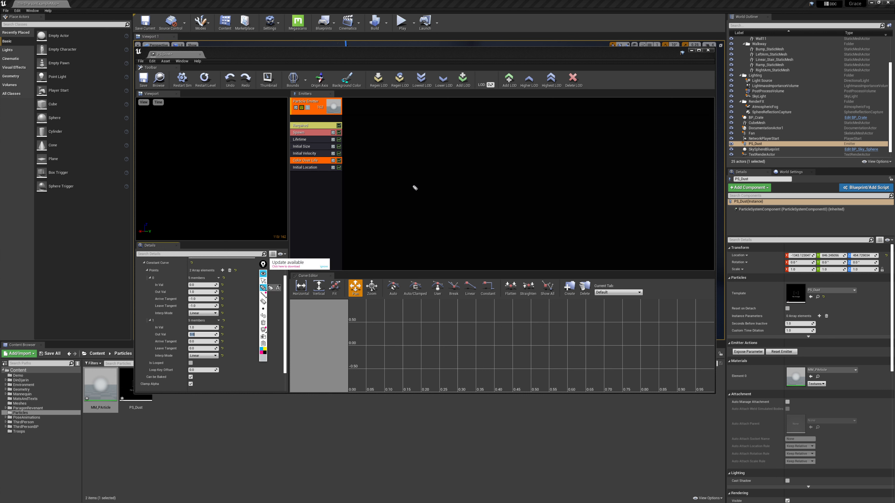
# - Sketch a graph with axes labelled Time and Opac, and a white line falling from full opacity to zero
pyautogui.moveTo(377, 132)
pyautogui.mouseDown()
pyautogui.moveTo(371, 225)
pyautogui.moveTo(649, 225)
pyautogui.mouseUp()
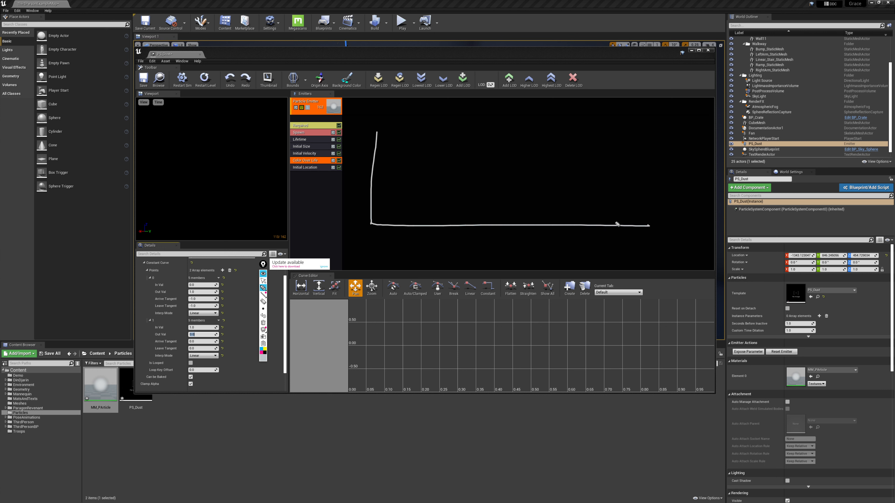
pyautogui.moveTo(377, 106); pyautogui.dragTo(371, 165)
pyautogui.moveTo(471, 243); pyautogui.dragTo(470, 249)
pyautogui.moveTo(459, 242); pyautogui.dragTo(500, 251)
pyautogui.moveTo(355, 140); pyautogui.dragTo(362, 178)
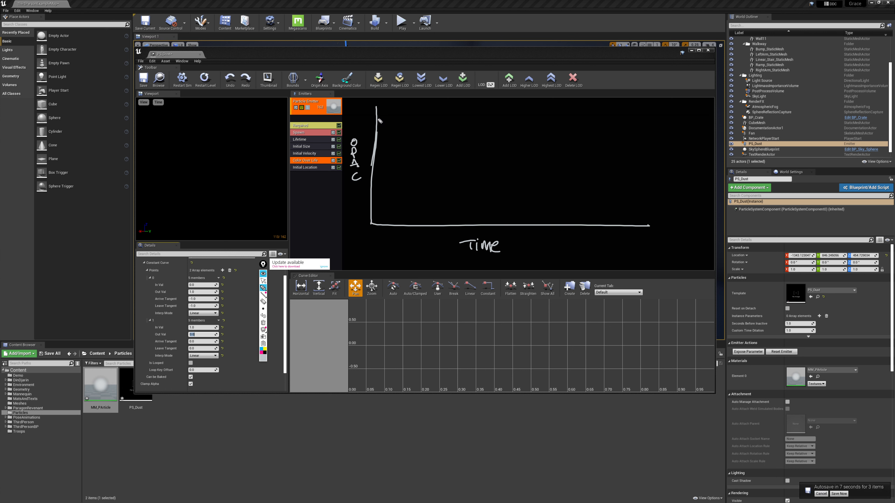
pyautogui.moveTo(378, 120)
pyautogui.mouseDown()
pyautogui.moveTo(672, 232)
pyautogui.moveTo(661, 227)
pyautogui.mouseUp()
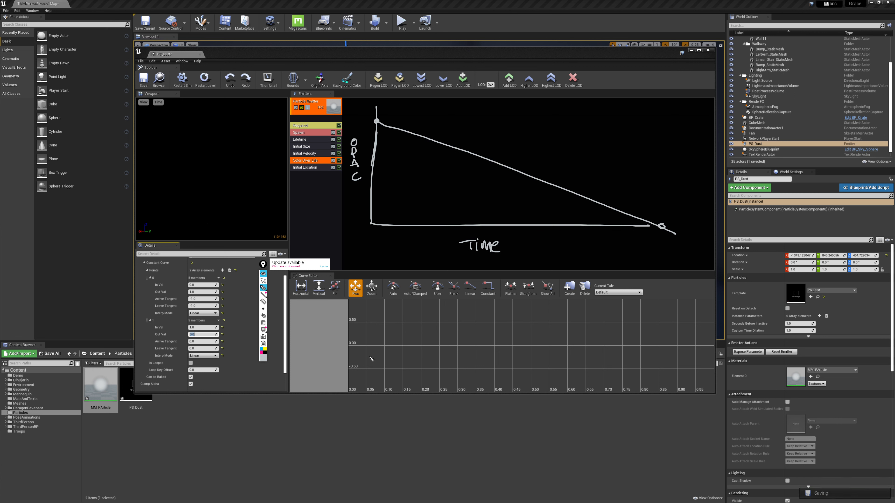
# - Sketch a pink curve that rises, holds and falls over time, tick its four key points, and label the first 0,0
pyautogui.click(262, 353)
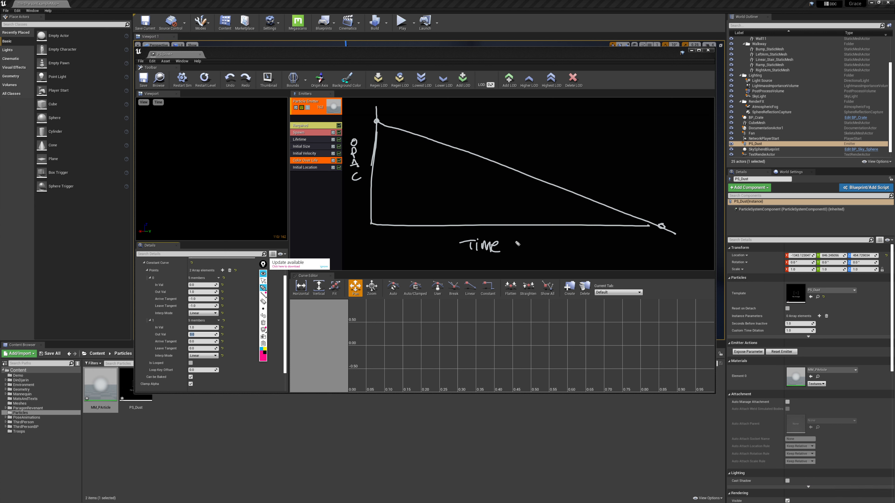
pyautogui.click(375, 224)
pyautogui.moveTo(376, 225)
pyautogui.mouseDown()
pyautogui.moveTo(476, 170)
pyautogui.moveTo(570, 168)
pyautogui.moveTo(672, 229)
pyautogui.mouseUp()
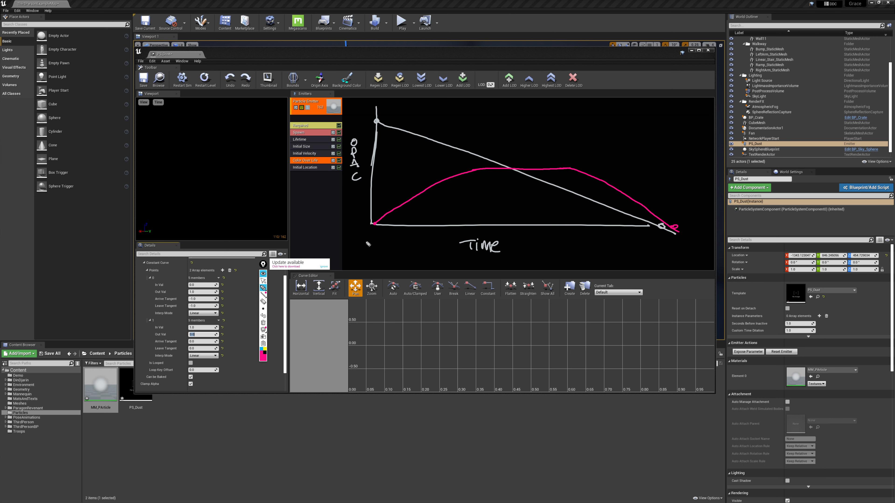
pyautogui.moveTo(452, 155); pyautogui.dragTo(450, 197)
pyautogui.moveTo(574, 148); pyautogui.dragTo(573, 190)
pyautogui.moveTo(668, 198); pyautogui.dragTo(665, 251)
pyautogui.moveTo(376, 200)
pyautogui.mouseDown()
pyautogui.moveTo(368, 248)
pyautogui.moveTo(387, 244)
pyautogui.mouseUp()
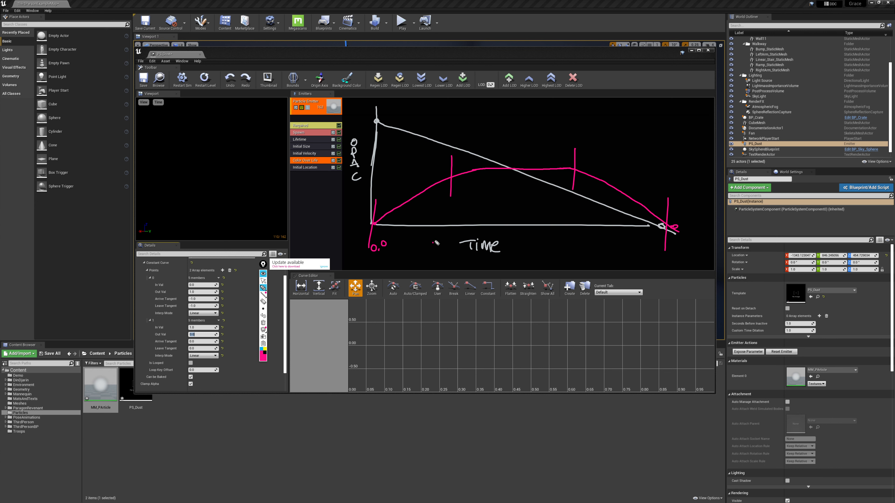
# - Label the pink curve's middle points .2,1 and .8,1, retrace the plateau between them, and label the end point
pyautogui.moveTo(435, 235)
pyautogui.mouseDown()
pyautogui.moveTo(445, 245)
pyautogui.moveTo(454, 238)
pyautogui.mouseUp()
pyautogui.moveTo(564, 245); pyautogui.dragTo(585, 242)
pyautogui.moveTo(458, 174); pyautogui.dragTo(574, 175)
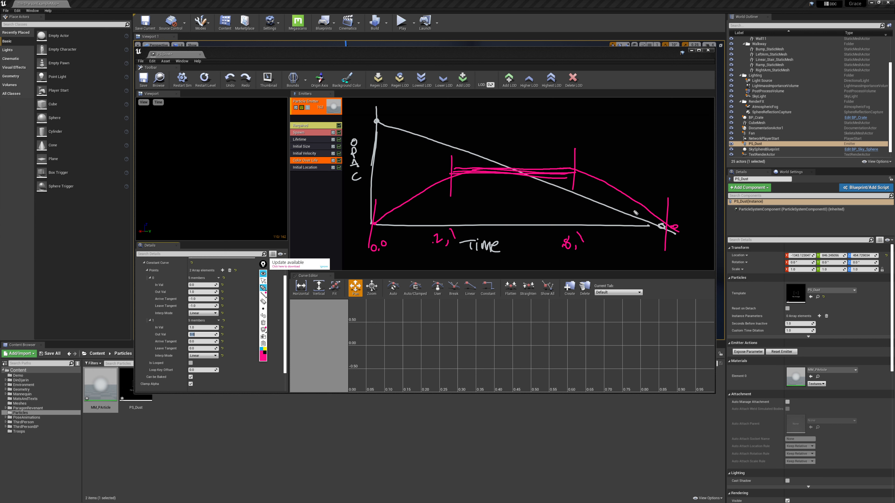
pyautogui.moveTo(640, 247)
pyautogui.mouseDown()
pyautogui.moveTo(645, 261)
pyautogui.moveTo(652, 246)
pyautogui.mouseUp()
# - Erase all annotations, return to the normal cursor, and park the Epic Pen palette at the screen's edge
pyautogui.click(263, 323)
pyautogui.click(264, 282)
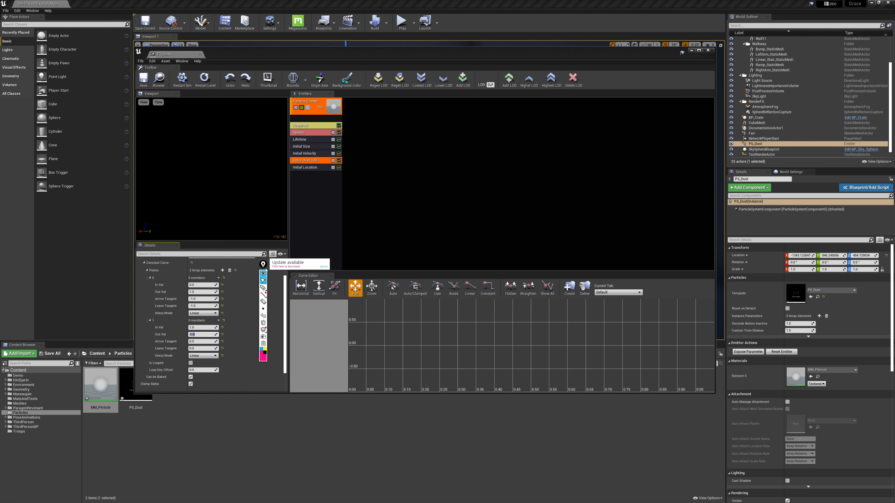
pyautogui.moveTo(263, 265)
pyautogui.mouseDown()
pyautogui.moveTo(389, 317)
pyautogui.moveTo(894, 302)
pyautogui.mouseUp()
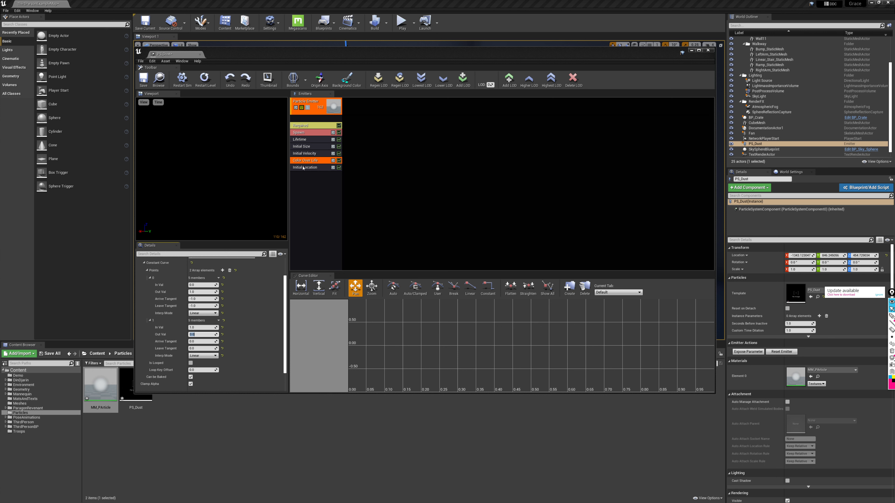
# - Show the Color Over Life curves in the Curve Editor, and replace Alpha Over Life's existing points with four new ones
pyautogui.click(339, 160)
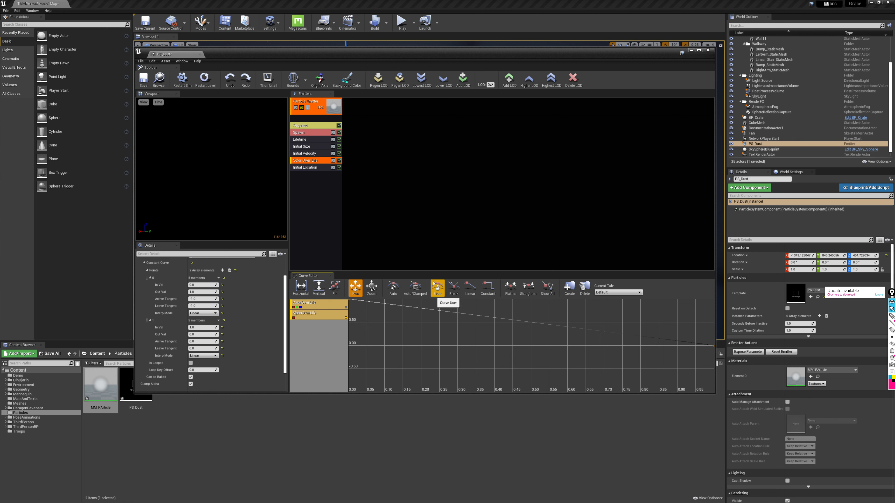
pyautogui.scroll(-4, 467, 347)
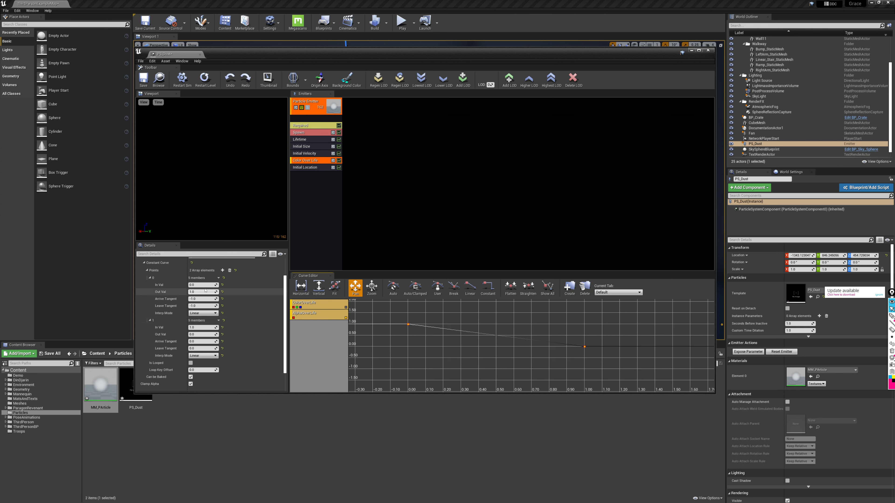
pyautogui.click(229, 270)
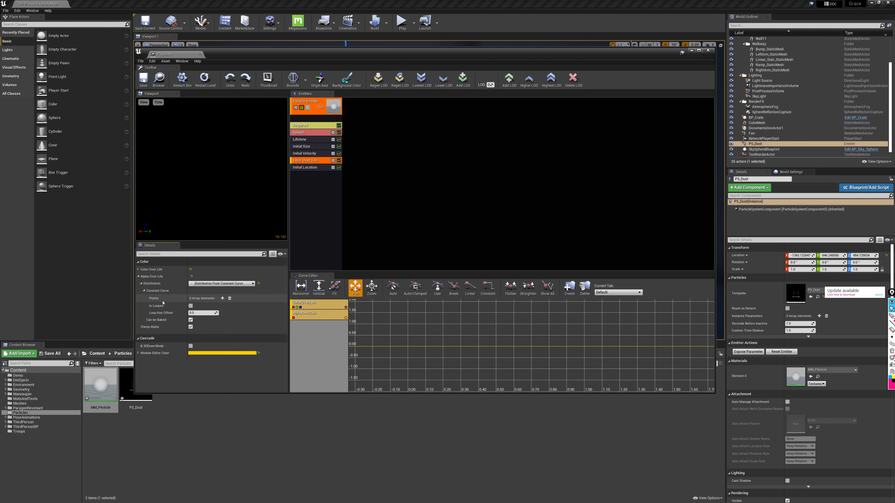
pyautogui.click(223, 299)
pyautogui.click(222, 299)
pyautogui.click(222, 298)
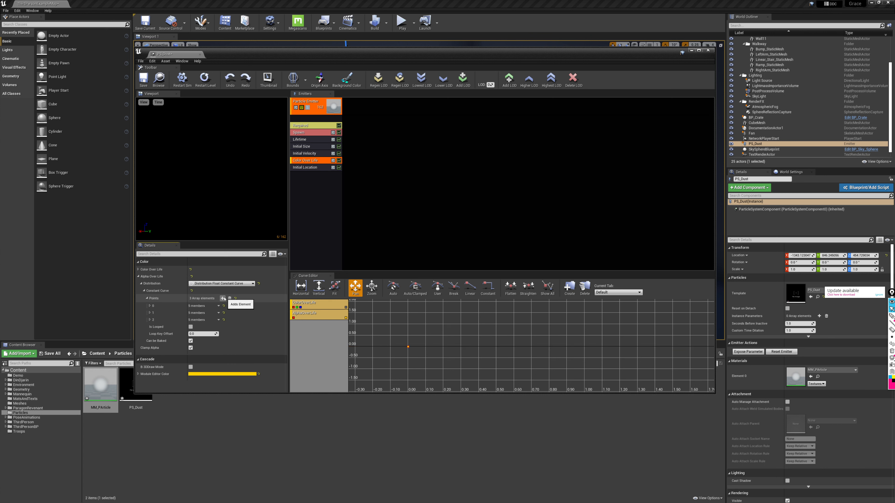
pyautogui.click(223, 299)
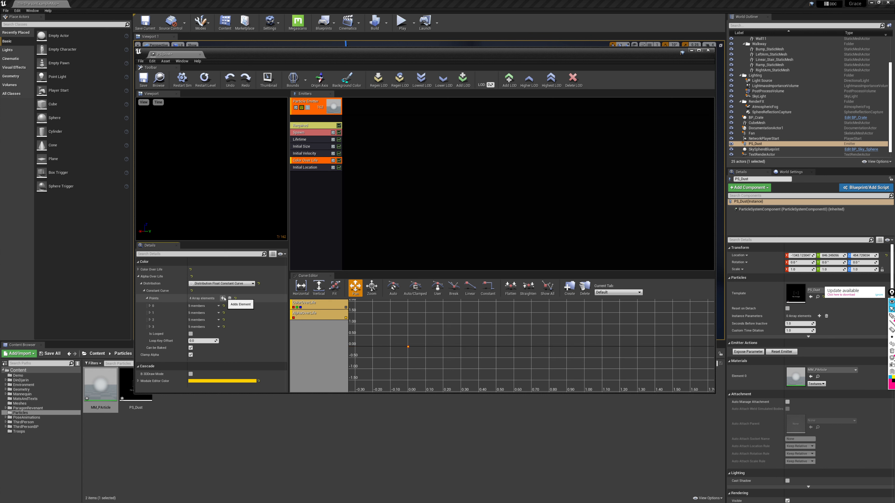
# - Check the values of Alpha Over Life point 0, and set point 1's In Val to 0.2 and Out Val to 1
pyautogui.click(150, 306)
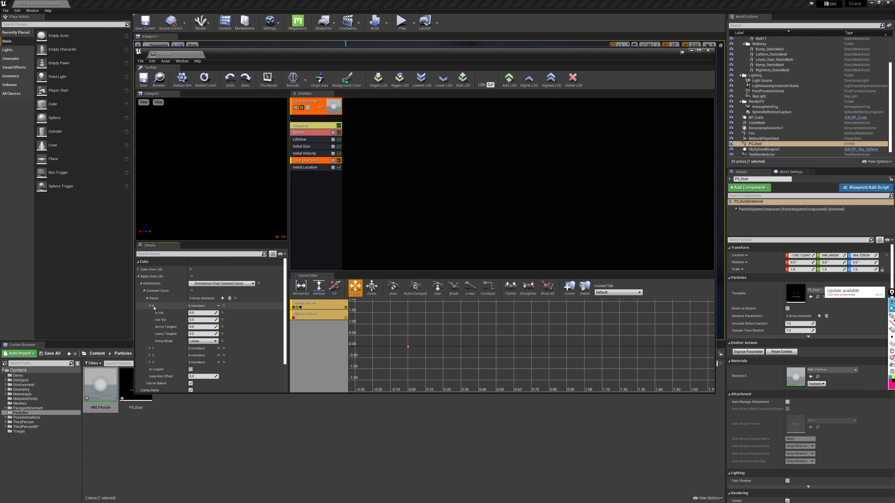
pyautogui.click(196, 320)
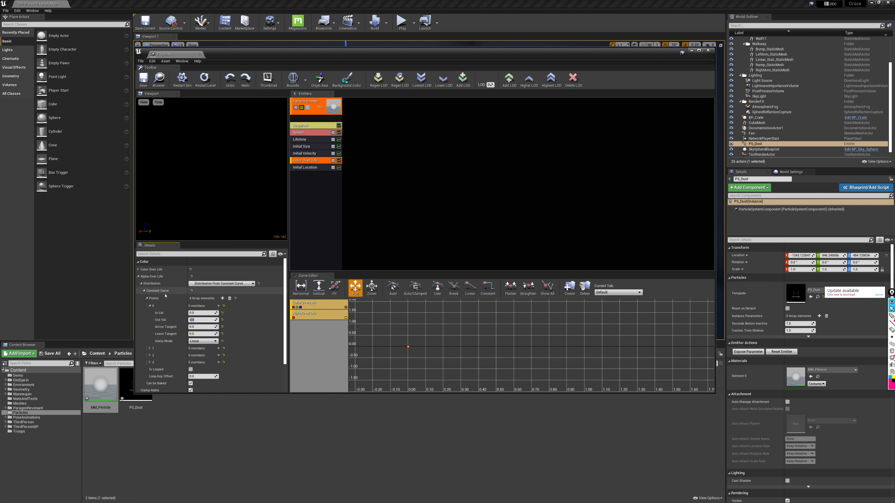
pyautogui.click(150, 305)
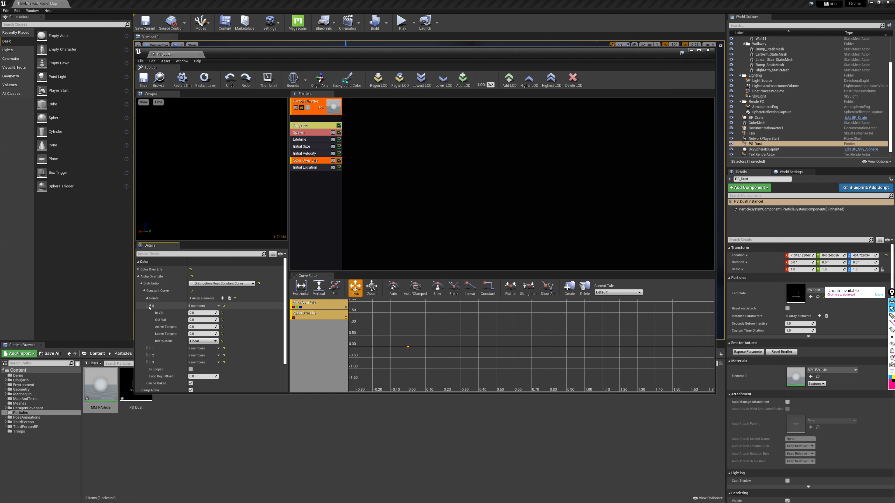
pyautogui.click(149, 306)
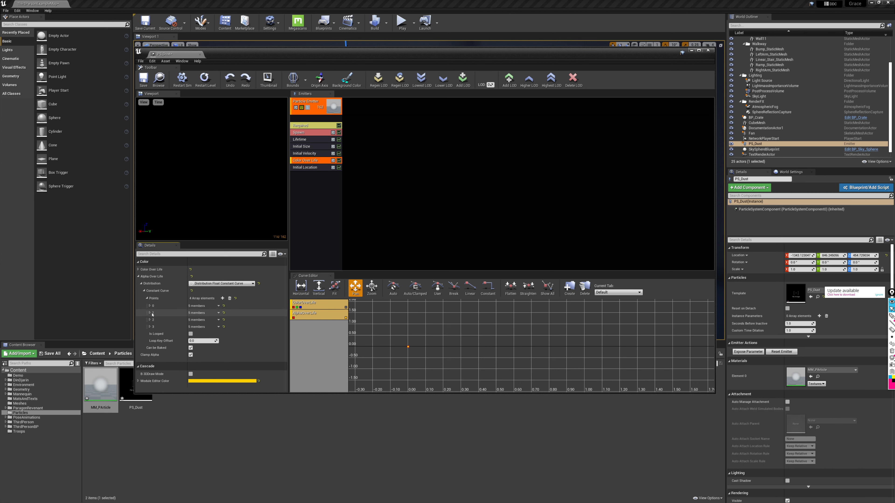
pyautogui.click(150, 313)
pyautogui.click(199, 320)
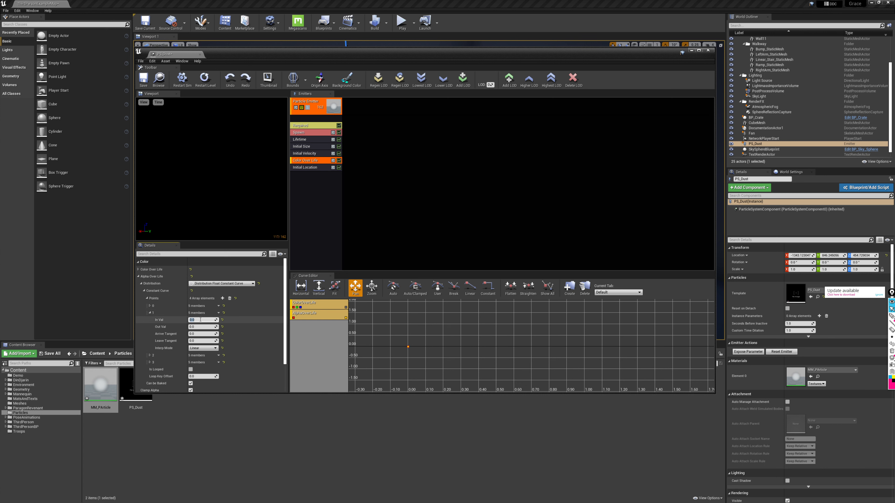
pyautogui.write('.2')
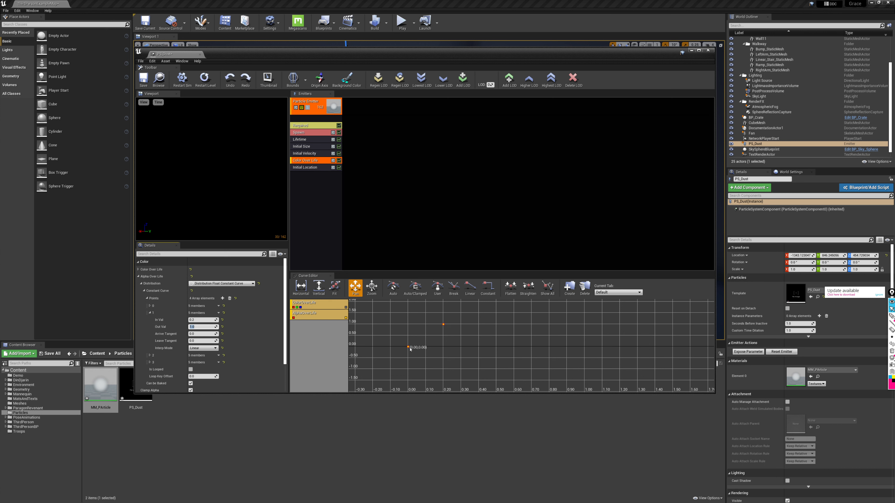
pyautogui.moveTo(445, 325)
pyautogui.click(150, 312)
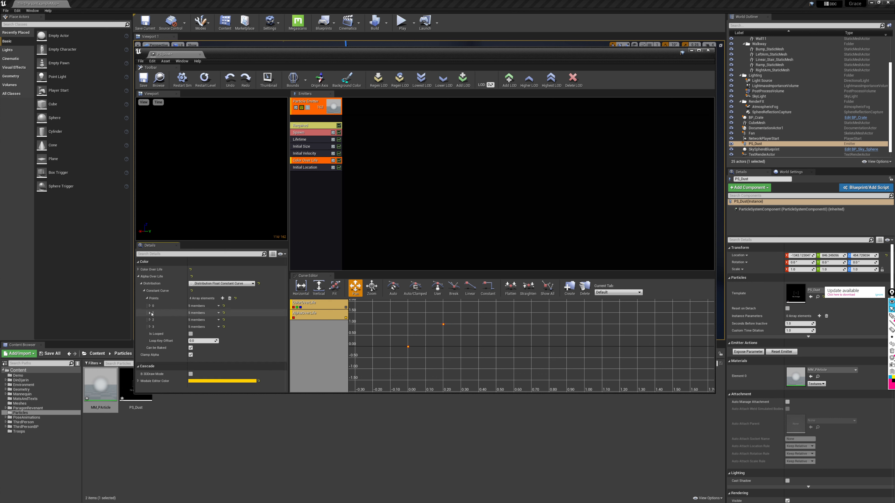
# - Set Alpha Over Life point 2's In Val to 0.8 and Out Val to 1
pyautogui.click(150, 319)
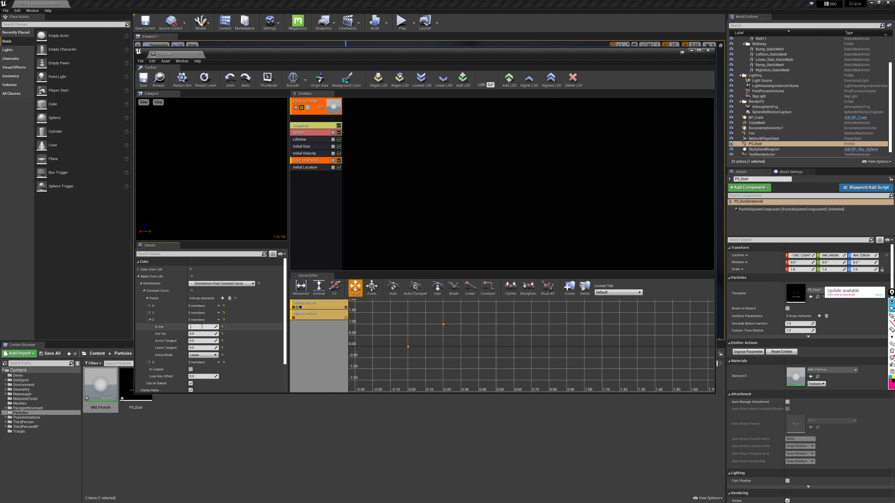
pyautogui.write('0.8')
pyautogui.click(200, 333)
pyautogui.write('1')
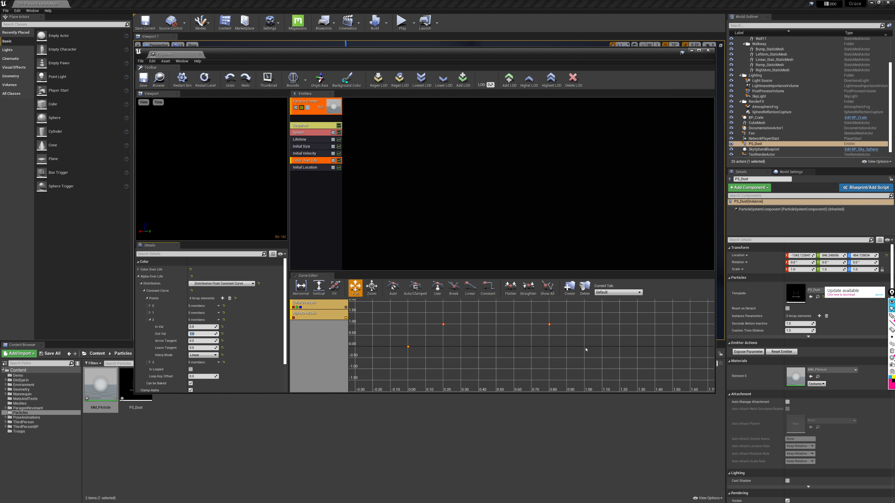
pyautogui.click(150, 320)
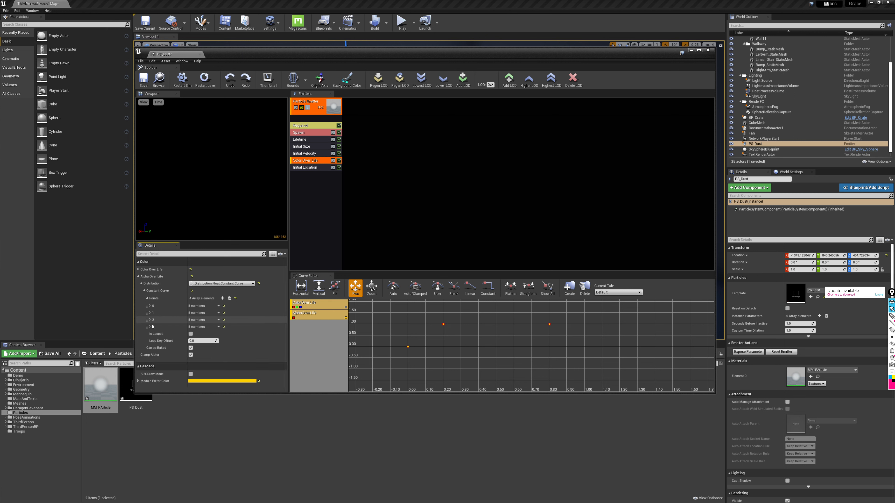
# - Set Alpha Over Life point 3's In Val to 1 and Out Val to 0, and check the plotted curve
pyautogui.click(150, 327)
pyautogui.click(201, 334)
pyautogui.write('1')
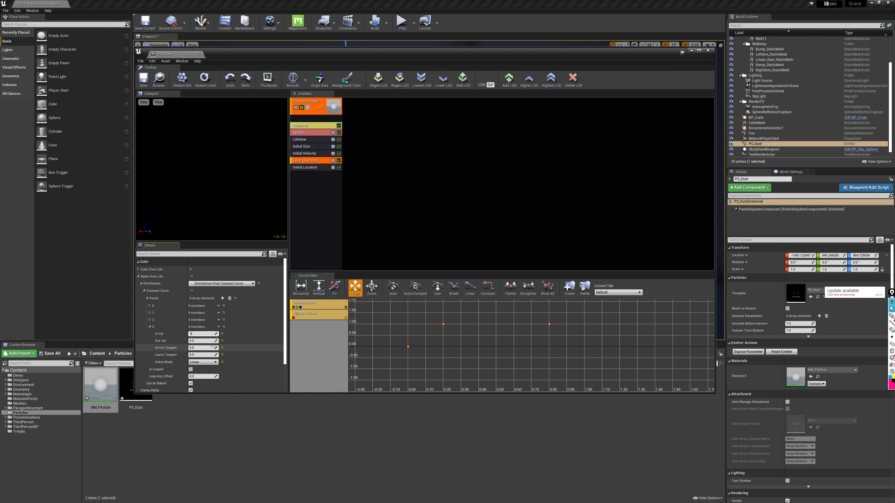
pyautogui.click(202, 341)
pyautogui.write('1')
pyautogui.press('BackSpace')
pyautogui.write('0')
pyautogui.press('Return')
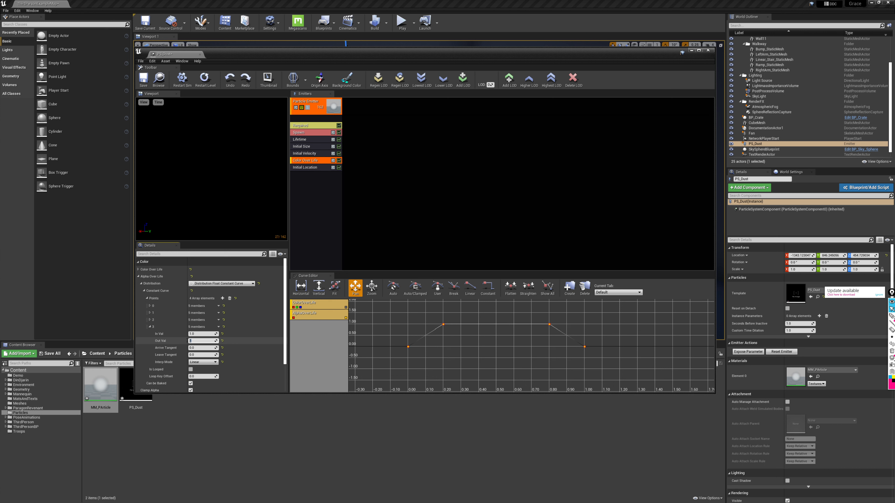
pyautogui.moveTo(408, 348)
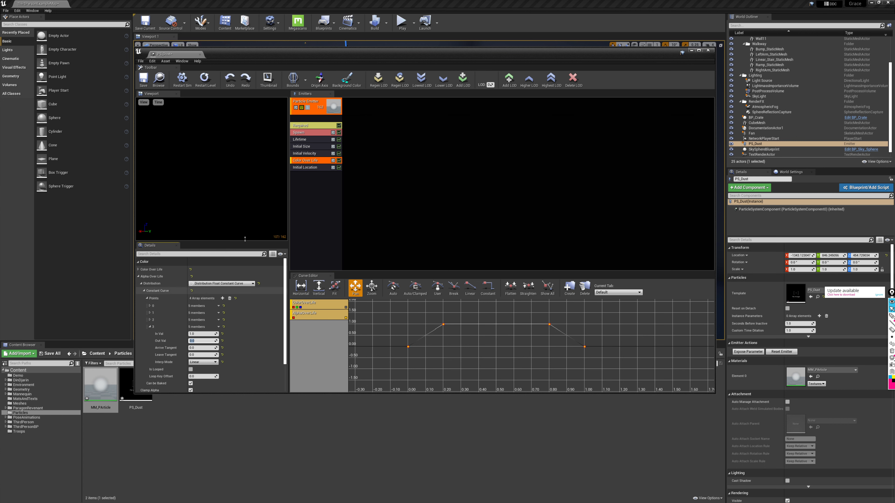
# - Save the PS_Dust particle system, uncover the level, and view the dust particles around the room in Game View
pyautogui.click(143, 79)
pyautogui.moveTo(281, 57); pyautogui.dragTo(287, 369)
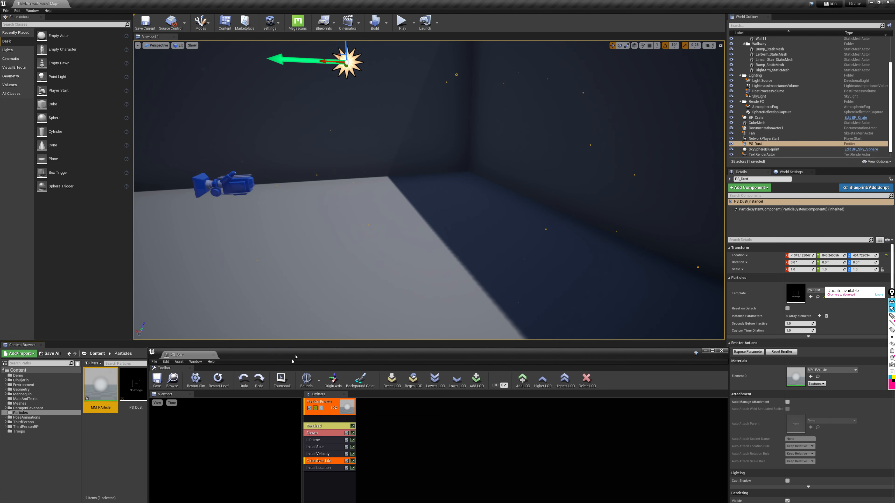
pyautogui.moveTo(429, 190); pyautogui.dragTo(510, 201, button='right')
pyautogui.press('s')
pyautogui.press('g')
pyautogui.press('s')
pyautogui.moveTo(381, 208); pyautogui.dragTo(354, 233, button='right')
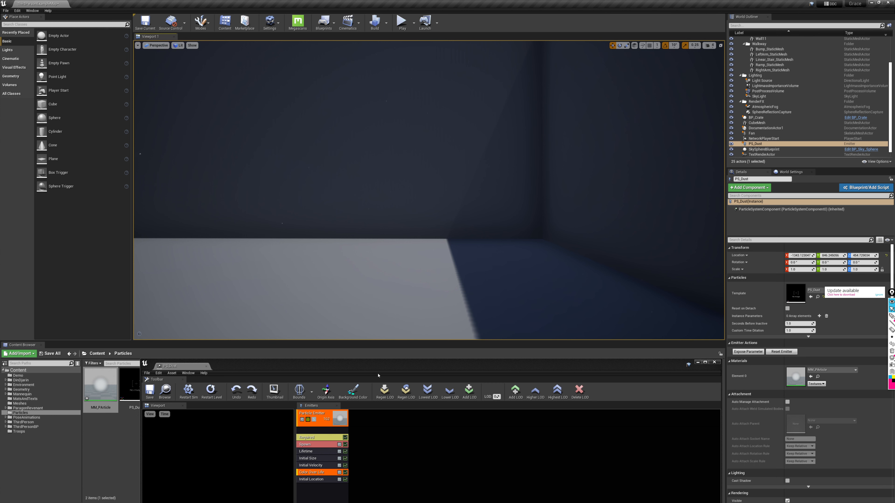
# - Expand the Color Over Life settings of PS_Dust and change the color distribution to Distribution Vector Constant
pyautogui.click(393, 371)
pyautogui.moveTo(302, 369); pyautogui.dragTo(315, 157)
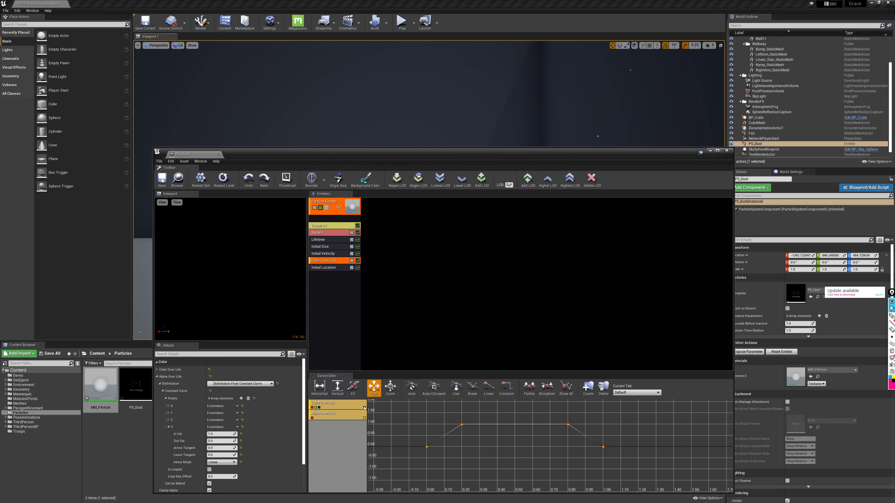
pyautogui.click(157, 377)
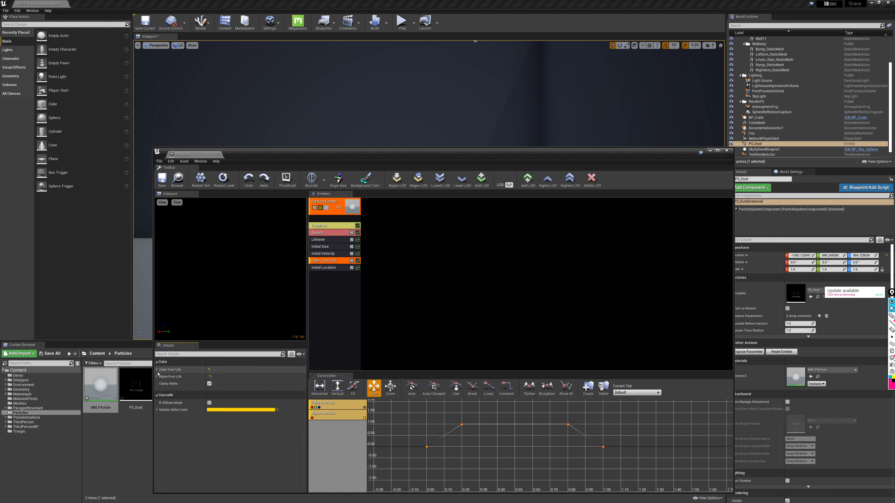
pyautogui.click(157, 370)
pyautogui.click(160, 376)
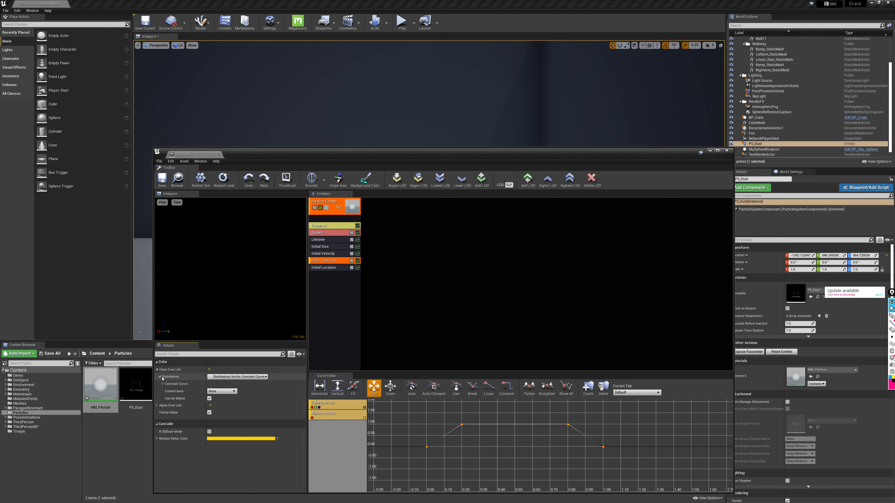
pyautogui.click(163, 384)
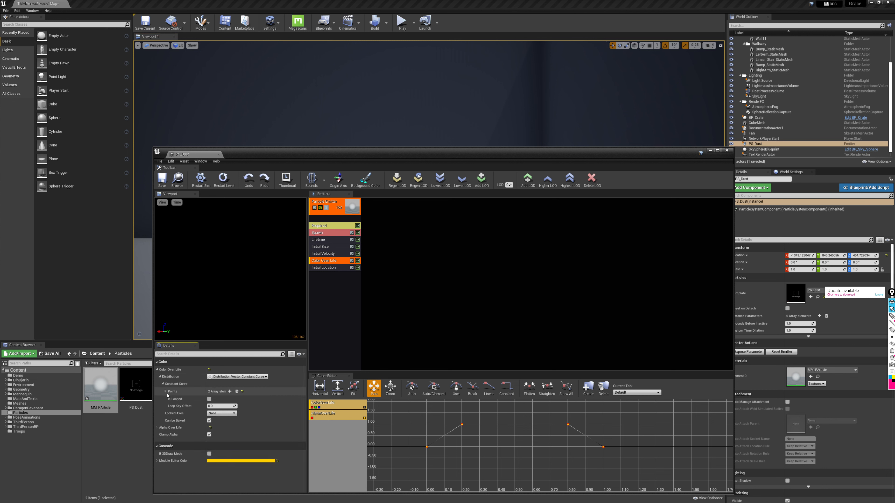
pyautogui.click(166, 391)
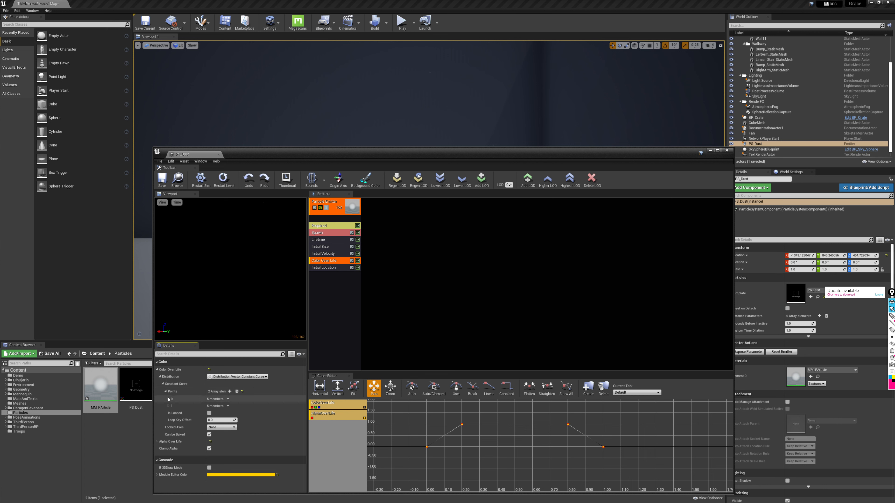
pyautogui.click(238, 376)
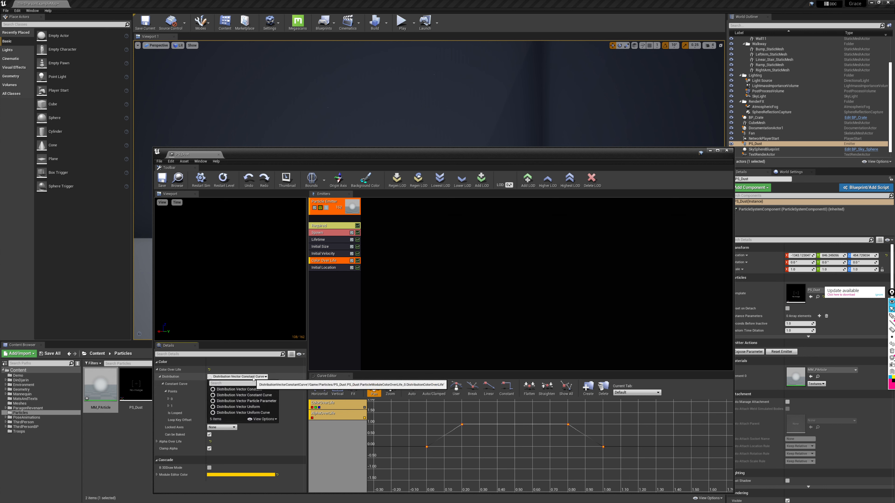
pyautogui.click(261, 390)
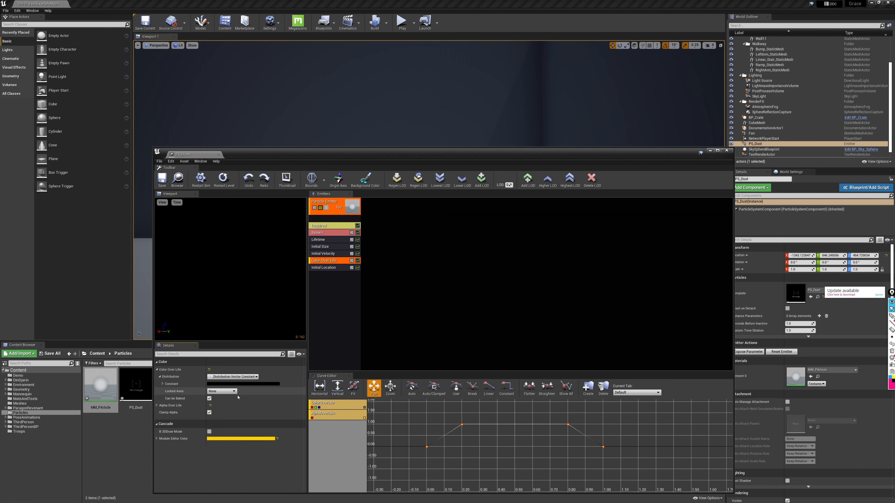
# - Set the Color Over Life constant to a light orange-tan with saturation about 0.70 and value about 0.745
pyautogui.click(225, 384)
pyautogui.click(280, 406)
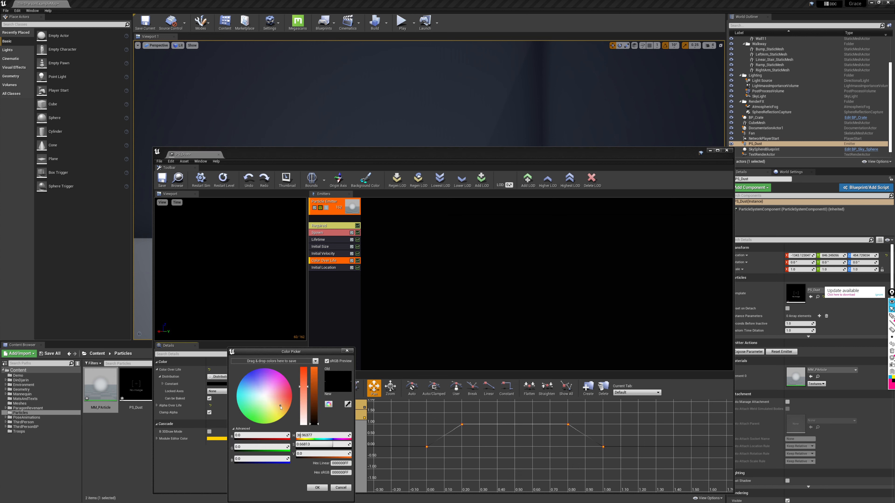
pyautogui.moveTo(317, 381); pyautogui.dragTo(316, 389)
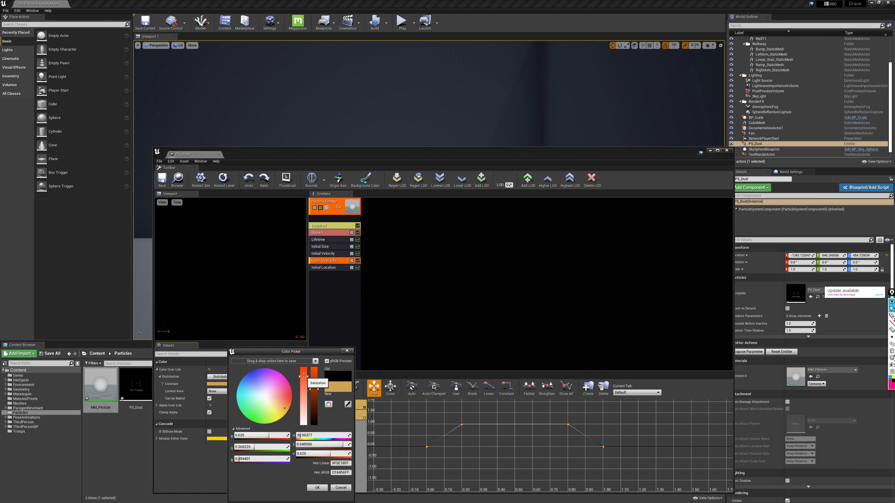
pyautogui.click(314, 382)
pyautogui.click(304, 385)
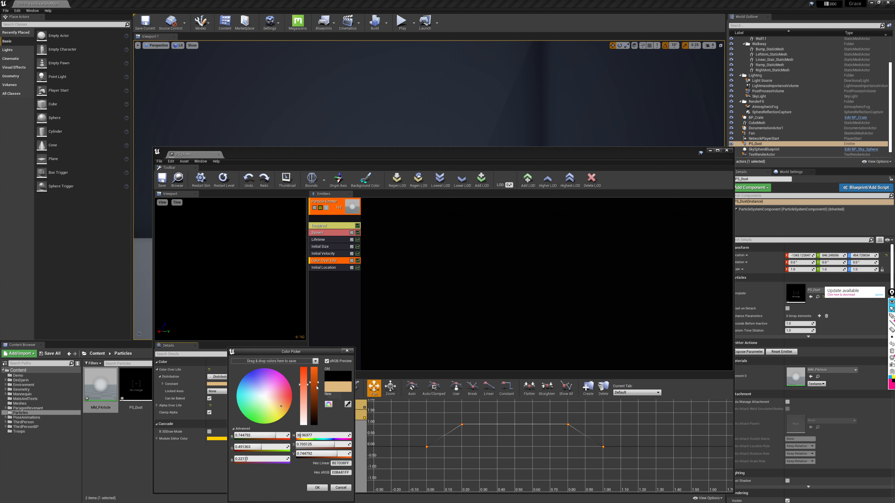
pyautogui.click(317, 487)
# - Uncover the level and look at the recolored dust particles against the room's walls
pyautogui.moveTo(391, 169); pyautogui.dragTo(387, 379)
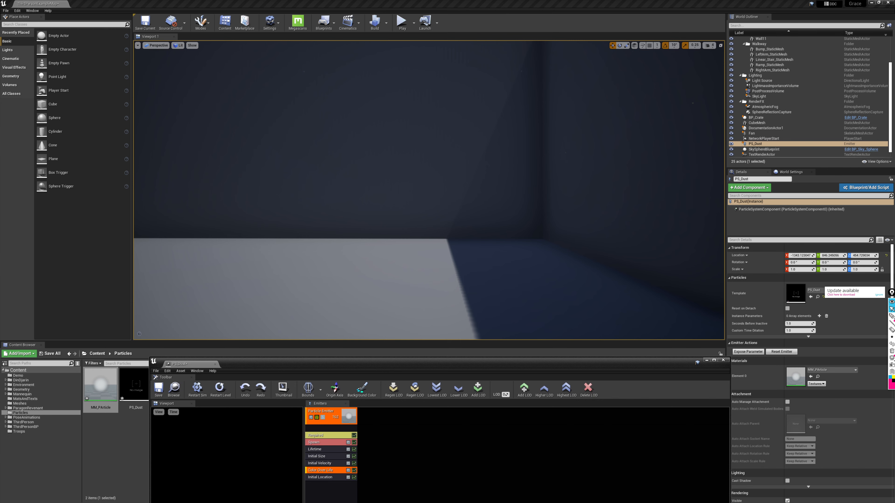
pyautogui.moveTo(567, 140); pyautogui.dragTo(595, 127, button='right')
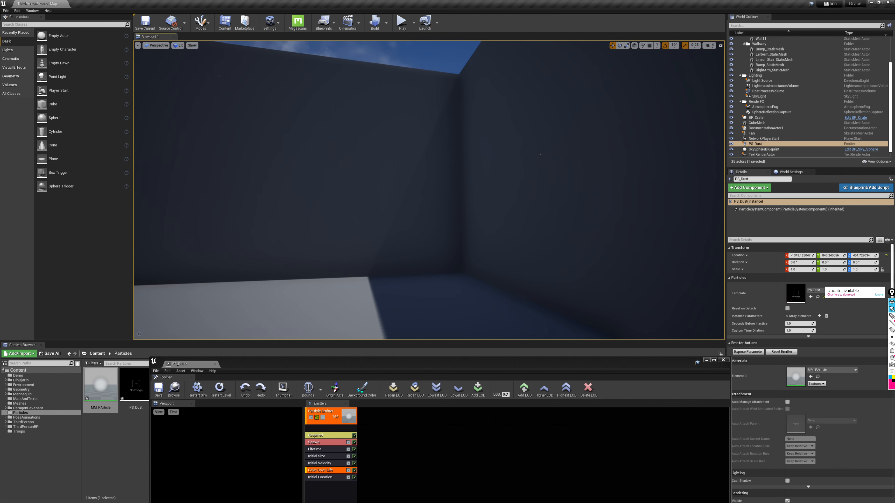
pyautogui.moveTo(581, 232)
pyautogui.mouseDown(button='right')
pyautogui.moveTo(609, 148)
pyautogui.moveTo(532, 236)
pyautogui.moveTo(579, 232)
pyautogui.mouseUp(button='right')
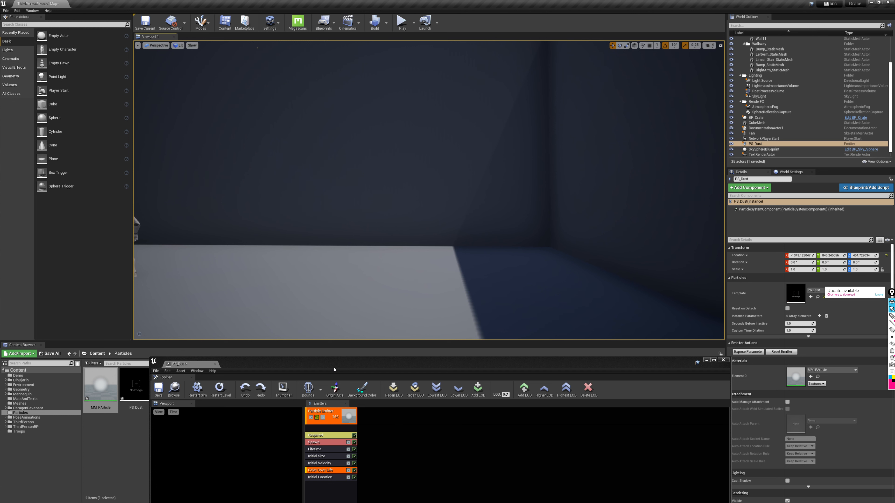
# - Set the constant Rate of the dust emitter's Spawn module to 40
pyautogui.moveTo(334, 370); pyautogui.dragTo(356, 162)
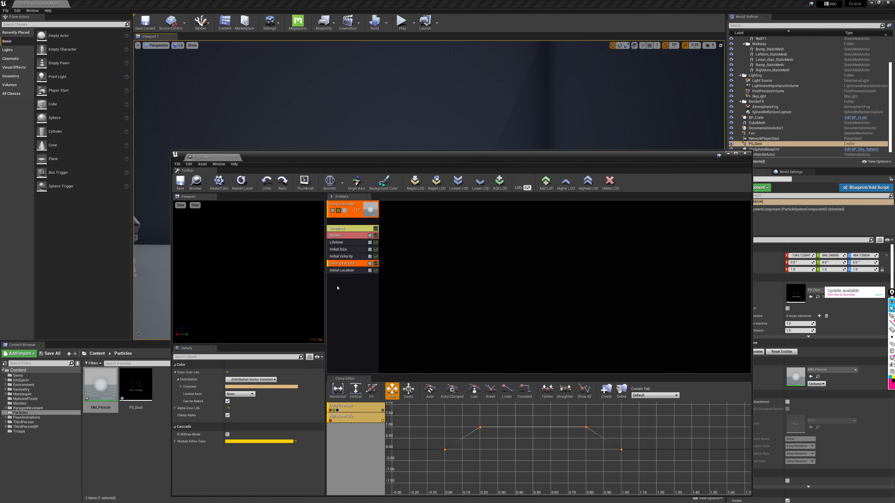
pyautogui.click(347, 236)
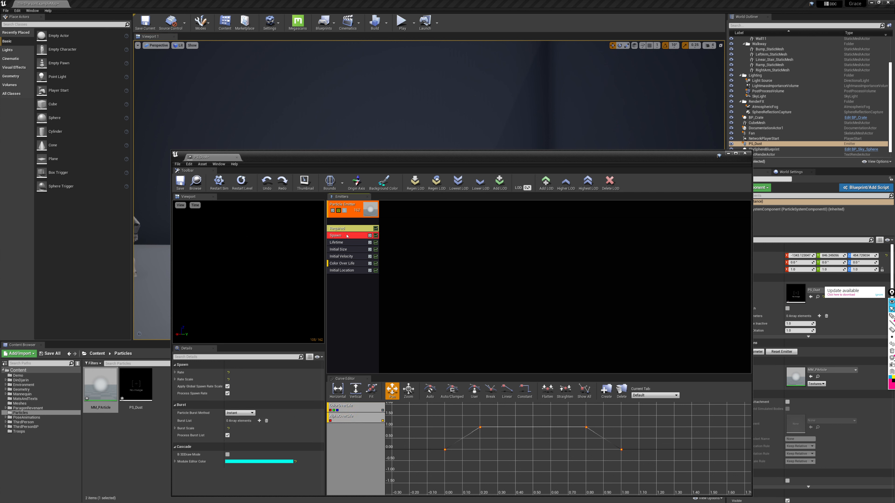
pyautogui.click(175, 373)
pyautogui.click(179, 379)
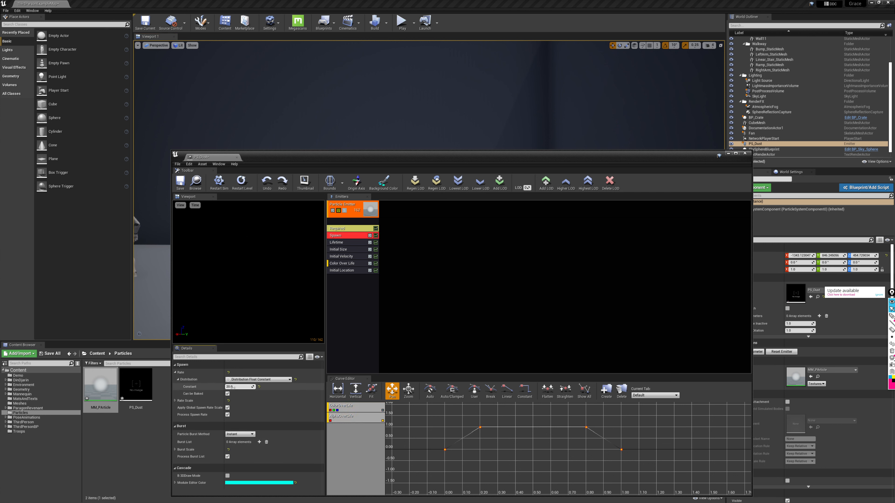
pyautogui.click(240, 387)
pyautogui.write('40')
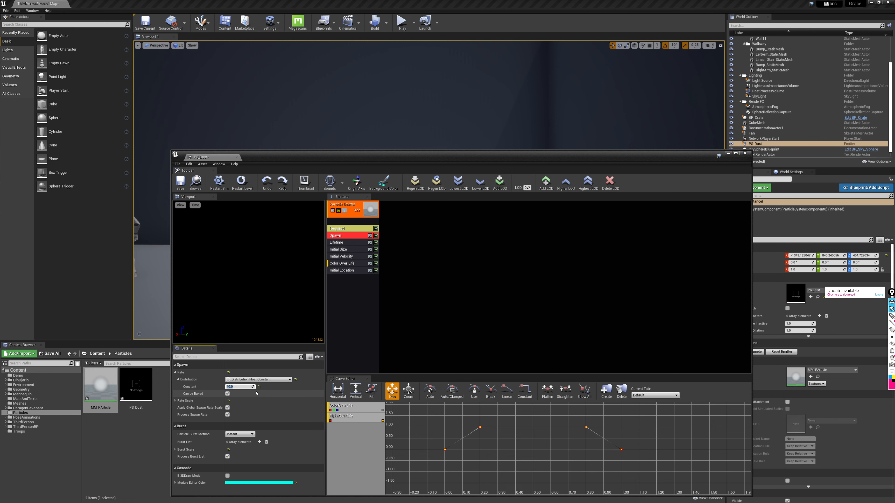
pyautogui.press('Return')
# - Save the PS_Dust particle system and inspect the dust density around the room in the level
pyautogui.moveTo(439, 160); pyautogui.dragTo(355, 364)
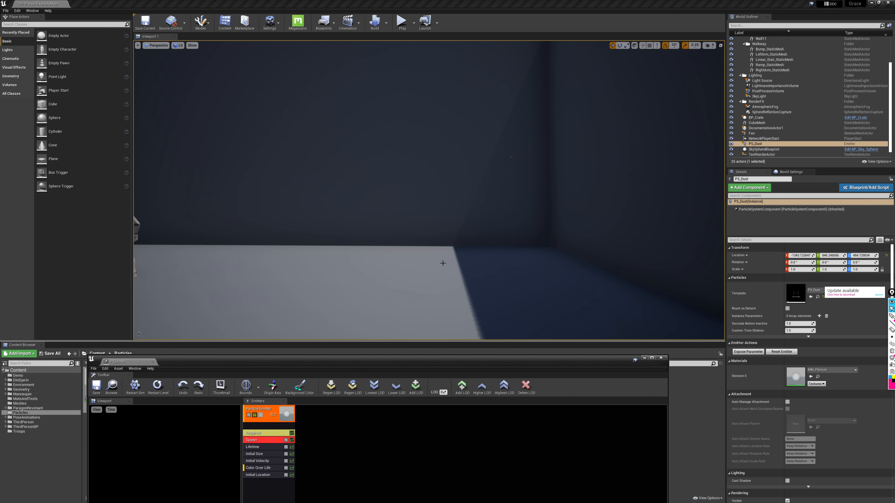
pyautogui.moveTo(443, 262); pyautogui.dragTo(435, 266, button='right')
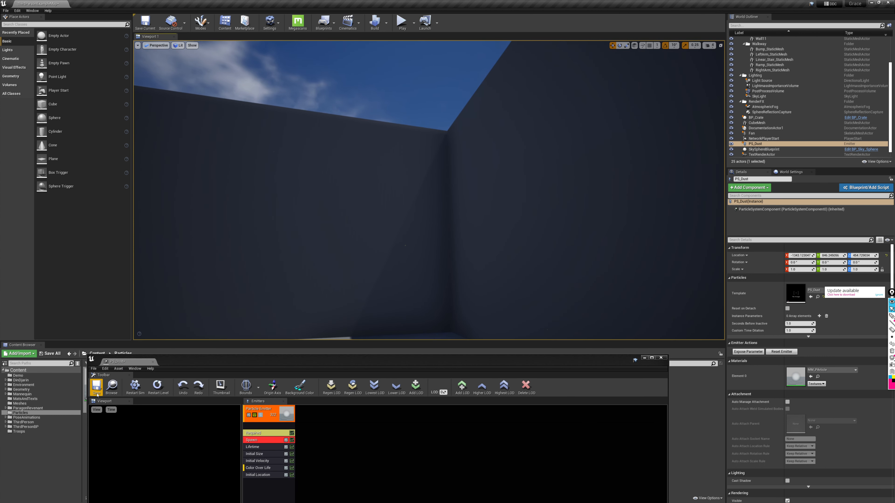
pyautogui.click(96, 387)
pyautogui.moveTo(282, 254); pyautogui.dragTo(272, 268, button='right')
pyautogui.moveTo(454, 184); pyautogui.dragTo(556, 180, button='right')
pyautogui.moveTo(432, 153)
pyautogui.mouseDown(button='right')
pyautogui.moveTo(432, 137)
pyautogui.moveTo(432, 153)
pyautogui.mouseUp(button='right')
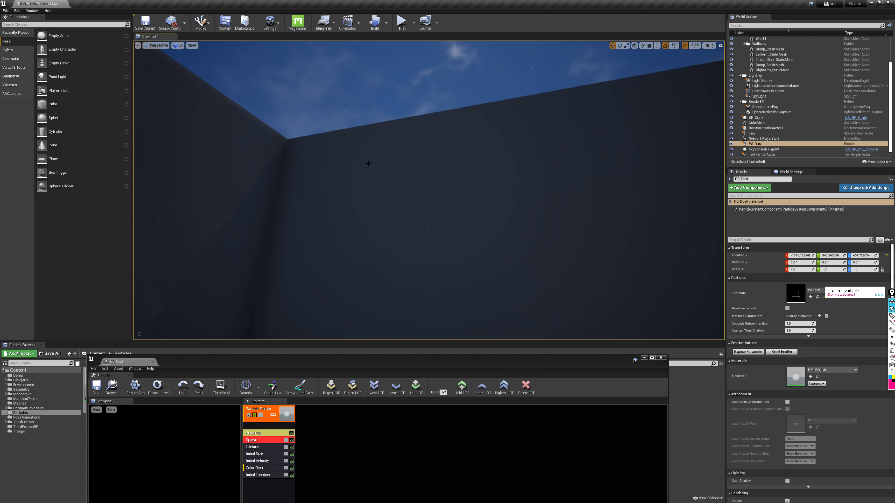
pyautogui.moveTo(439, 231)
pyautogui.mouseDown(button='right')
pyautogui.moveTo(440, 254)
pyautogui.moveTo(439, 240)
pyautogui.moveTo(428, 237)
pyautogui.mouseUp(button='right')
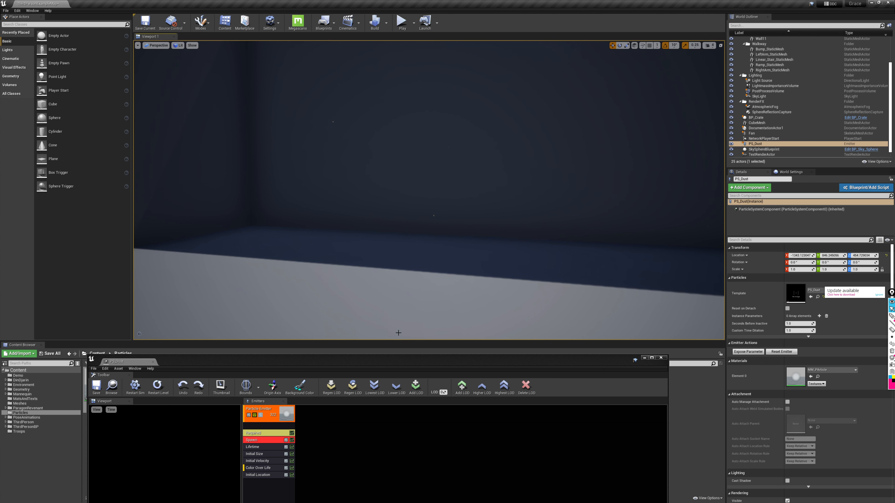
# - Set the X range of Initial Location's Start Location to Max 250 and Min -250
pyautogui.moveTo(310, 360); pyautogui.dragTo(444, 167)
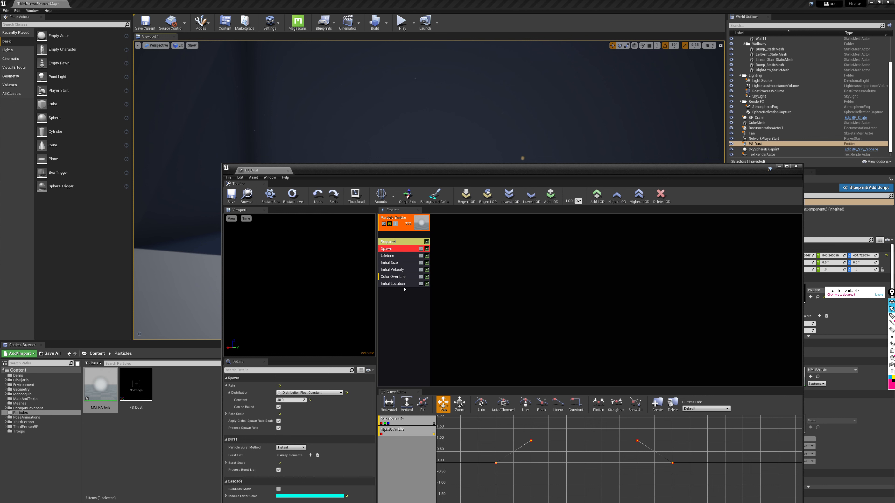
pyautogui.click(398, 283)
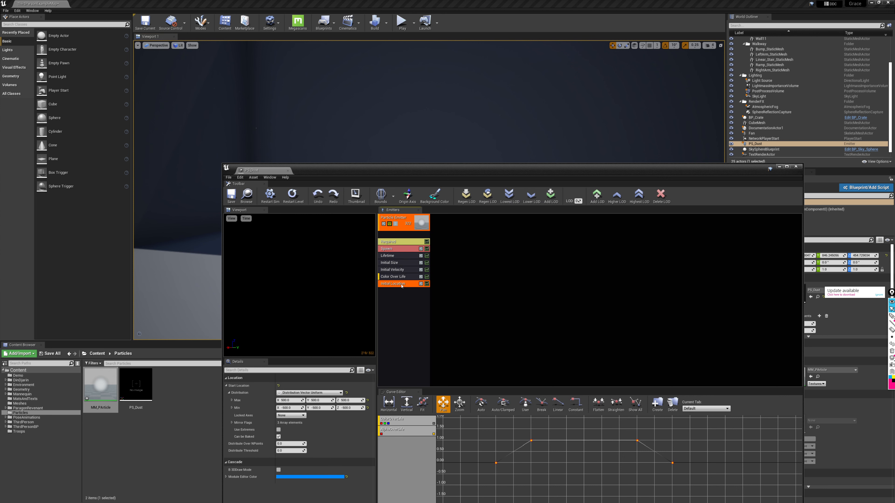
pyautogui.click(289, 400)
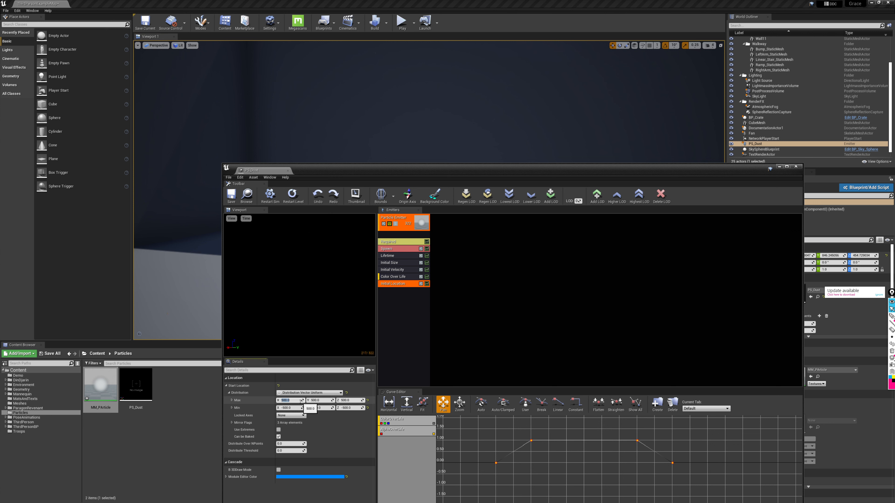
pyautogui.write('250')
pyautogui.click(298, 408)
pyautogui.moveTo(292, 408); pyautogui.dragTo(284, 410)
pyautogui.write('250')
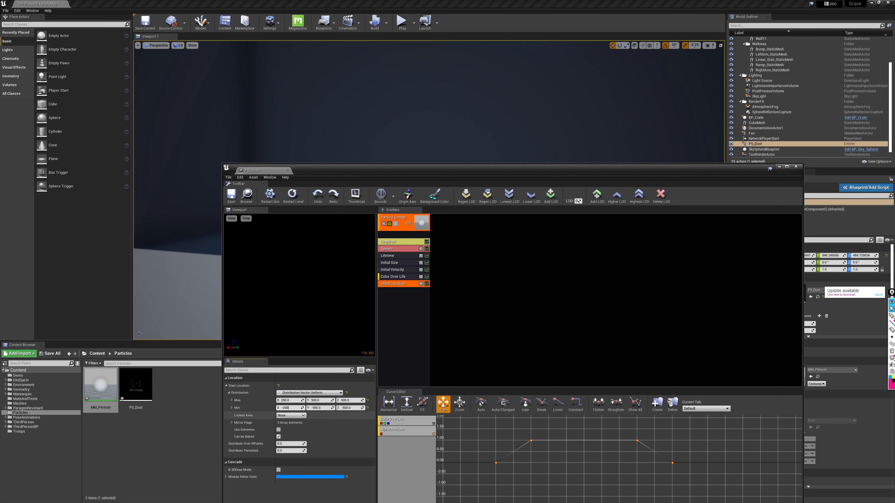
# - Set the Y range of Initial Location's Start Location to Max 250 and Min -250
pyautogui.click(322, 401)
pyautogui.write('250')
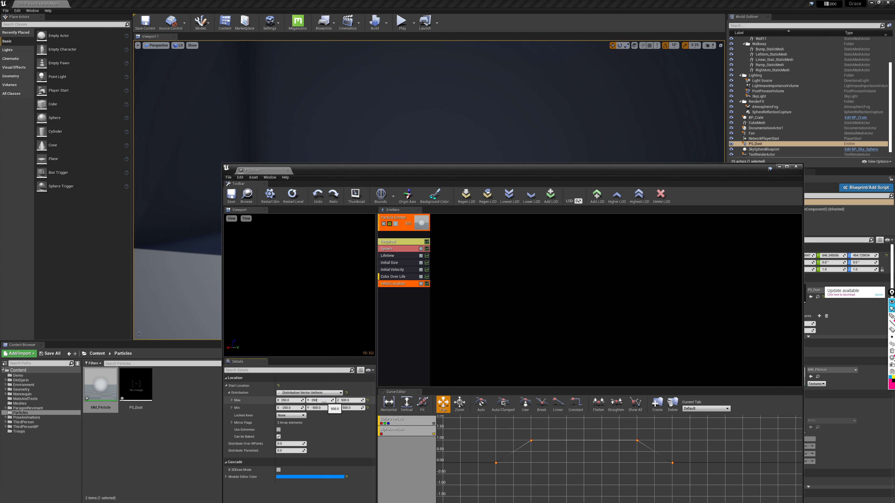
pyautogui.click(328, 408)
pyautogui.moveTo(321, 408); pyautogui.dragTo(314, 408)
pyautogui.write('250')
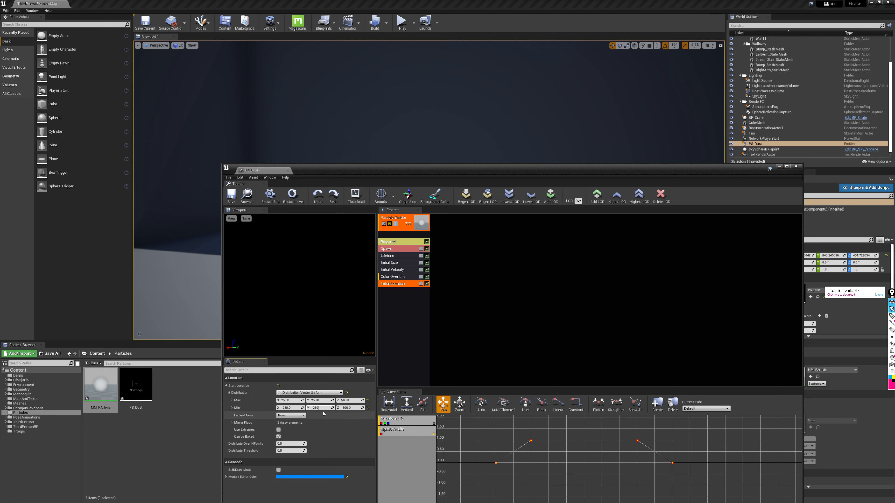
# - Set the Z range of Initial Location's Start Location to Max 250 and Min -250
pyautogui.click(353, 401)
pyautogui.write('250')
pyautogui.click(353, 408)
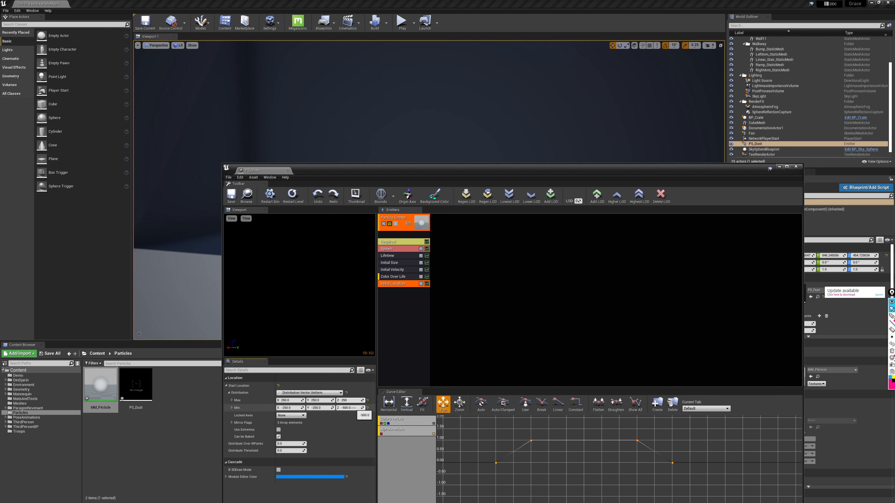
pyautogui.moveTo(352, 408); pyautogui.dragTo(343, 408)
pyautogui.write('250')
pyautogui.press('Return')
# - Save PS_Dust and view the more tightly grouped dust particles in the room
pyautogui.click(238, 201)
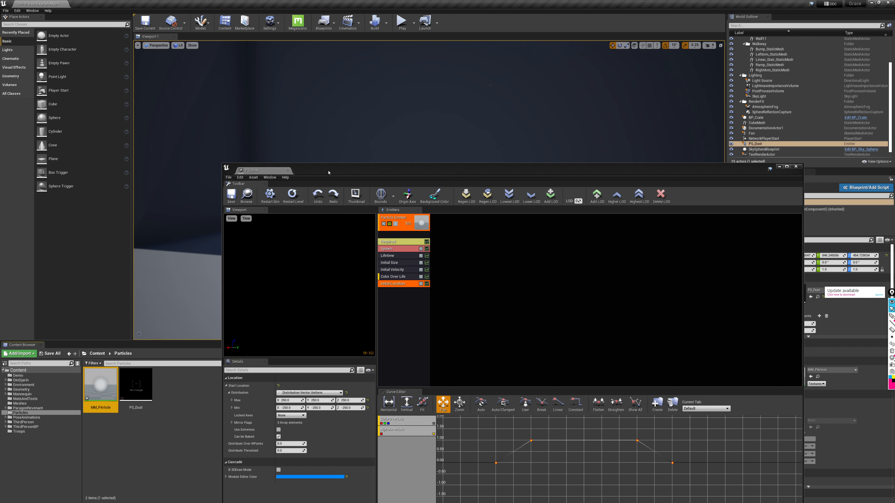
pyautogui.moveTo(317, 171); pyautogui.dragTo(272, 405)
pyautogui.moveTo(437, 233); pyautogui.dragTo(415, 237, button='right')
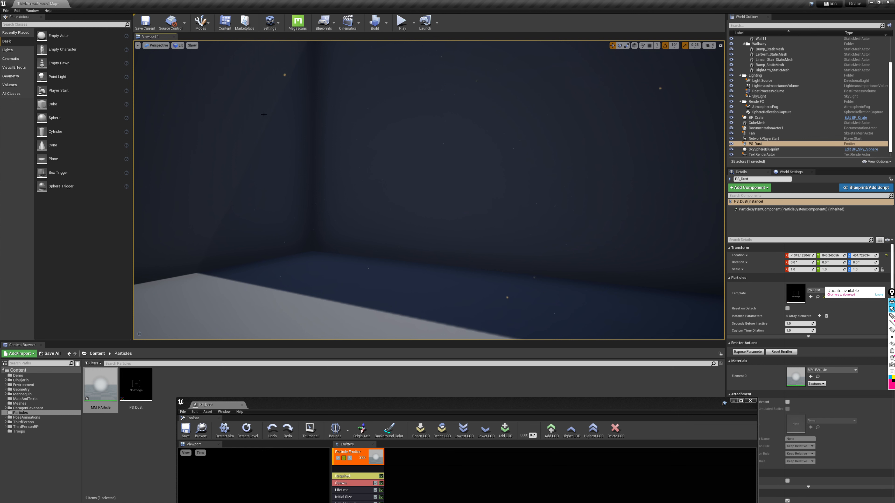
# - Add an Initial Rotation module to the dust particle emitter
pyautogui.moveTo(384, 402); pyautogui.dragTo(378, 90)
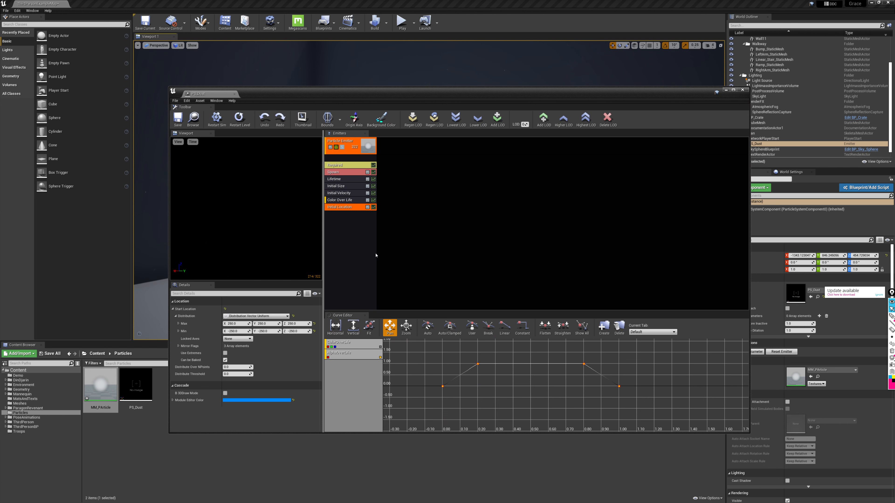
pyautogui.moveTo(424, 93); pyautogui.dragTo(414, 105)
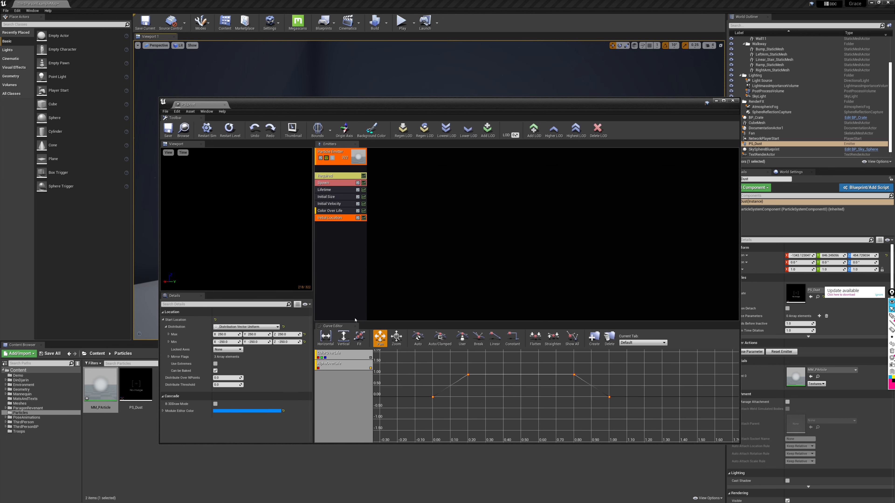
pyautogui.rightClick(323, 237)
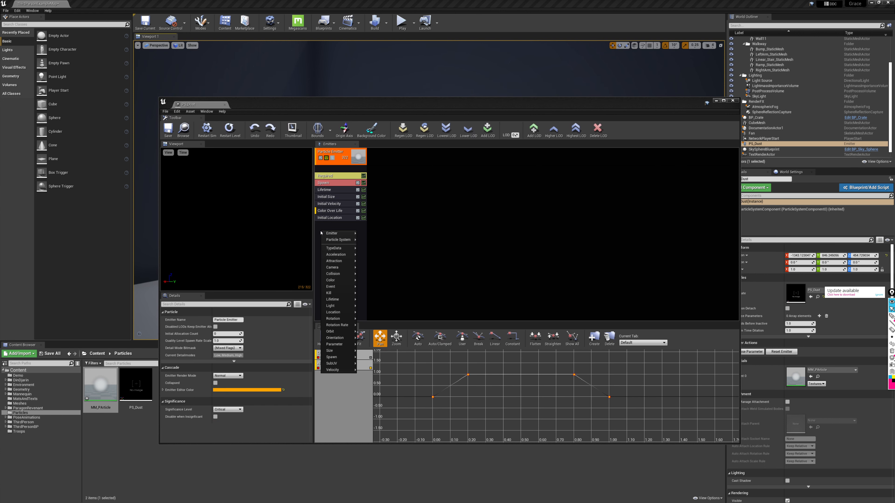
pyautogui.moveTo(334, 319)
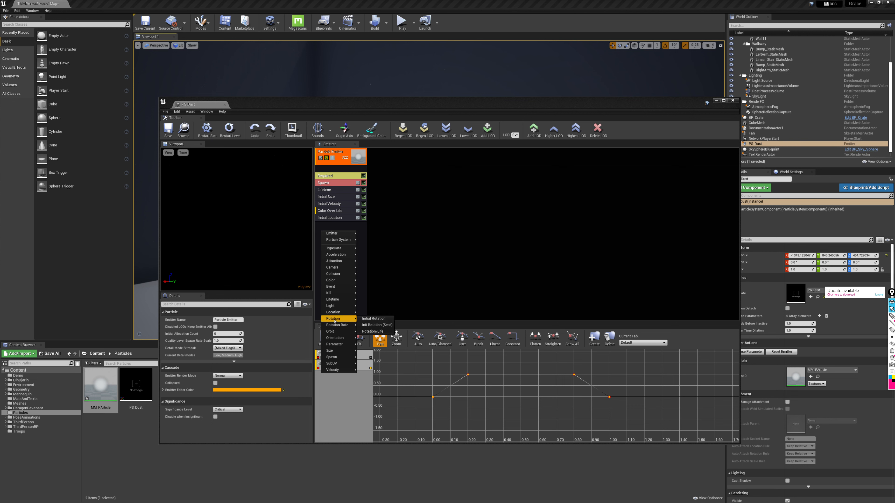
pyautogui.click(373, 319)
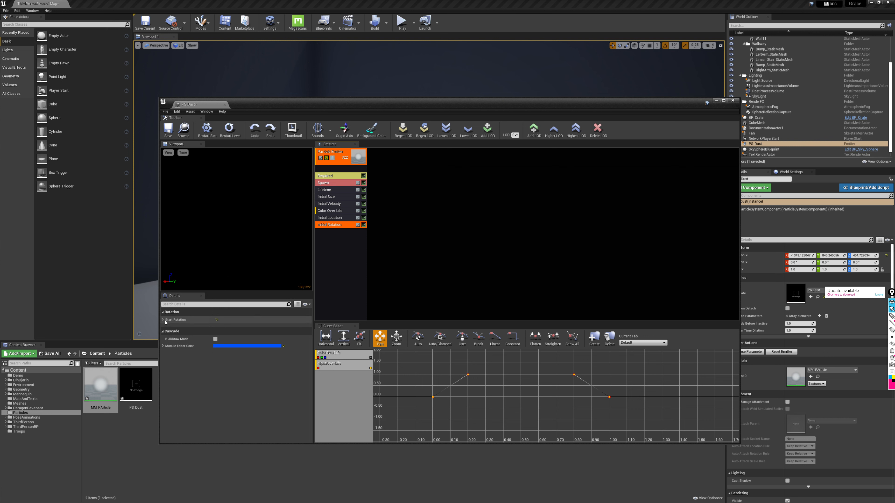
# - Set the Min of Initial Rotation's Start Rotation to -1.0, save PS_Dust and view the particles in the room
pyautogui.click(163, 320)
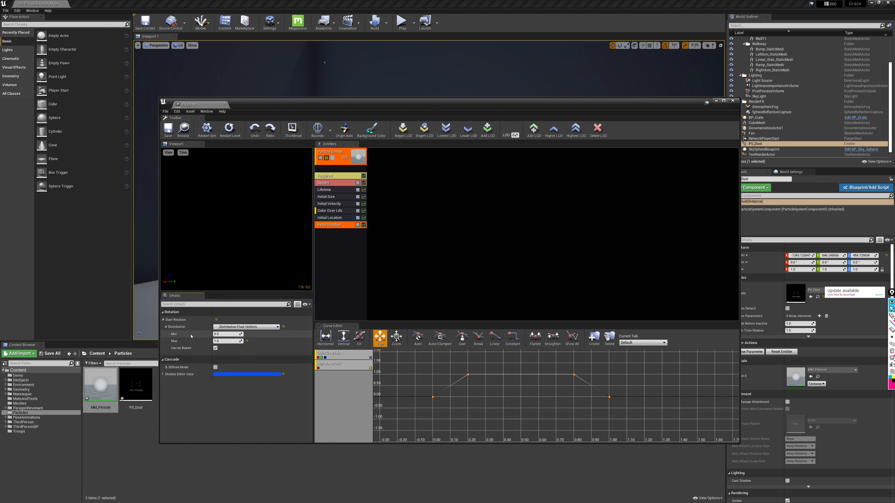
pyautogui.click(227, 334)
pyautogui.press('Return')
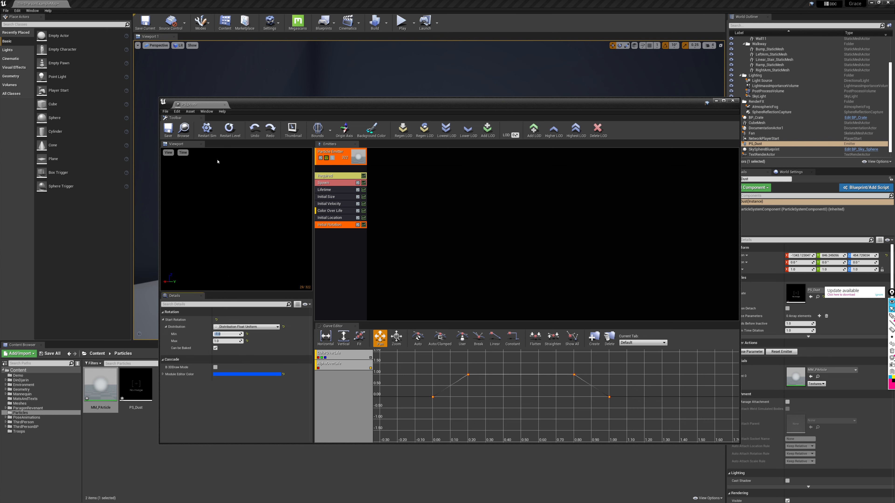
pyautogui.click(168, 129)
pyautogui.moveTo(495, 109); pyautogui.dragTo(459, 305)
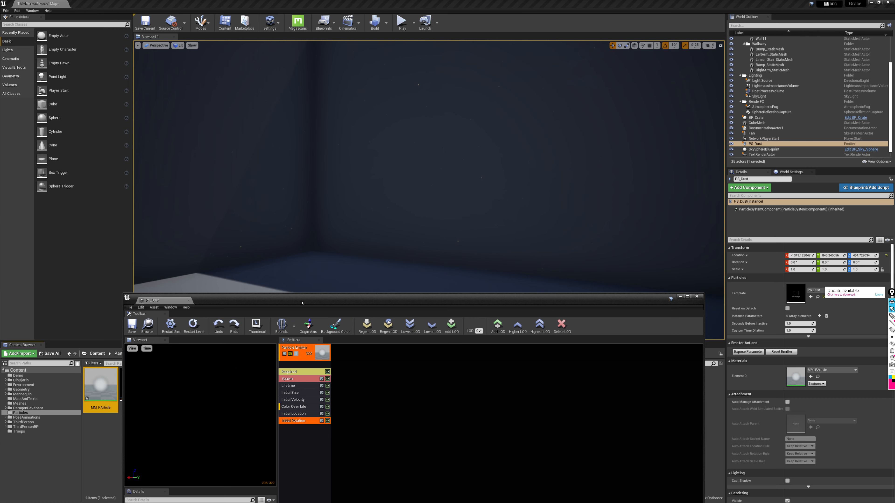
pyautogui.moveTo(301, 302); pyautogui.dragTo(397, 61)
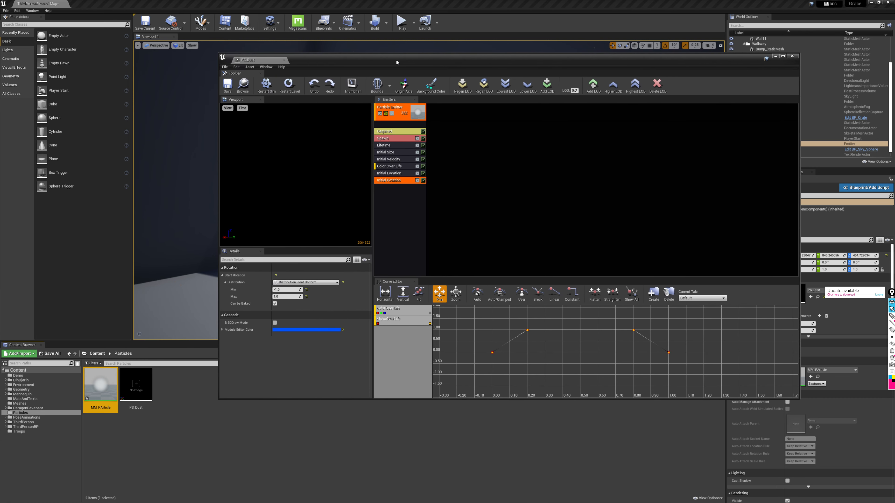
# - Open the MM_PArticle material and preview it on a plane
pyautogui.doubleClick(96, 388)
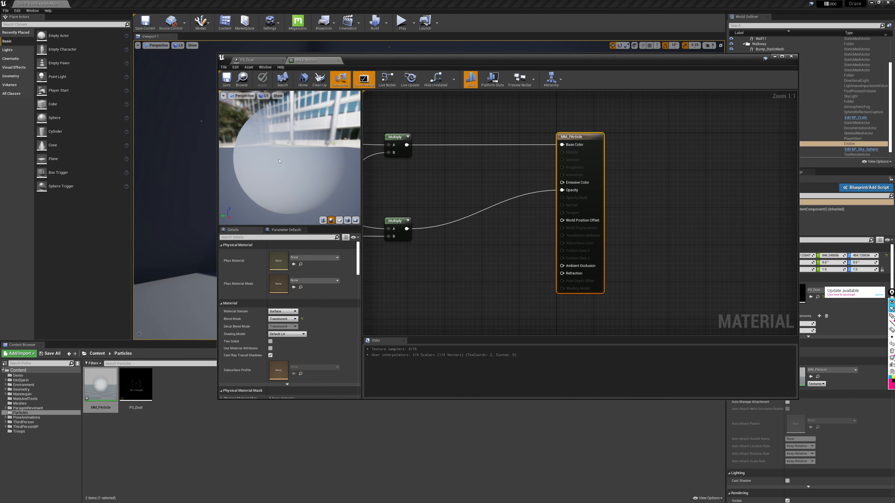
pyautogui.click(339, 220)
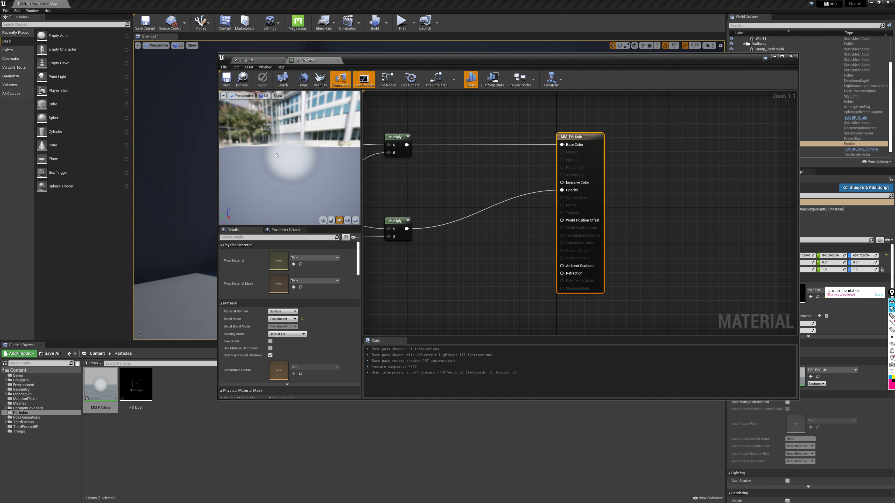
pyautogui.press('Home')
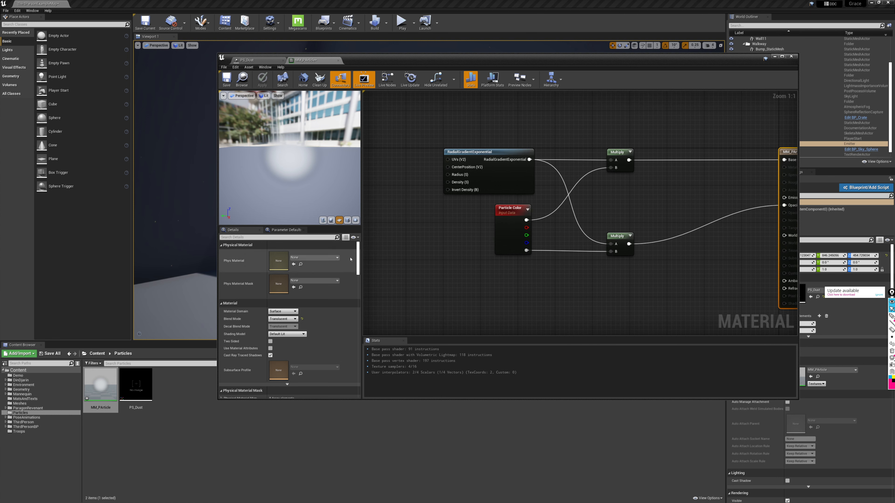
pyautogui.moveTo(502, 273); pyautogui.dragTo(692, 307, button='right')
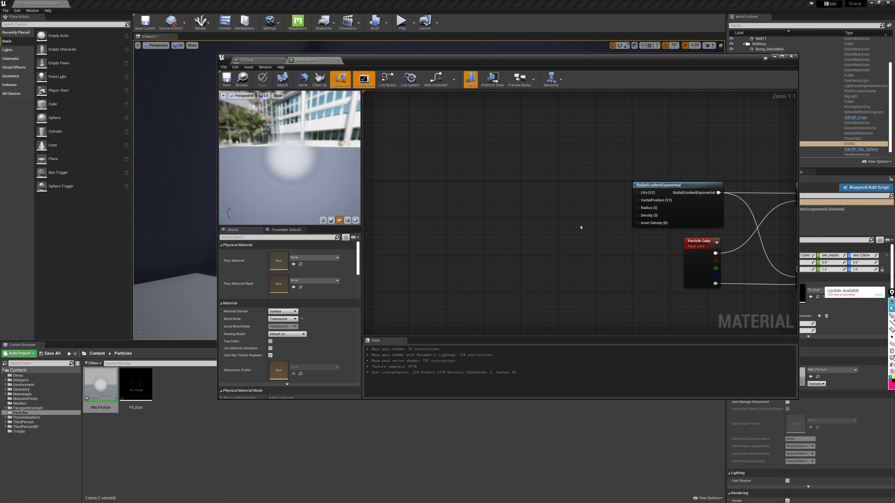
# - Add a scalar parameter to the material graph and connect it to the Radius input of RadialGradientExponential
pyautogui.click(642, 187)
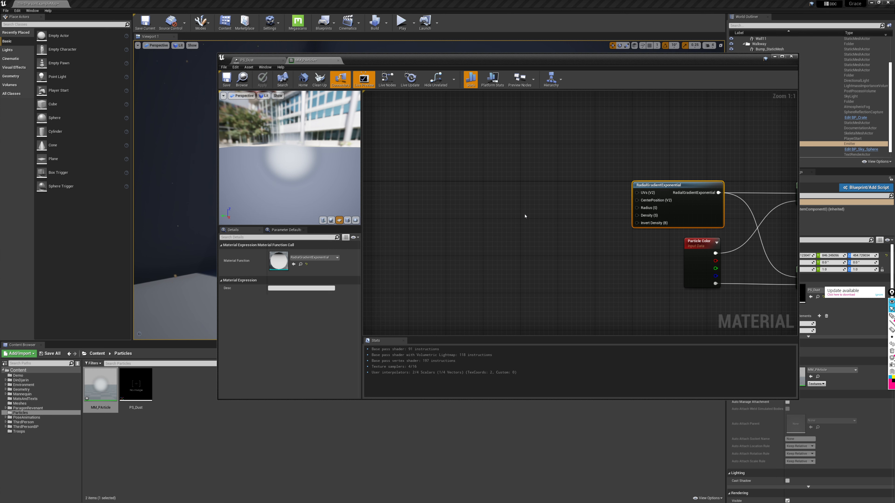
pyautogui.click(579, 200)
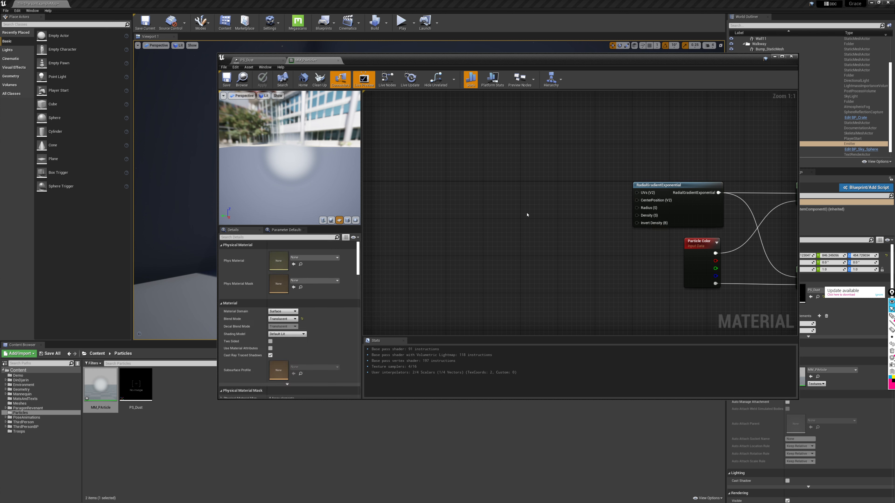
pyautogui.press('s')
pyautogui.click(554, 205)
pyautogui.moveTo(579, 219); pyautogui.dragTo(649, 213)
pyautogui.moveTo(648, 214); pyautogui.dragTo(644, 217)
pyautogui.moveTo(579, 218); pyautogui.dragTo(633, 213)
pyautogui.click(567, 211)
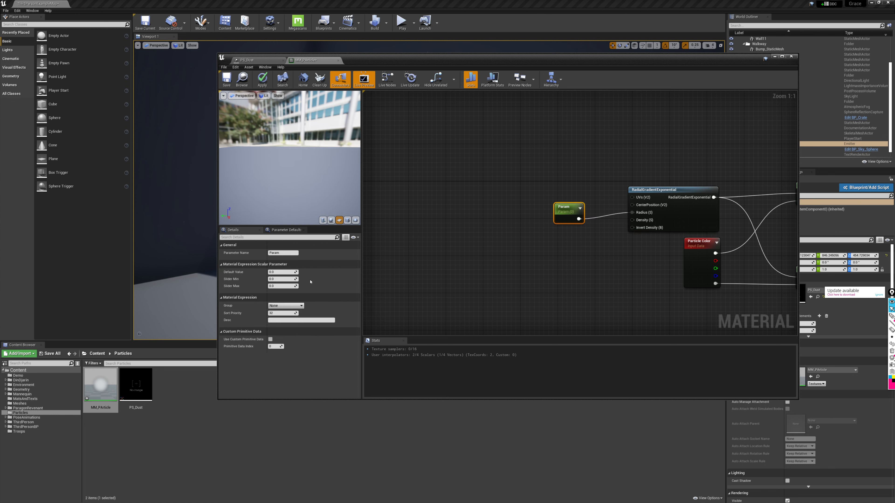
# - Set the Radius parameter's default value to 0.1 and apply the material changes
pyautogui.click(275, 272)
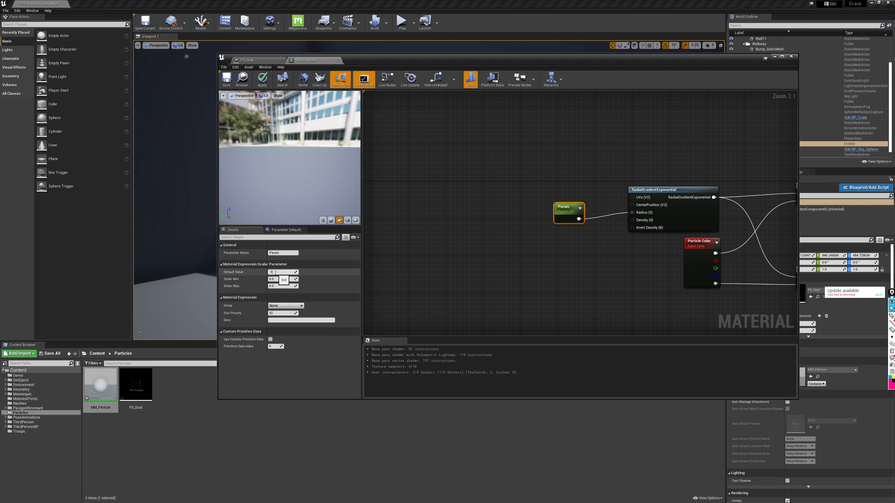
pyautogui.write('.1')
pyautogui.press('Return')
pyautogui.click(263, 79)
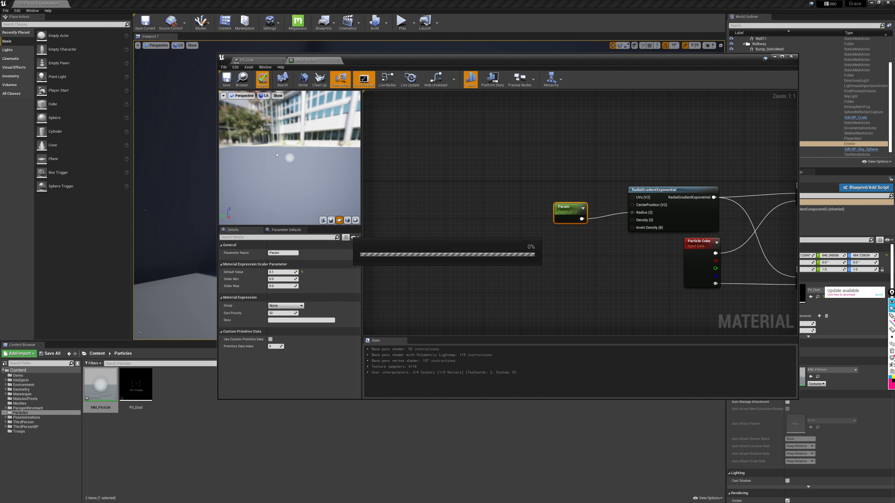
# - In PS_Dust, set Initial Size's Start Size constant to 10 on X, Y and Z and save the particle system
pyautogui.click(261, 60)
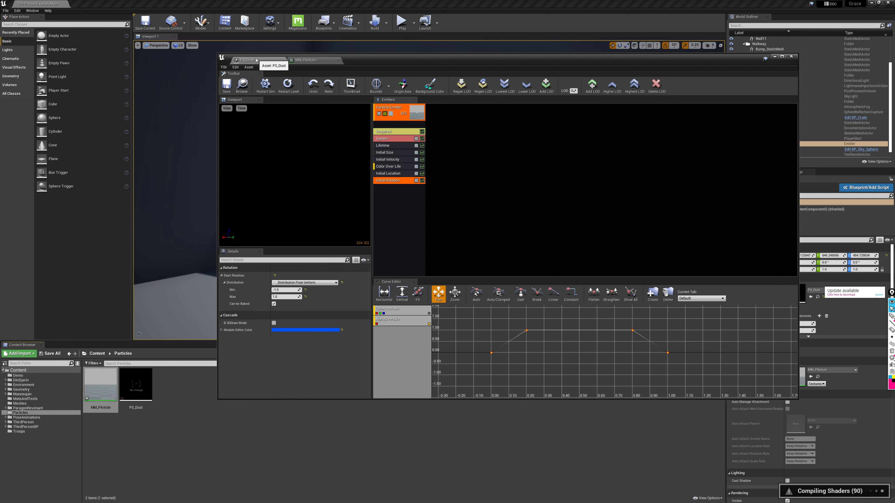
pyautogui.click(391, 152)
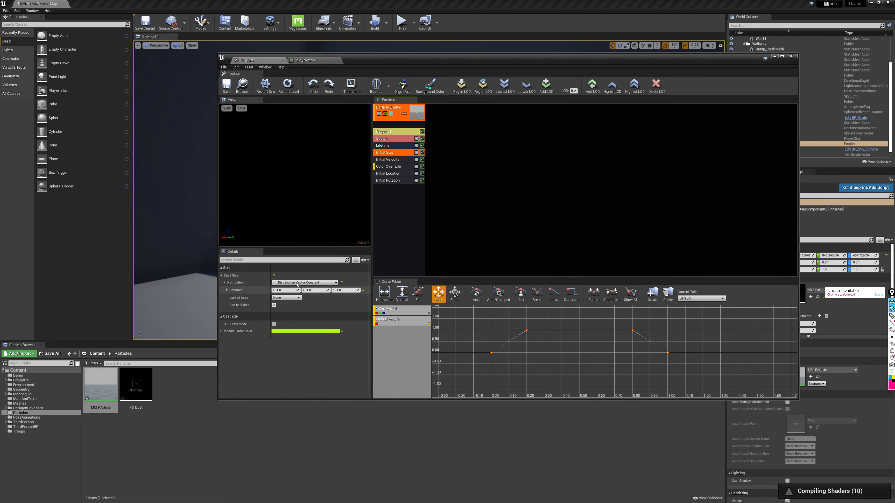
pyautogui.click(286, 290)
pyautogui.write('10')
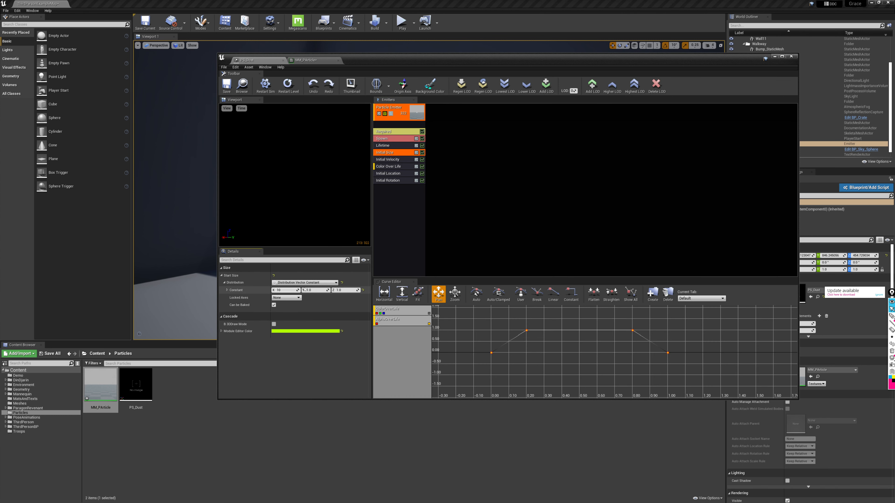
pyautogui.press('Tab')
pyautogui.write('10')
pyautogui.press('Return')
pyautogui.click(345, 290)
pyautogui.write('10')
pyautogui.press('Return')
pyautogui.click(227, 88)
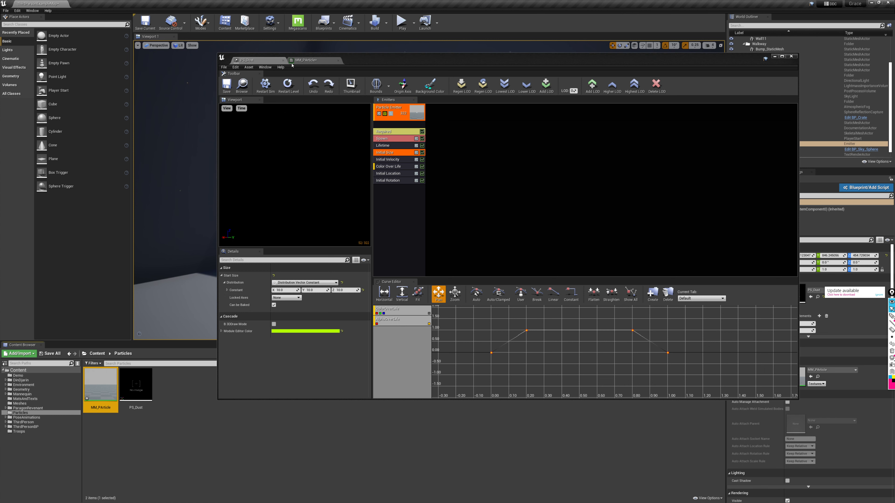
# - Save the MM_PArticle material and inspect the gradient on its preview plane
pyautogui.click(305, 60)
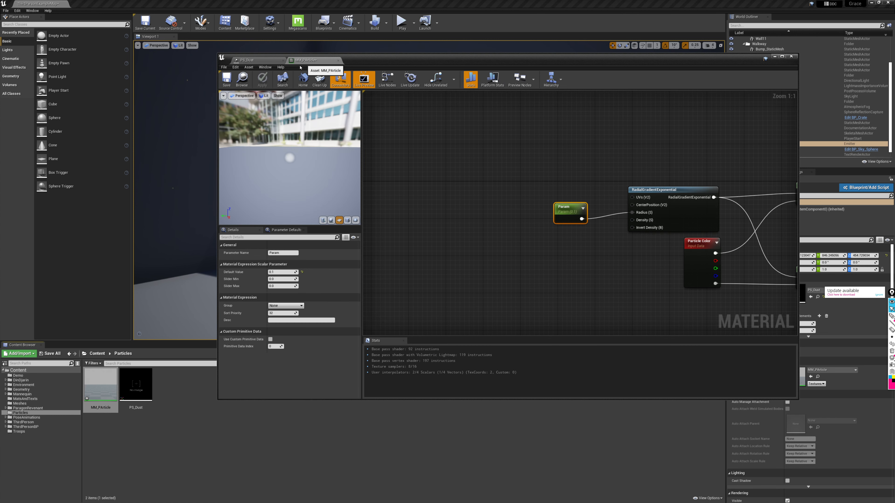
pyautogui.click(227, 80)
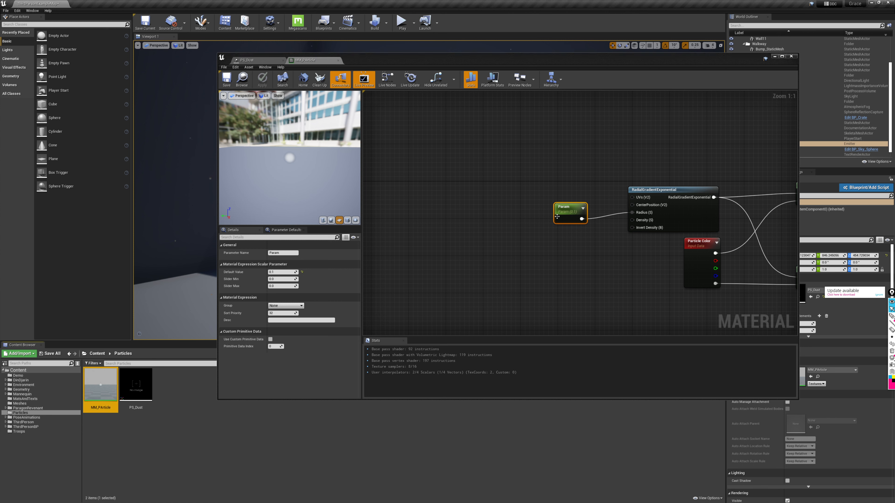
pyautogui.moveTo(285, 109); pyautogui.dragTo(286, 132)
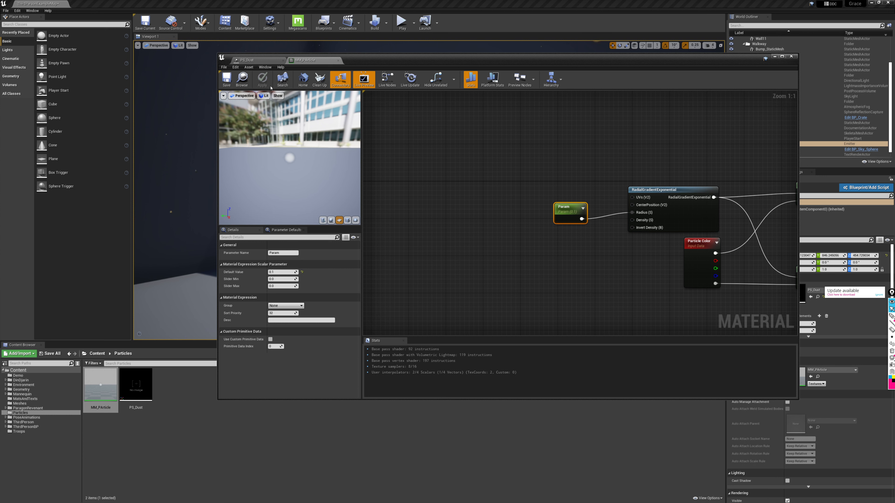
# - Show the material preview in Brush Wireframe mode to examine the plane's geometry
pyautogui.click(268, 97)
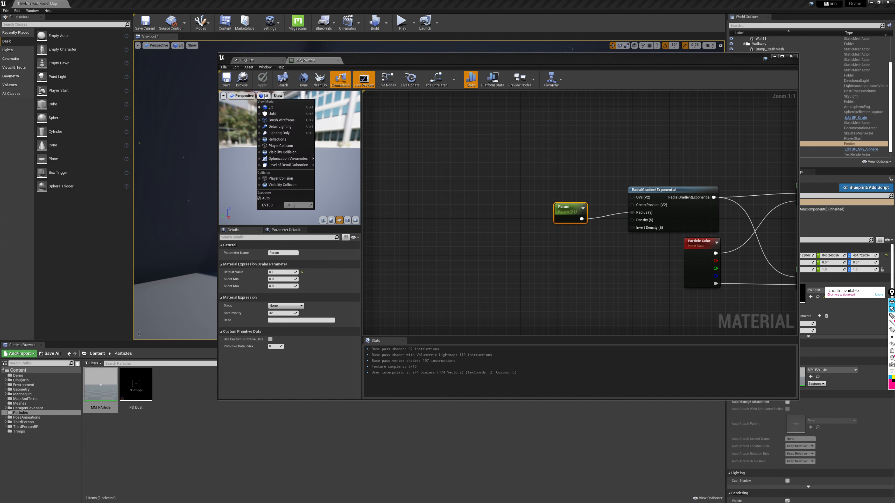
pyautogui.click(282, 120)
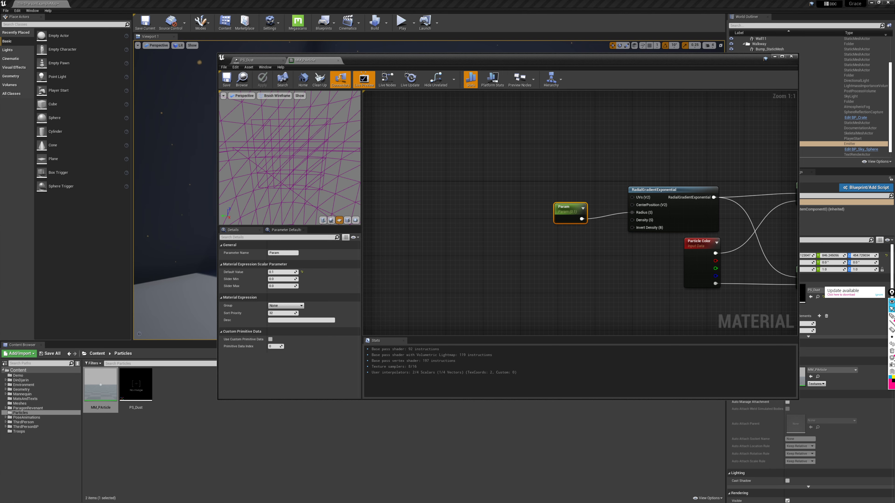
pyautogui.moveTo(281, 119); pyautogui.dragTo(288, 176)
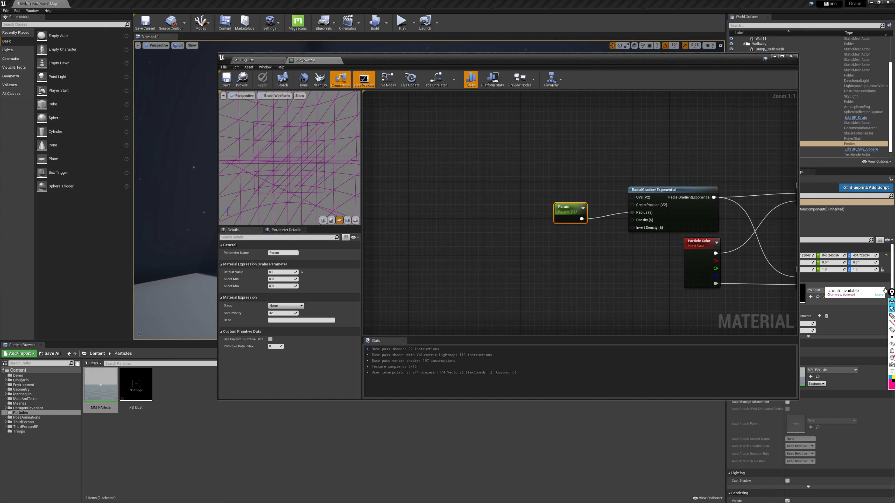
# - Mark the plane's edge and center over the wireframe preview with the drawing overlay, and clear the marks
pyautogui.moveTo(892, 292); pyautogui.dragTo(483, 187)
pyautogui.click(484, 212)
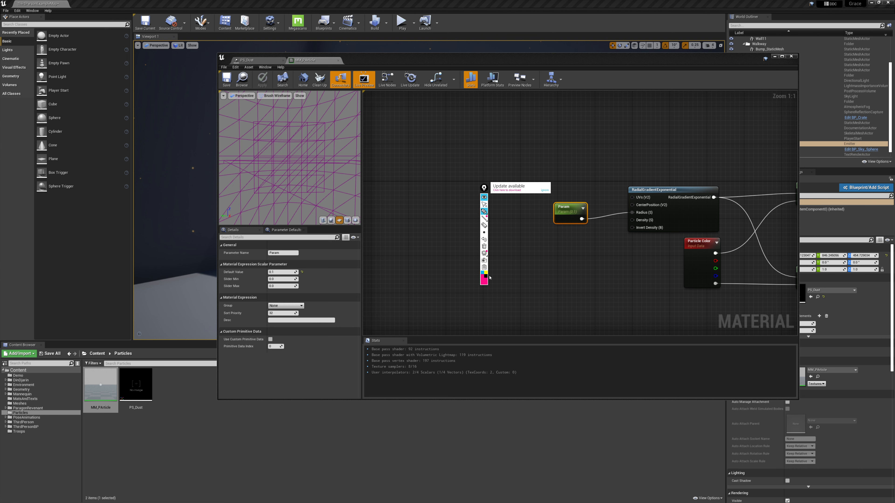
pyautogui.click(483, 273)
pyautogui.moveTo(256, 183)
pyautogui.mouseDown()
pyautogui.moveTo(251, 195)
pyautogui.moveTo(322, 192)
pyautogui.moveTo(327, 128)
pyautogui.moveTo(256, 123)
pyautogui.mouseUp()
pyautogui.moveTo(287, 157); pyautogui.dragTo(291, 157)
pyautogui.click(484, 240)
pyautogui.moveTo(261, 133); pyautogui.dragTo(268, 131)
pyautogui.moveTo(262, 146)
pyautogui.mouseDown()
pyautogui.moveTo(268, 182)
pyautogui.moveTo(322, 171)
pyautogui.moveTo(310, 133)
pyautogui.moveTo(282, 130)
pyautogui.mouseUp()
pyautogui.click(484, 246)
pyautogui.click(484, 205)
# - Return the material preview to Lit mode and dismiss the drawing overlay's update notice
pyautogui.click(276, 96)
pyautogui.click(282, 107)
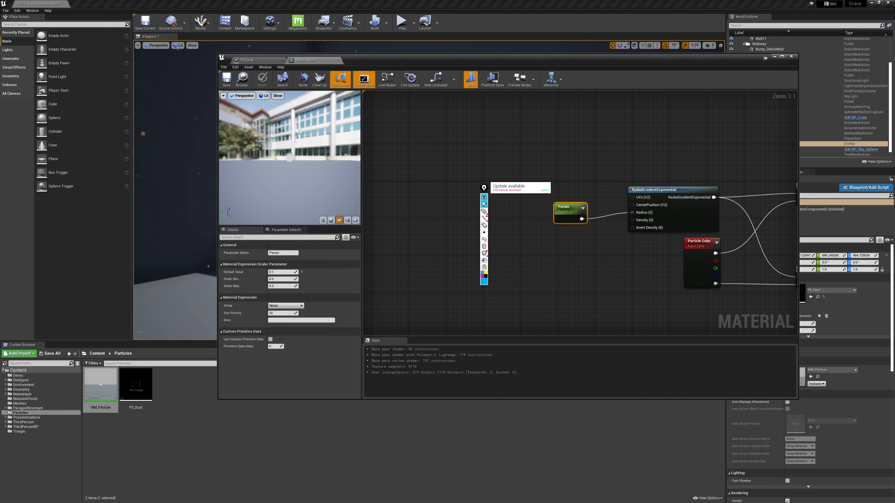
pyautogui.moveTo(317, 155); pyautogui.dragTo(344, 174)
pyautogui.moveTo(571, 219); pyautogui.dragTo(579, 216)
pyautogui.click(544, 190)
pyautogui.moveTo(483, 187)
pyautogui.mouseDown()
pyautogui.moveTo(392, 189)
pyautogui.moveTo(372, 226)
pyautogui.mouseUp()
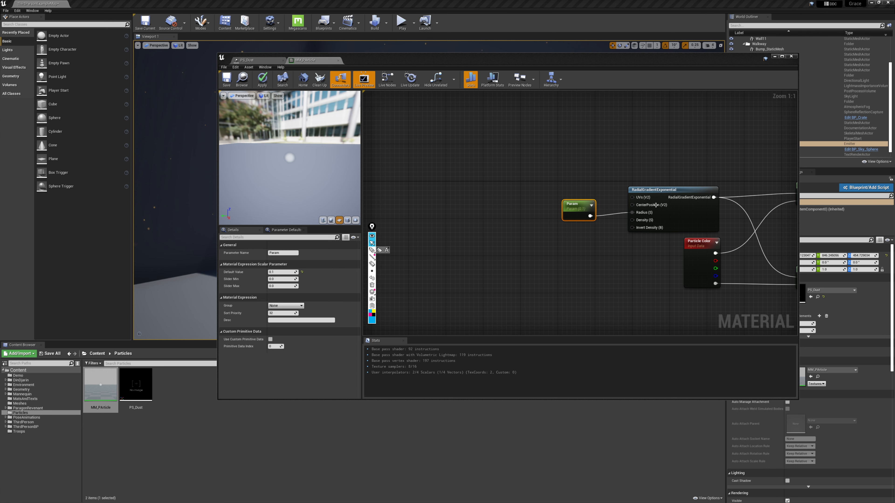
# - Move the Radius parameter node down and connect a new two-component constant vector to the gradient's CenterPosition
pyautogui.moveTo(577, 212); pyautogui.dragTo(566, 258)
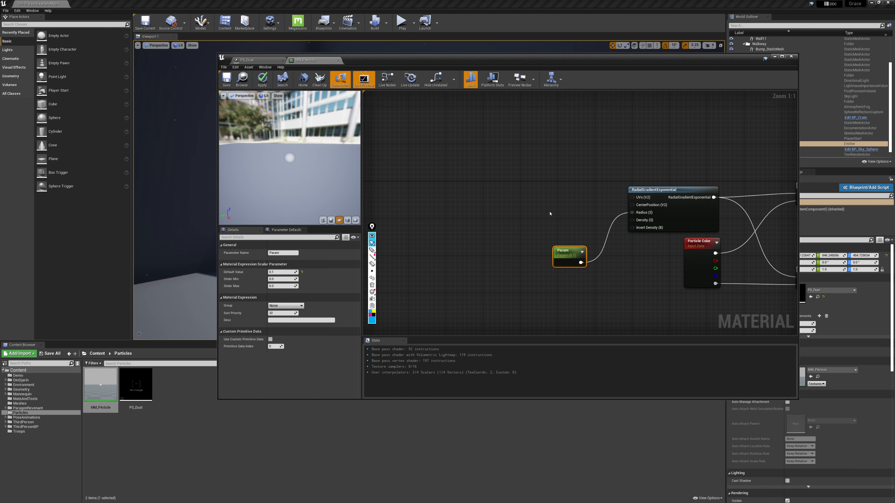
pyautogui.click(549, 203)
pyautogui.moveTo(562, 212)
pyautogui.mouseDown()
pyautogui.moveTo(613, 226)
pyautogui.moveTo(632, 207)
pyautogui.moveTo(564, 199)
pyautogui.mouseUp()
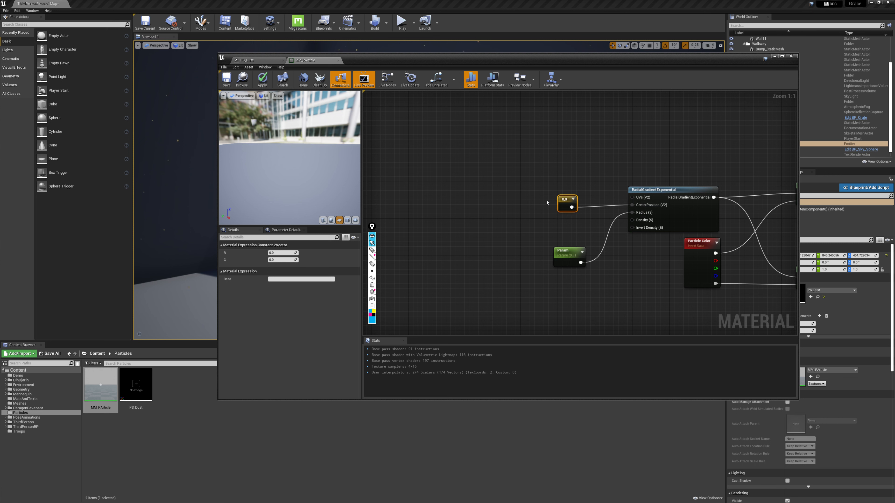
# - Set both components of the CenterPosition vector to 0.5
pyautogui.click(279, 253)
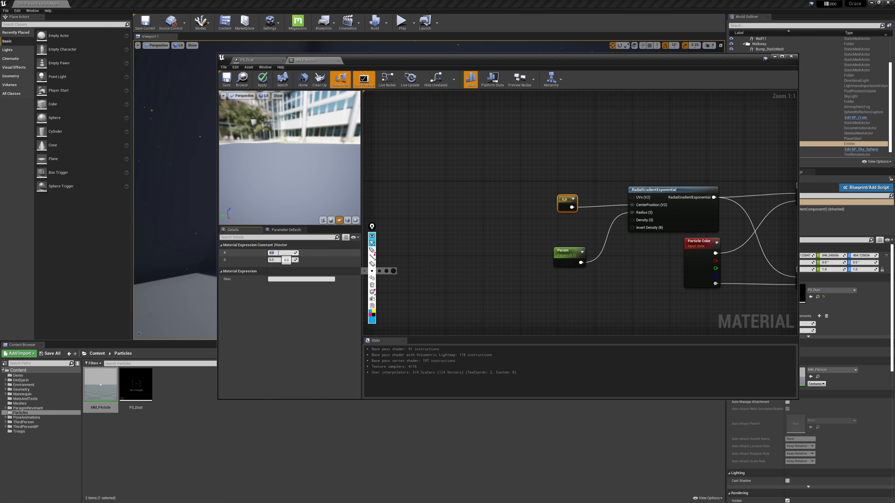
pyautogui.write('.5')
pyautogui.click(280, 260)
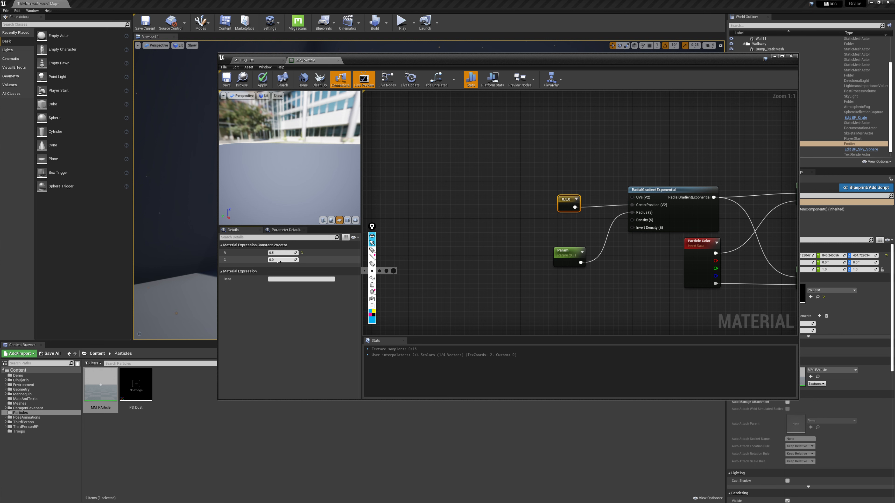
pyautogui.write('.5')
pyautogui.press('Return')
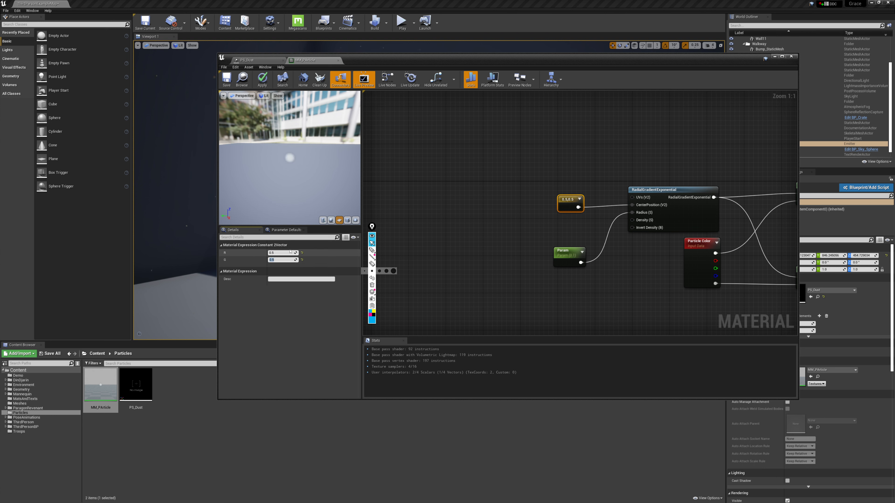
# - Change both components of the CenterPosition vector to 0.1 and inspect the gradient's placement on the preview plane
pyautogui.click(285, 253)
pyautogui.press('Tab')
pyautogui.write('.1')
pyautogui.press('Return')
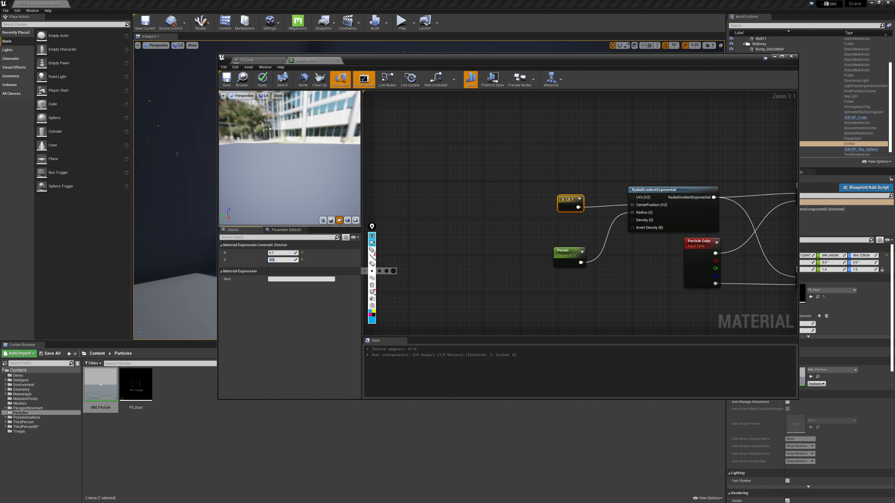
pyautogui.moveTo(270, 129); pyautogui.dragTo(271, 106)
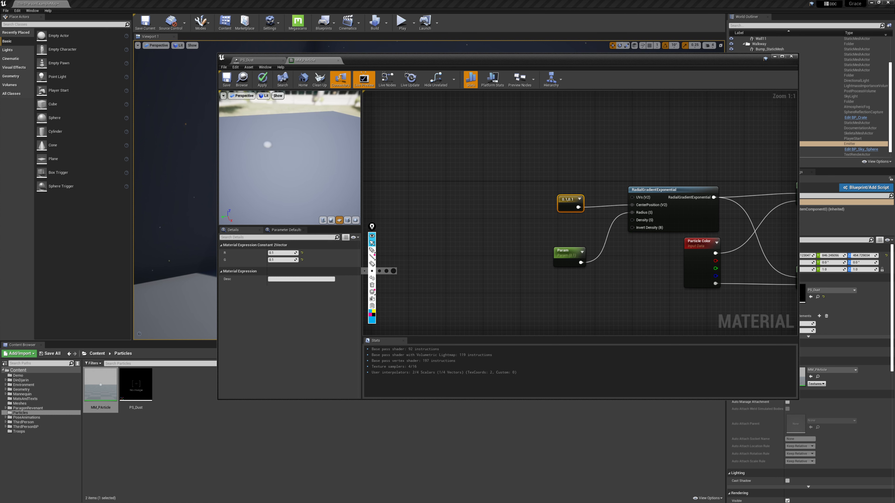
# - Compare the gradient's position with the plane's geometry in Brush Wireframe mode, and return the preview to Lit
pyautogui.click(265, 96)
pyautogui.click(282, 121)
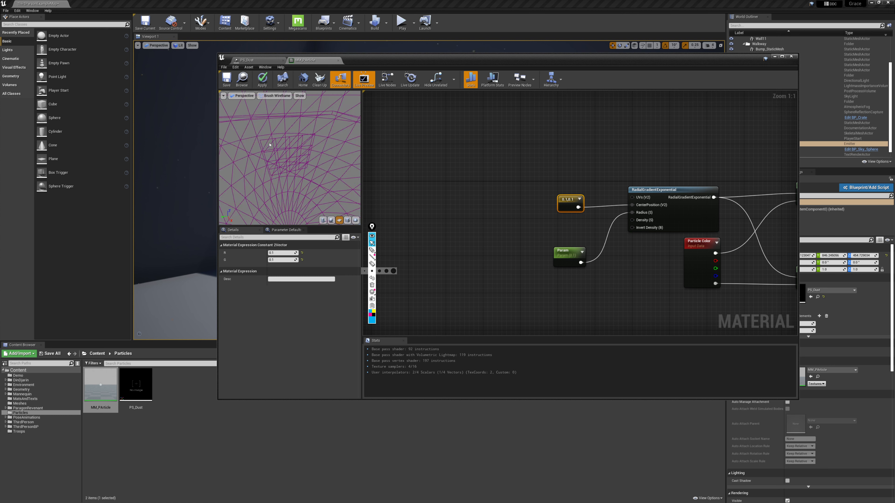
pyautogui.click(277, 95)
pyautogui.click(303, 106)
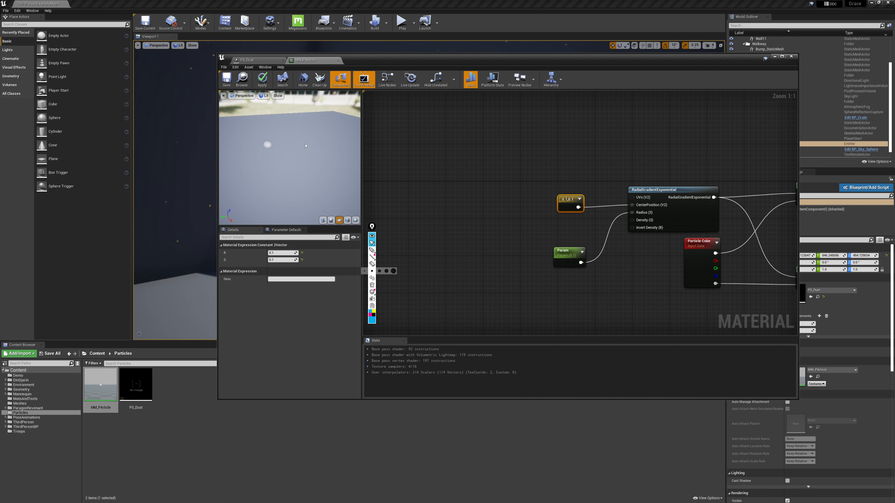
# - Apply the MM_PArticle material changes and return to the PS_Dust particle system, checking the dust particles in the level
pyautogui.click(262, 79)
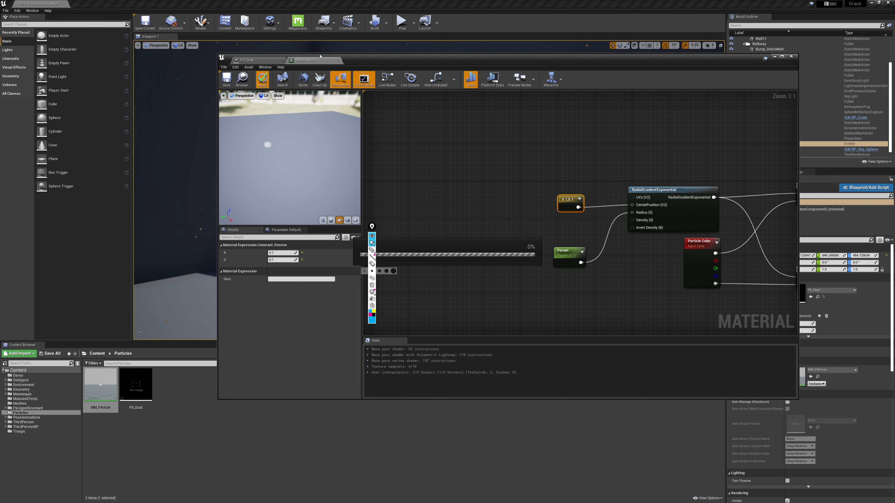
pyautogui.click(265, 60)
pyautogui.moveTo(380, 62); pyautogui.dragTo(351, 336)
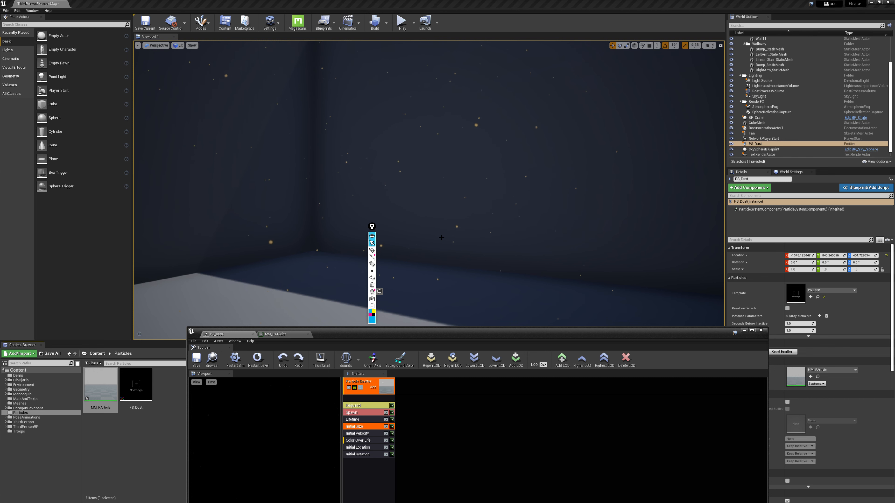
pyautogui.moveTo(491, 333); pyautogui.dragTo(511, 96)
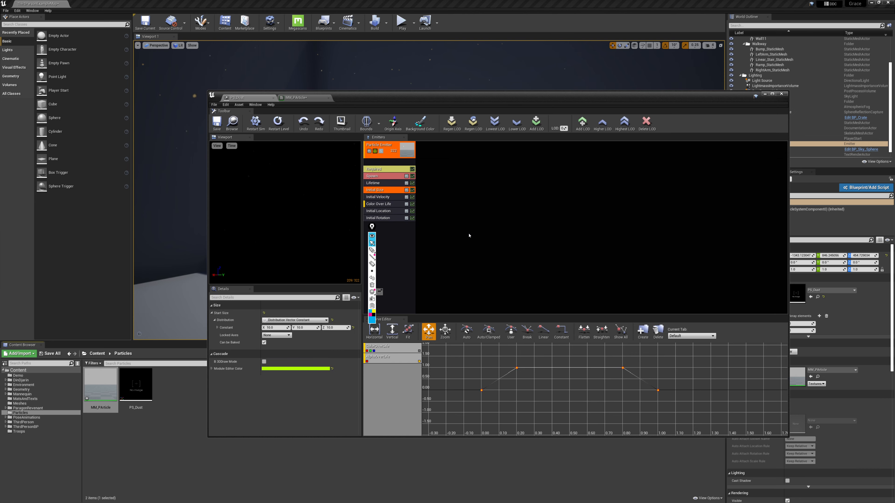
pyautogui.moveTo(370, 227)
pyautogui.mouseDown()
pyautogui.moveTo(165, 343)
pyautogui.moveTo(18, 227)
pyautogui.mouseUp()
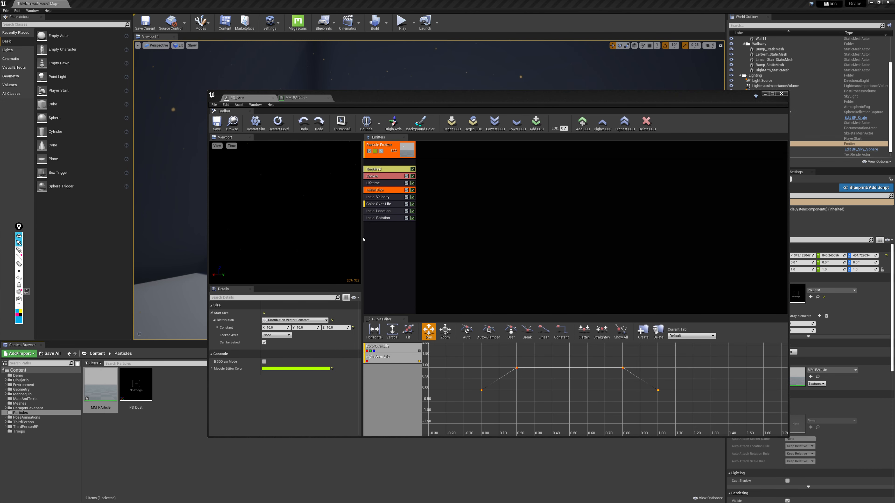
# - Add an Initial Rotation Rate module to the PS_Dust particle emitter
pyautogui.click(379, 218)
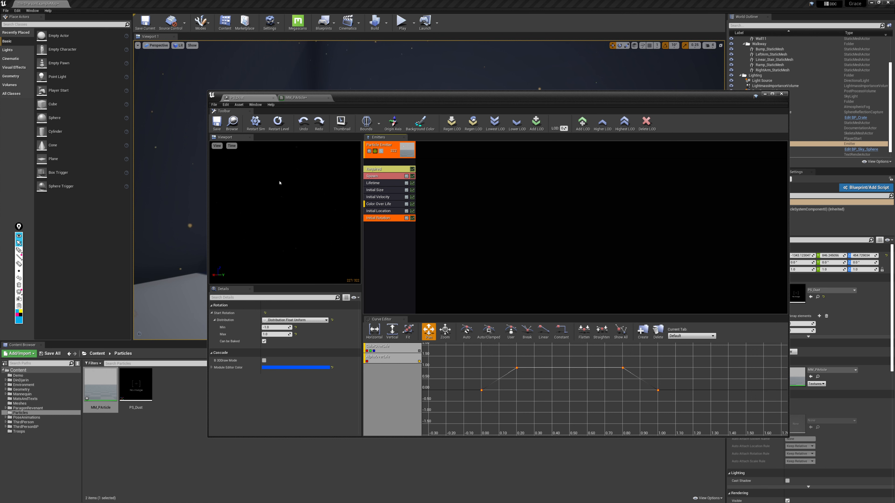
pyautogui.rightClick(377, 242)
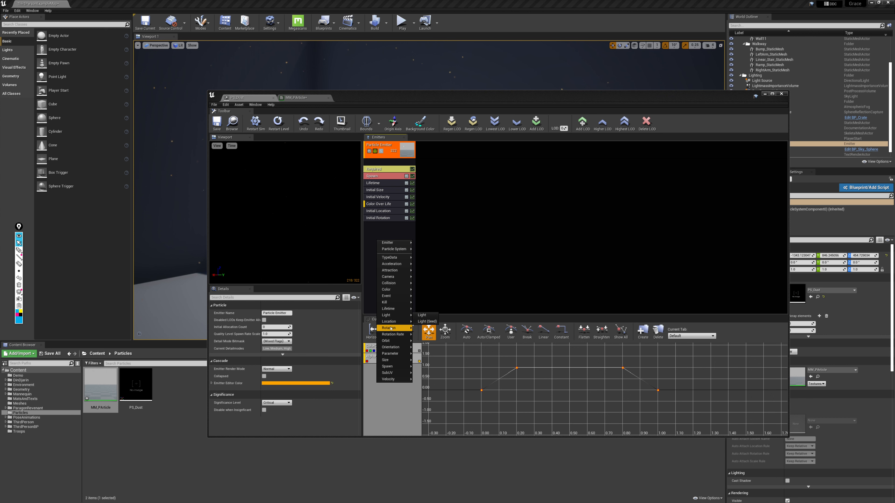
pyautogui.moveTo(391, 328)
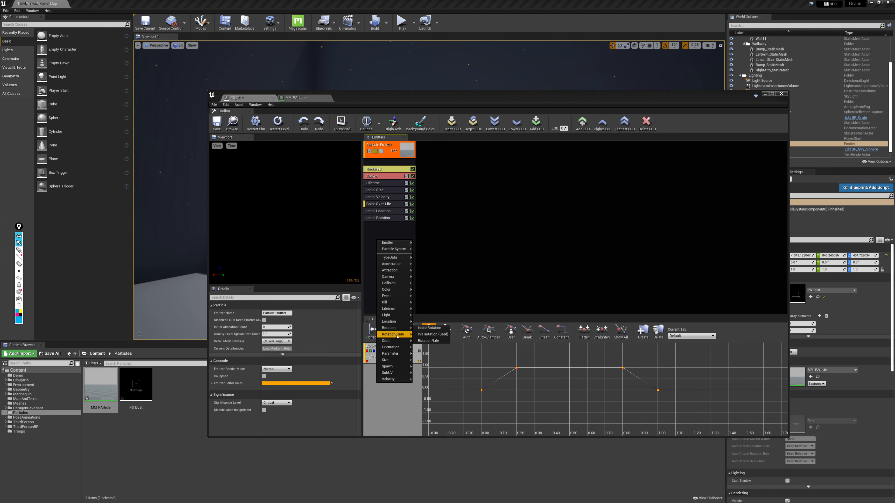
pyautogui.click(427, 335)
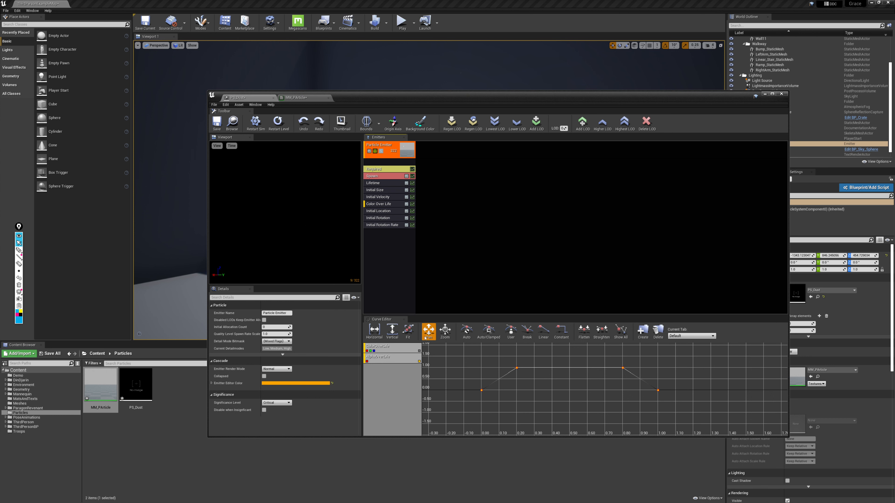
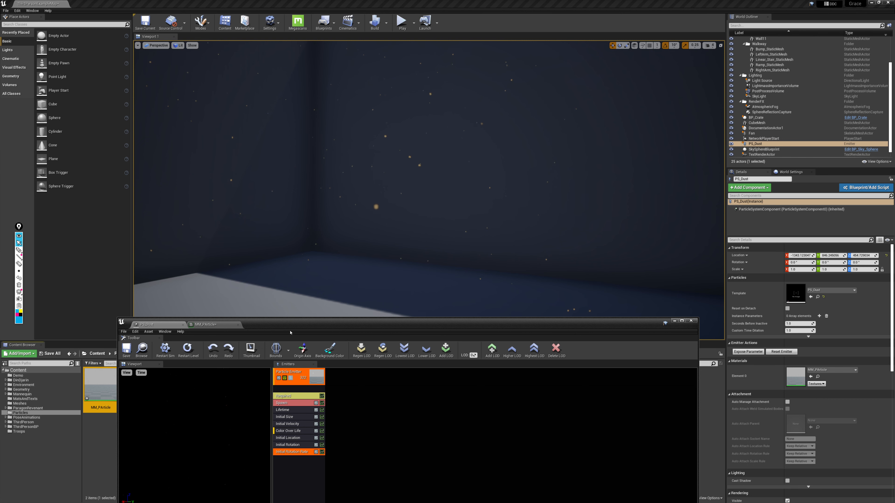
# - Set the Start Rotation Rate's uniform distribution to Min -0.25 and Max 0.25, and save PS_Dust
pyautogui.moveTo(312, 321); pyautogui.dragTo(328, 178)
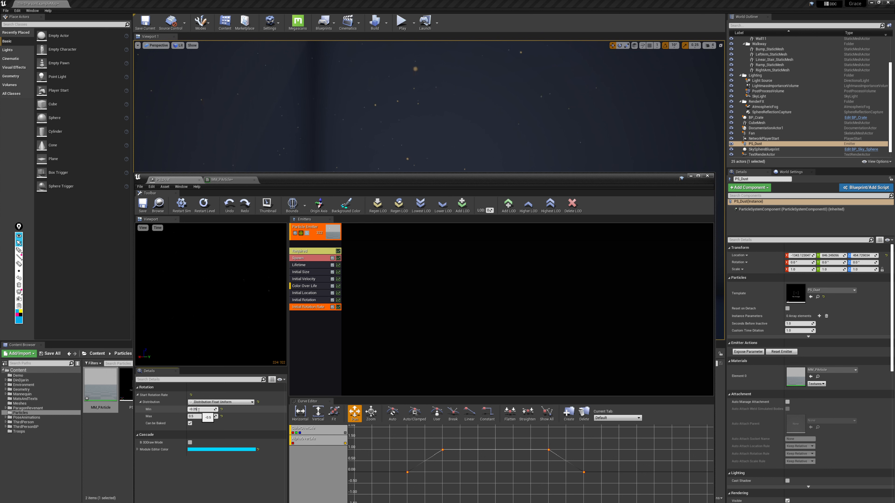
pyautogui.press('Return')
pyautogui.write('5')
pyautogui.press('Return')
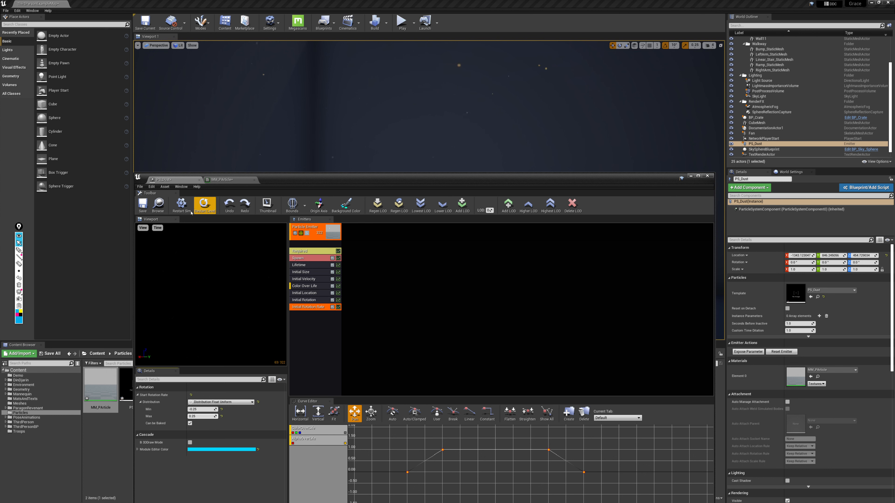
pyautogui.click(142, 204)
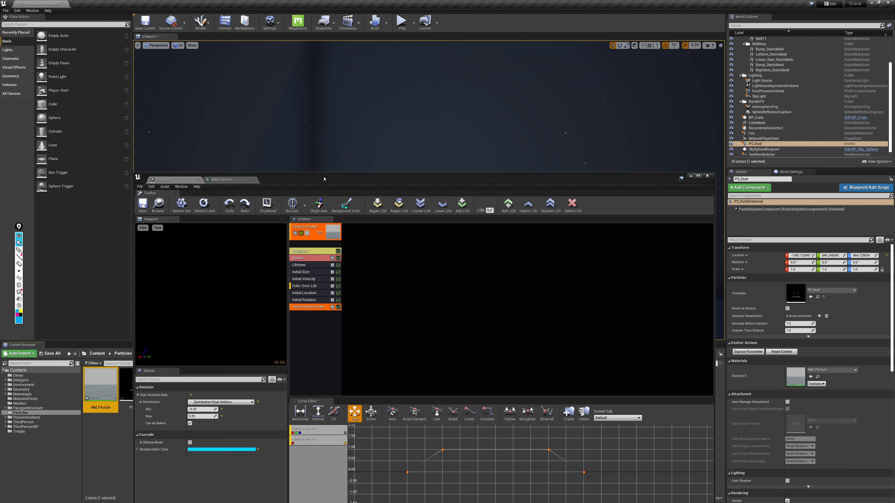
# - Inspect the dust particles in the level viewport using the Quad Overdraw optimization view mode
pyautogui.moveTo(324, 178); pyautogui.dragTo(295, 364)
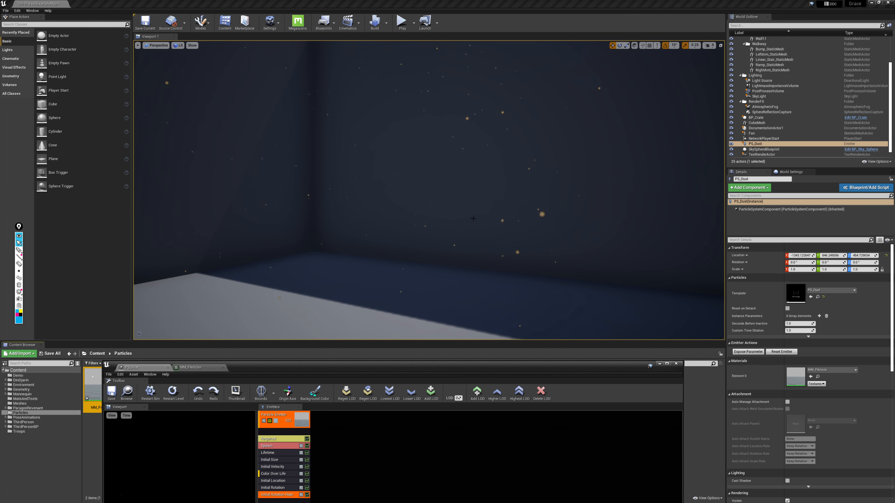
pyautogui.moveTo(523, 195); pyautogui.dragTo(504, 188, button='right')
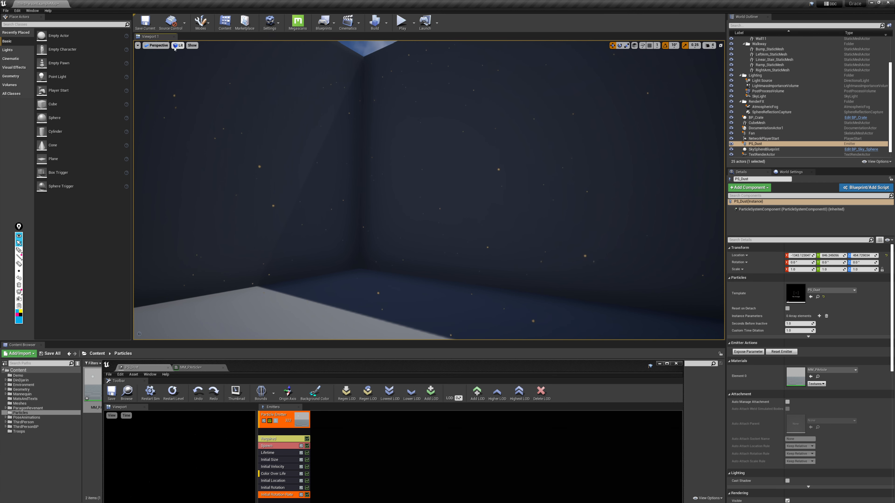
pyautogui.click(158, 45)
pyautogui.click(182, 46)
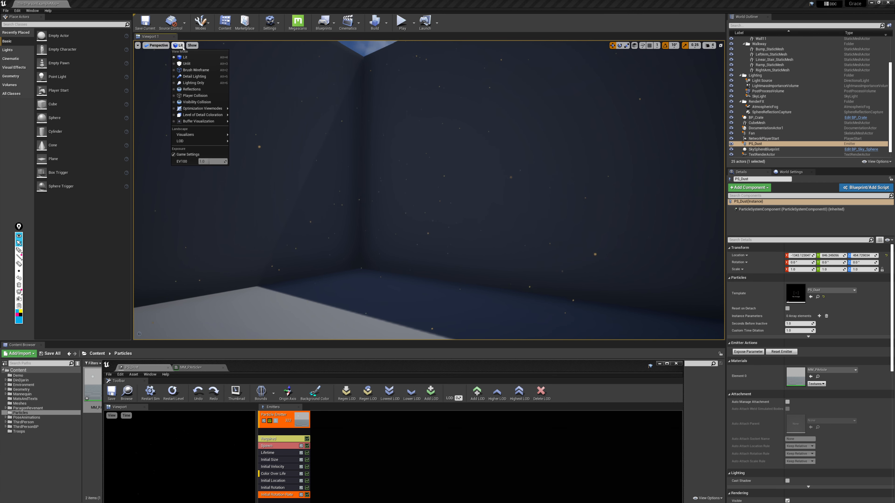
pyautogui.moveTo(204, 108)
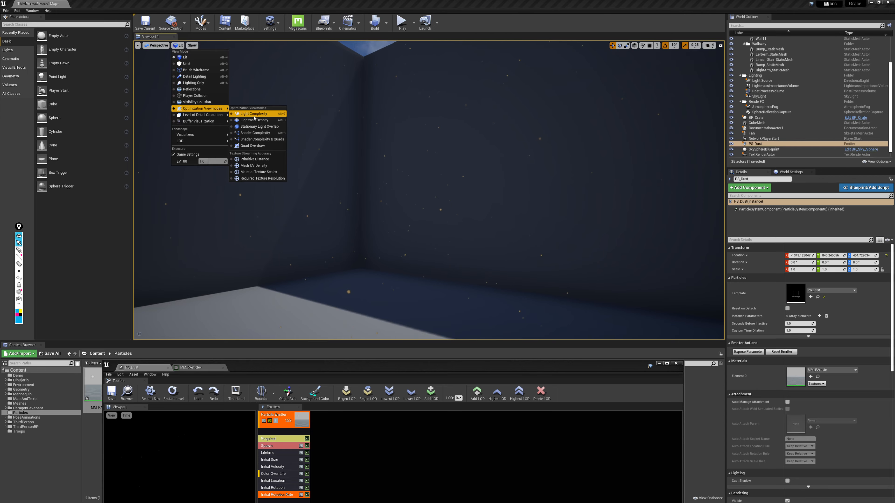
pyautogui.click(252, 145)
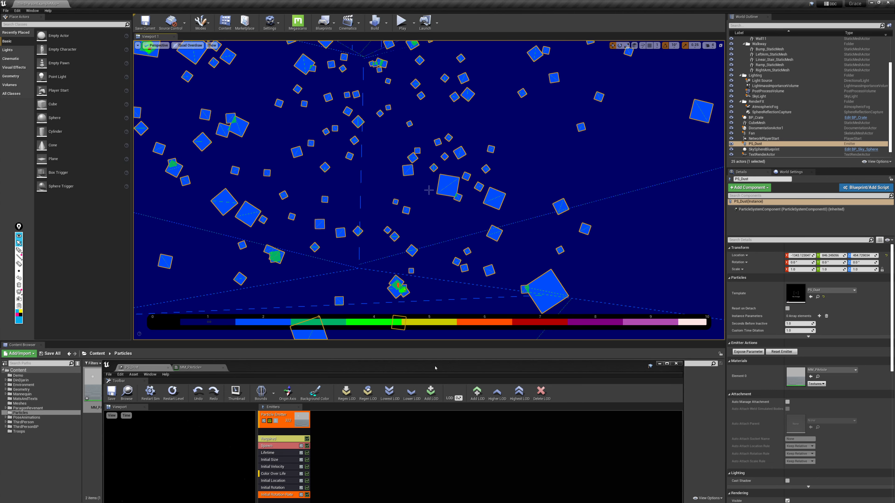
# - Open the MM_PArticle material and select the RadialGradientExponential node together with its center constant and Radius parameter
pyautogui.moveTo(435, 369); pyautogui.dragTo(465, 60)
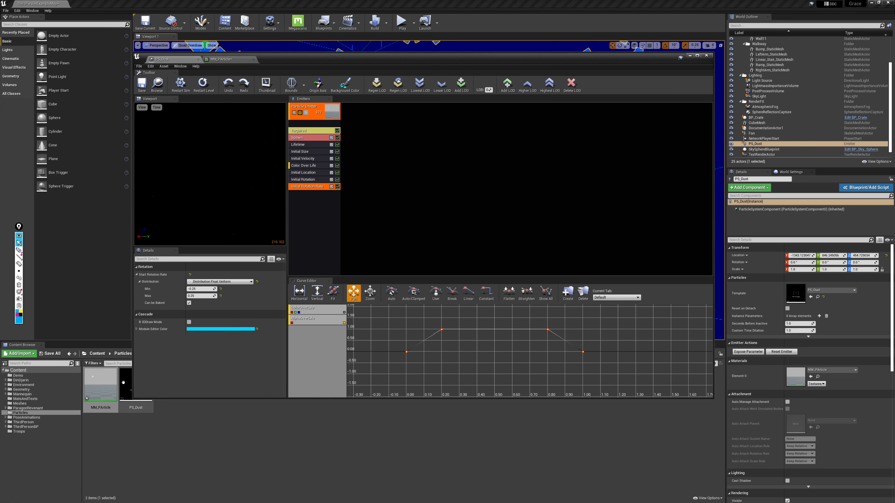
pyautogui.doubleClick(106, 383)
pyautogui.moveTo(517, 236); pyautogui.dragTo(392, 204, button='right')
pyautogui.moveTo(333, 243); pyautogui.dragTo(458, 127)
pyautogui.moveTo(456, 139); pyautogui.dragTo(550, 181, button='right')
pyautogui.moveTo(542, 198); pyautogui.dragTo(547, 156)
pyautogui.moveTo(653, 215); pyautogui.dragTo(532, 236, button='right')
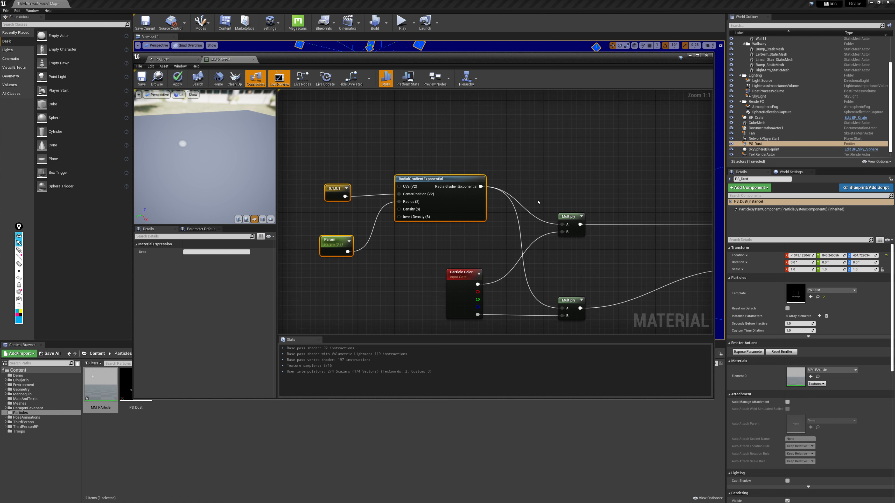
pyautogui.click(380, 273)
pyautogui.moveTo(310, 166); pyautogui.dragTo(409, 254)
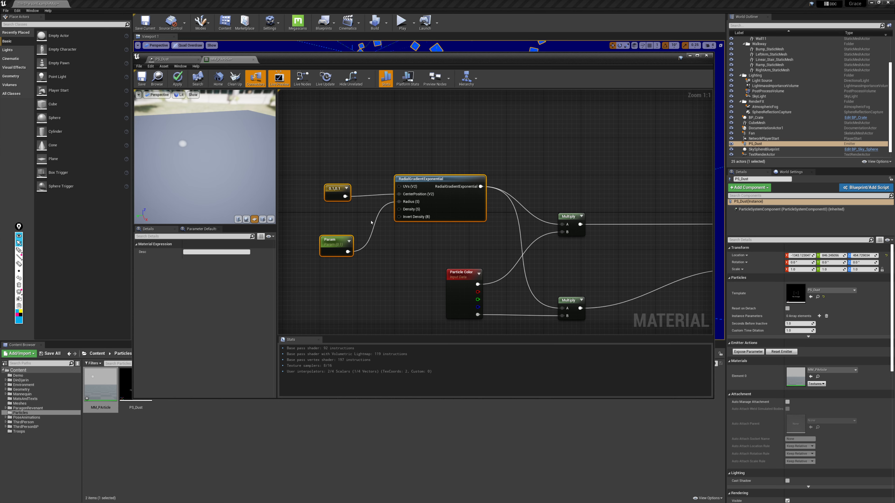
pyautogui.moveTo(417, 67); pyautogui.dragTo(393, 70)
# - Switch to Photoshop, minimize the open document and create a new 256 x 256 pixel document at 72 ppi
pyautogui.press('super')
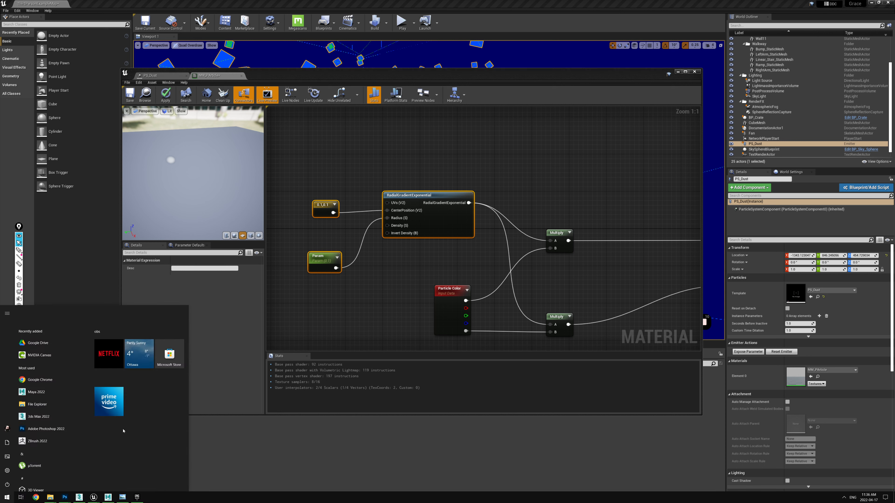
pyautogui.click(65, 499)
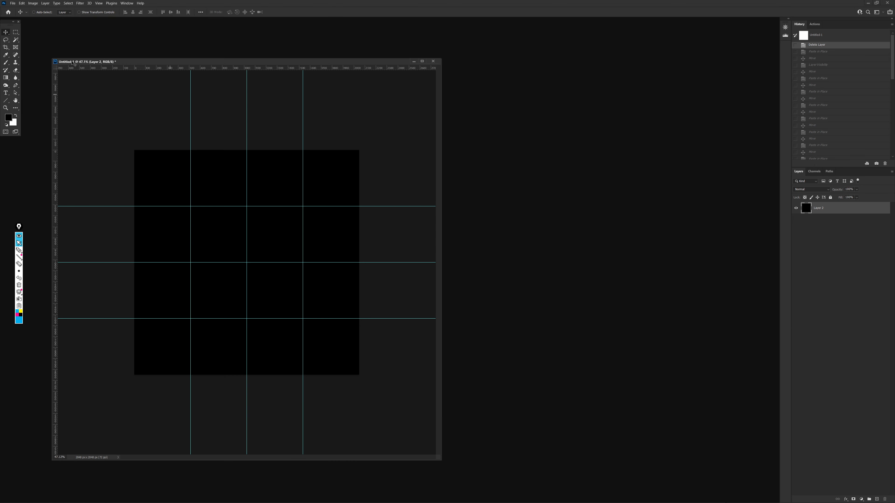
pyautogui.click(414, 61)
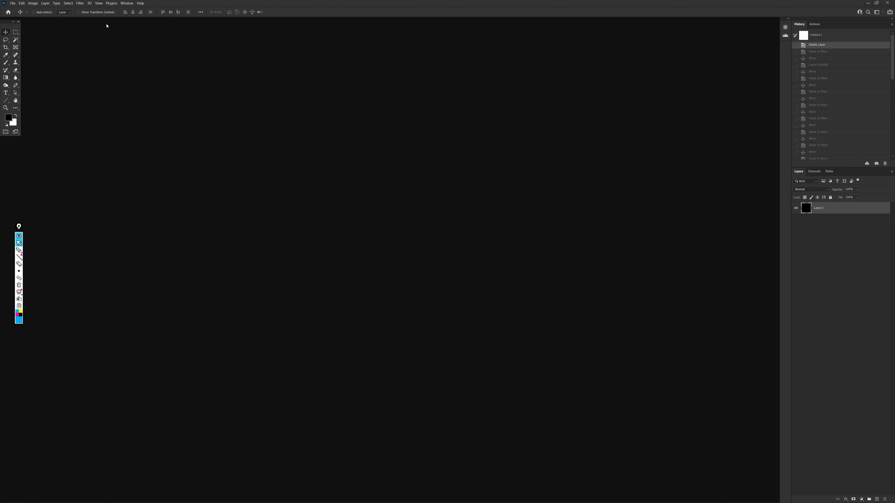
pyautogui.click(12, 3)
pyautogui.click(18, 11)
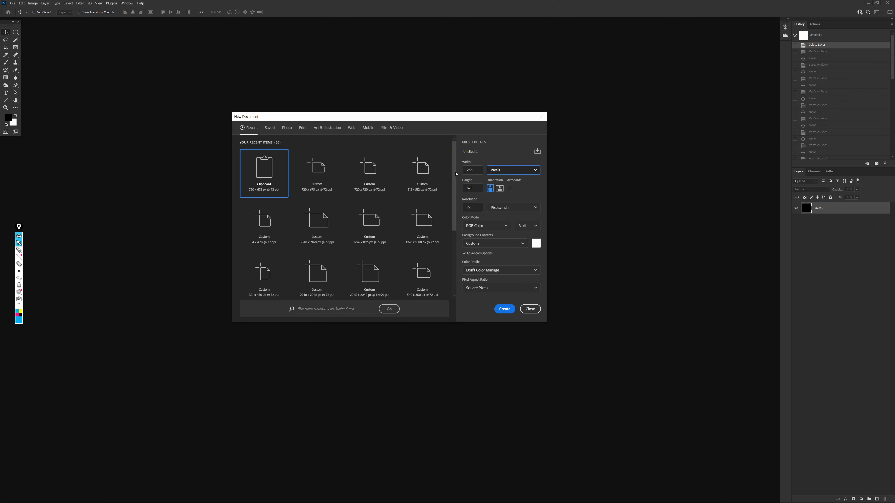
pyautogui.press('Return')
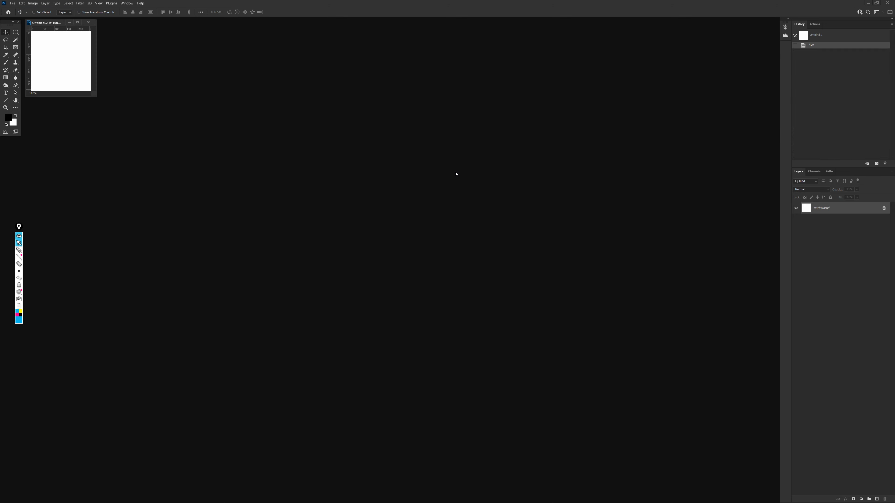
# - Fill the new canvas with black and paint a small white brush dot near its upper-left corner
pyautogui.moveTo(45, 23); pyautogui.dragTo(354, 185)
pyautogui.hotkey('alt', 'BackSpace')
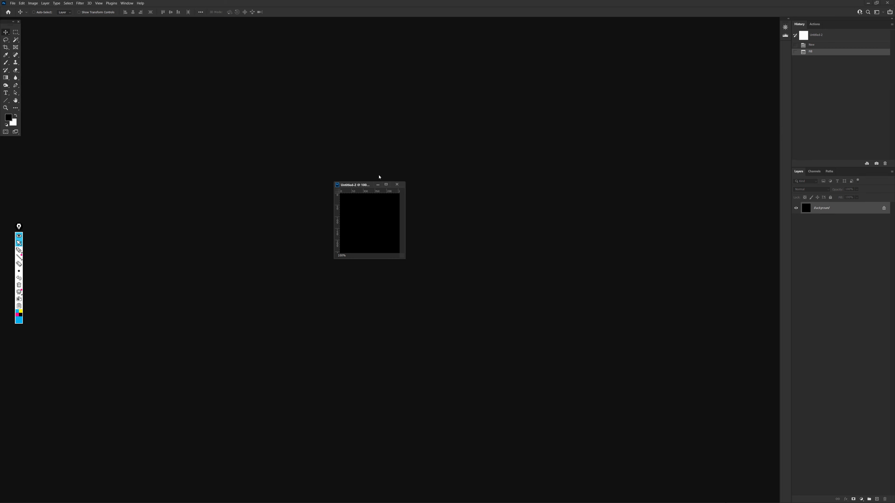
pyautogui.moveTo(401, 256); pyautogui.dragTo(451, 324)
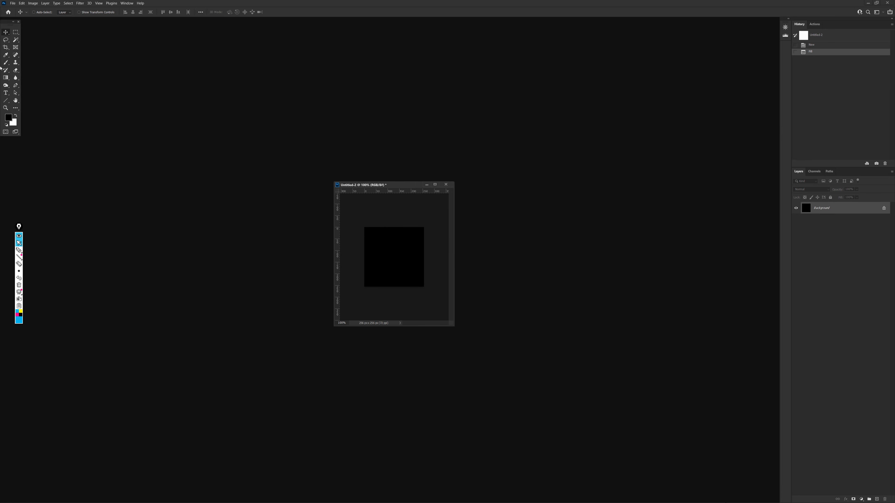
pyautogui.click(6, 63)
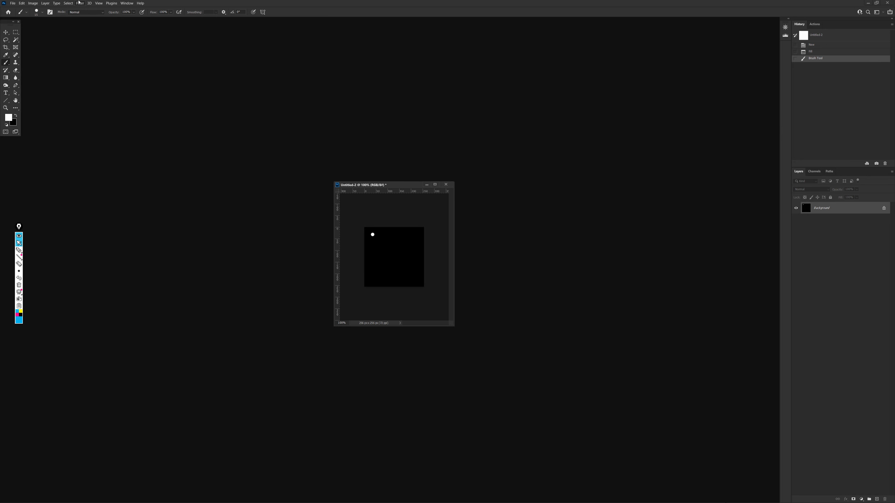
# - Save the dot image to the Desktop as a Targa file named Dust, accepting the format options
pyautogui.hotkey('ctrl', 'shift', 's')
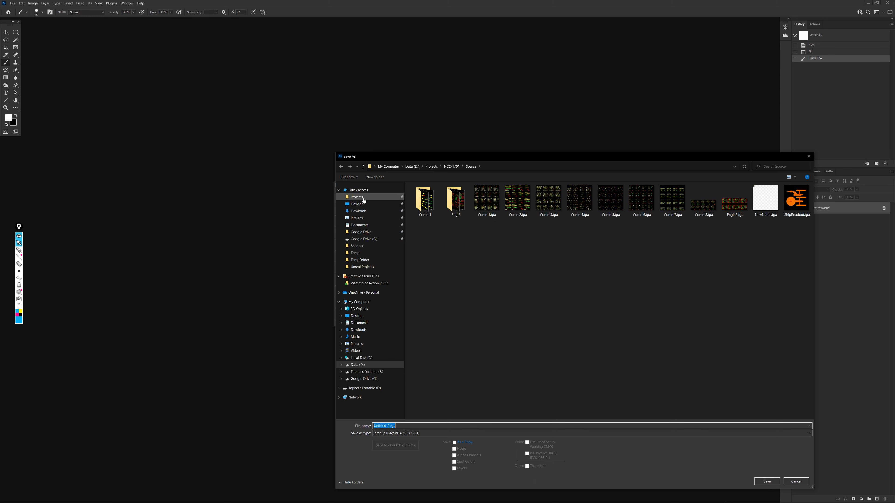
pyautogui.click(409, 426)
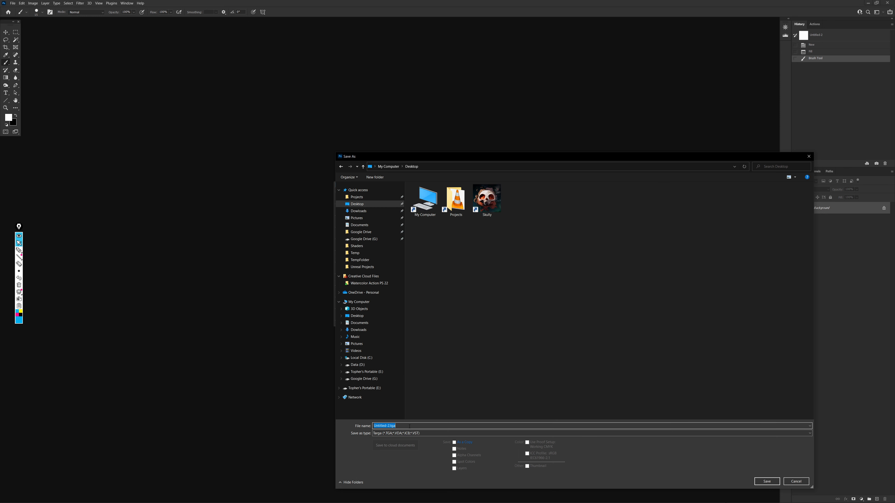
pyautogui.write('Dust')
pyautogui.press('Return')
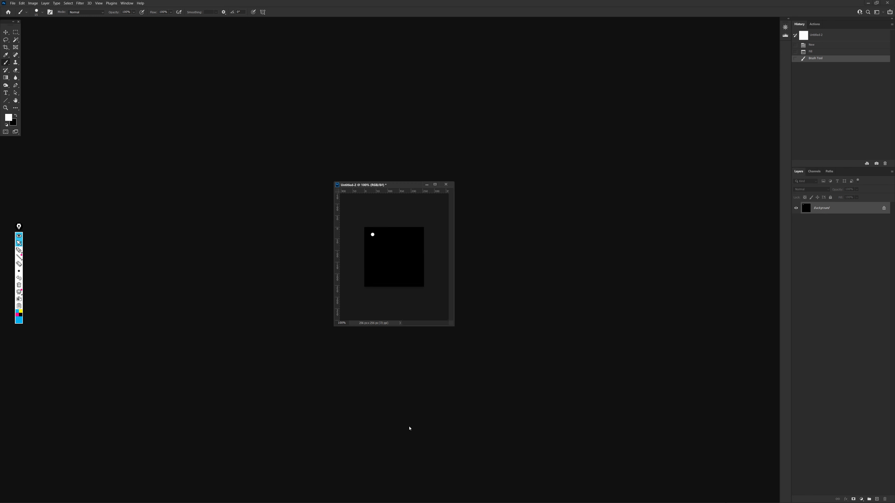
pyautogui.click(608, 154)
# - Switch back to Unreal and import the Dust Targa file from the Desktop into the Particles folder
pyautogui.press('super')
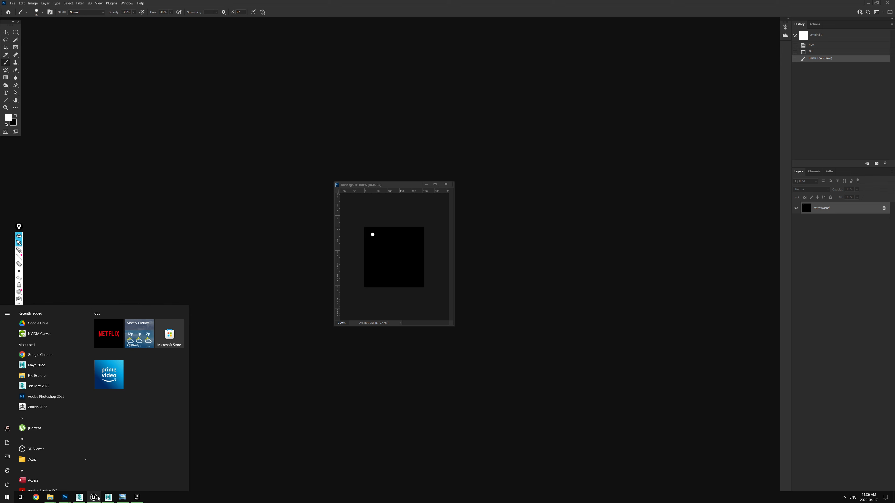
pyautogui.moveTo(98, 498)
pyautogui.click(157, 473)
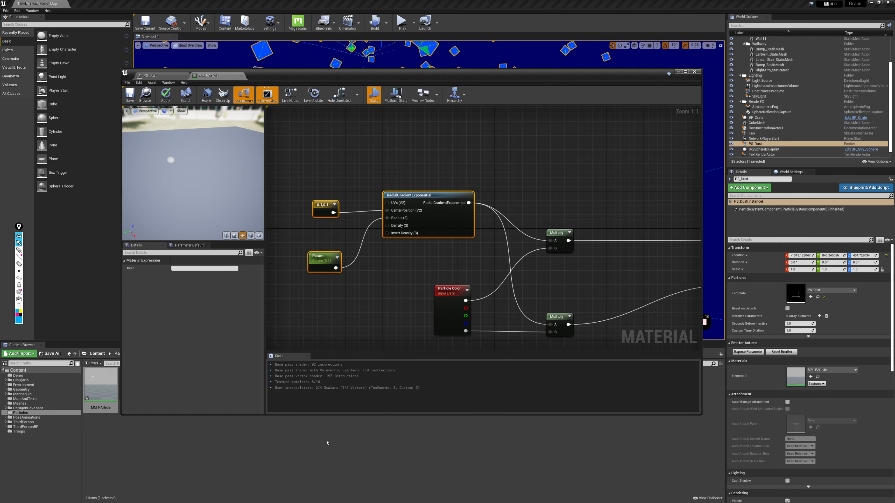
pyautogui.rightClick(203, 428)
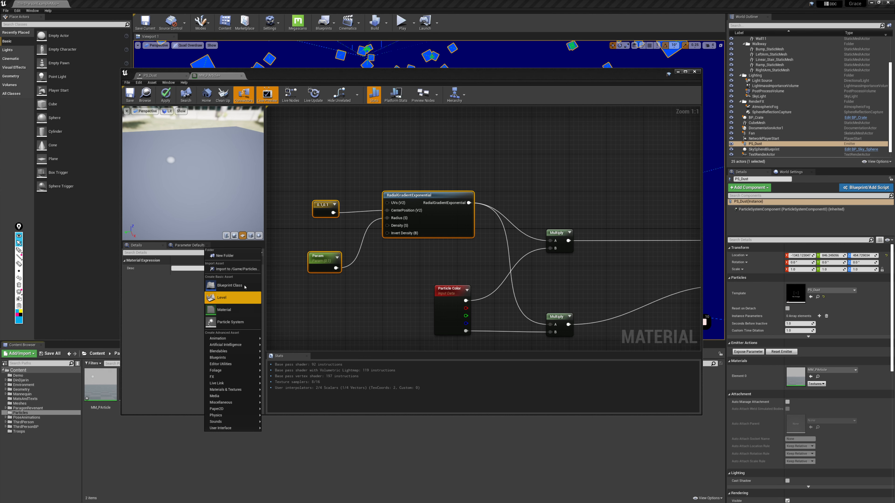
pyautogui.click(235, 269)
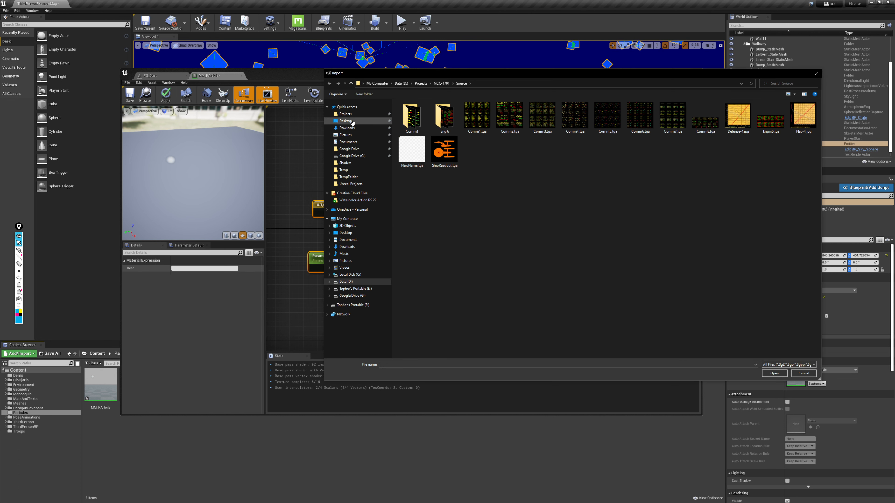
pyautogui.click(351, 122)
pyautogui.doubleClick(411, 118)
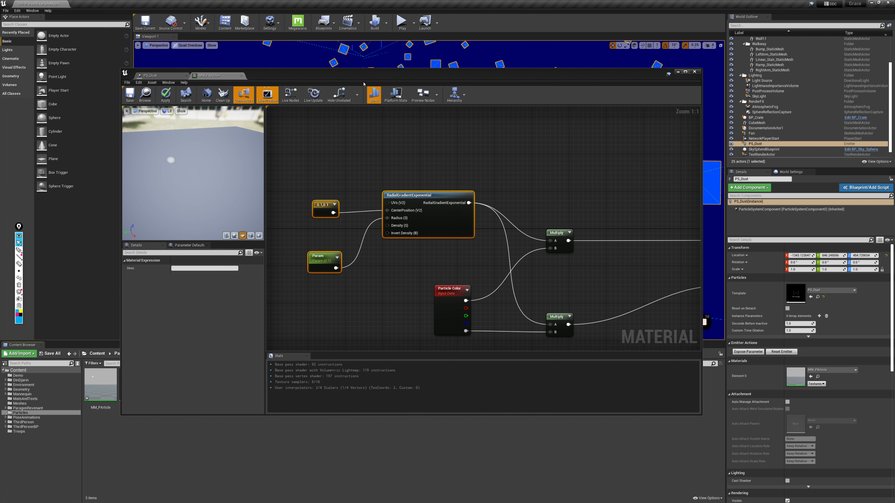
# - Add the Dust texture to the MM_PArticle graph as a Texture Sample placed above the RadialGradientExponential node
pyautogui.moveTo(364, 83); pyautogui.dragTo(372, 52)
pyautogui.moveTo(171, 398); pyautogui.dragTo(352, 116)
pyautogui.moveTo(391, 121); pyautogui.dragTo(407, 148, button='right')
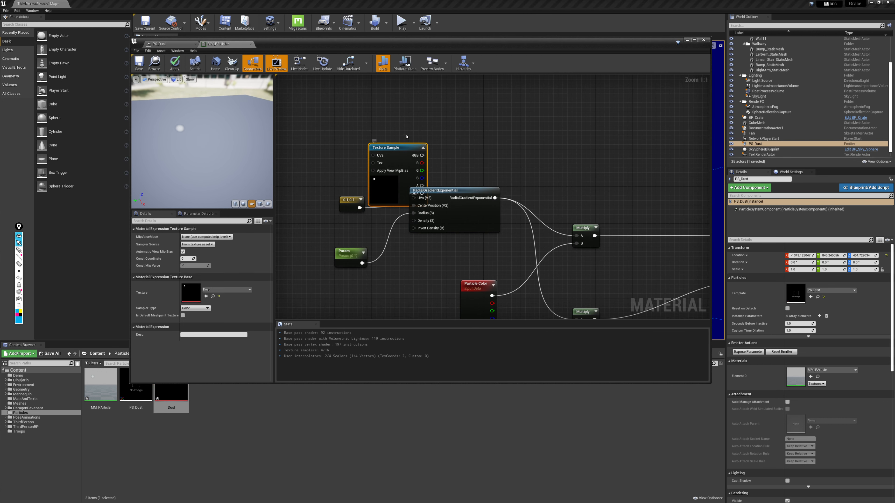
pyautogui.moveTo(396, 147); pyautogui.dragTo(446, 121)
pyautogui.moveTo(474, 132); pyautogui.dragTo(411, 117, button='right')
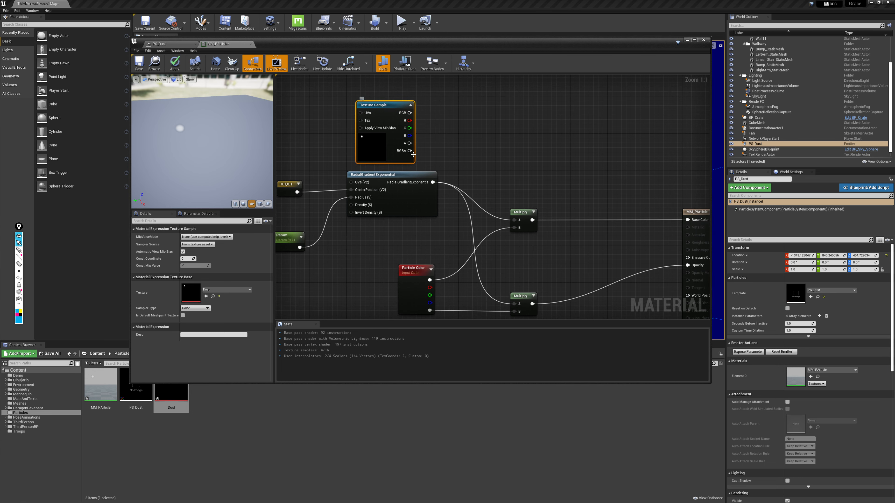
pyautogui.moveTo(413, 154); pyautogui.dragTo(438, 149, button='right')
pyautogui.moveTo(468, 204)
pyautogui.mouseDown(button='right')
pyautogui.moveTo(498, 165)
pyautogui.moveTo(472, 204)
pyautogui.moveTo(473, 197)
pyautogui.mouseUp(button='right')
# - Delete the RadialGradientExponential node with its constant and Param inputs, along with the Multiply feeding Base Color
pyautogui.moveTo(296, 176); pyautogui.dragTo(386, 254)
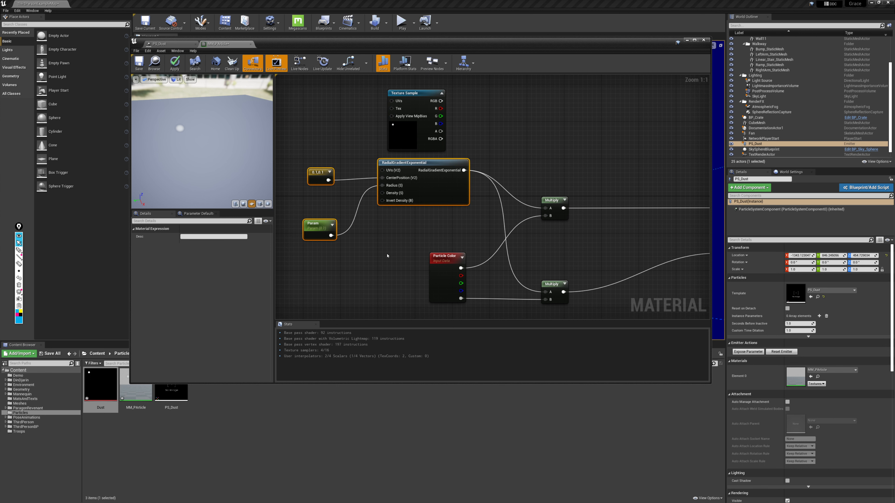
pyautogui.press('Delete')
pyautogui.moveTo(502, 243); pyautogui.dragTo(413, 216, button='right')
pyautogui.click(469, 174)
pyautogui.press('Delete')
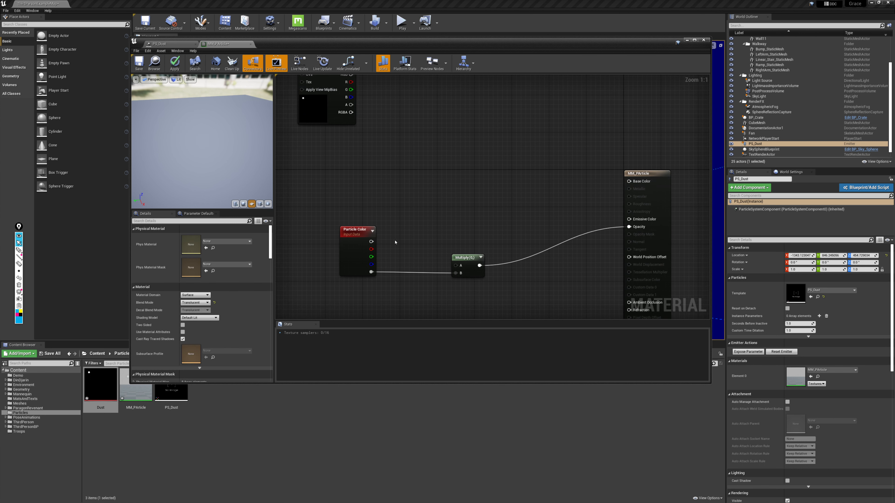
# - Connect Particle Color to Base Color and the Dust texture's red channel to input A of the opacity Multiply
pyautogui.moveTo(371, 242); pyautogui.dragTo(629, 181)
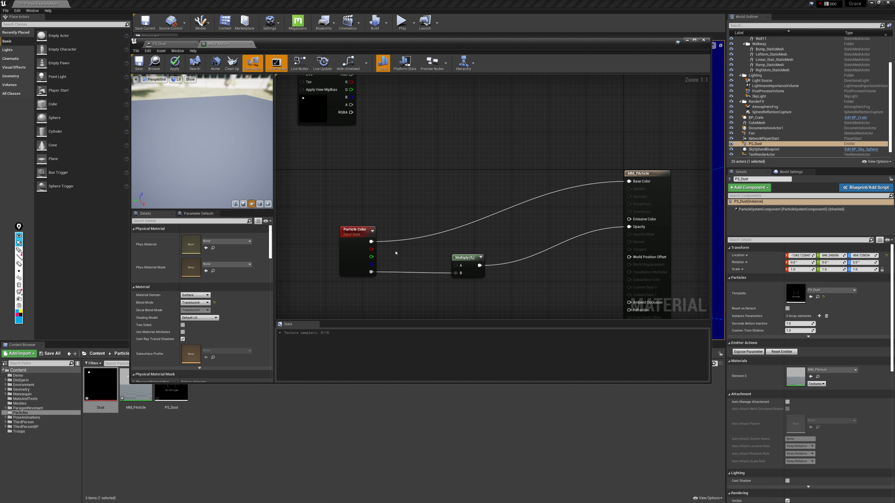
pyautogui.click(360, 233)
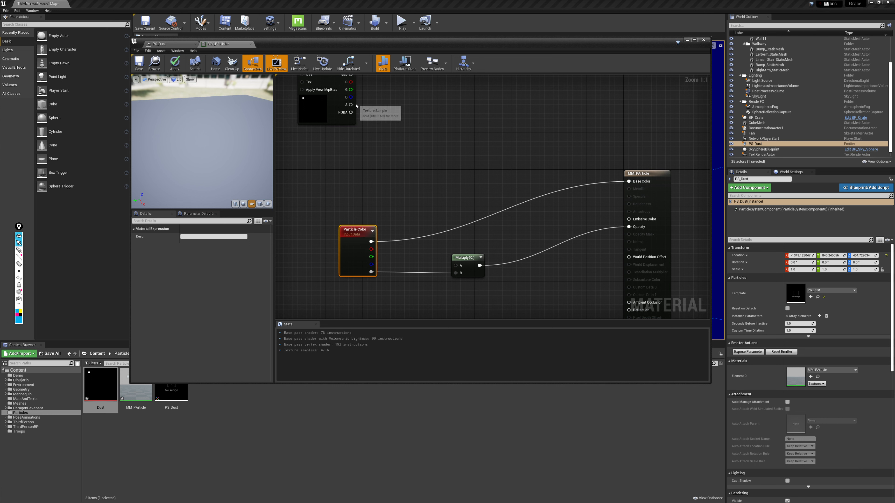
pyautogui.moveTo(323, 108); pyautogui.dragTo(365, 205)
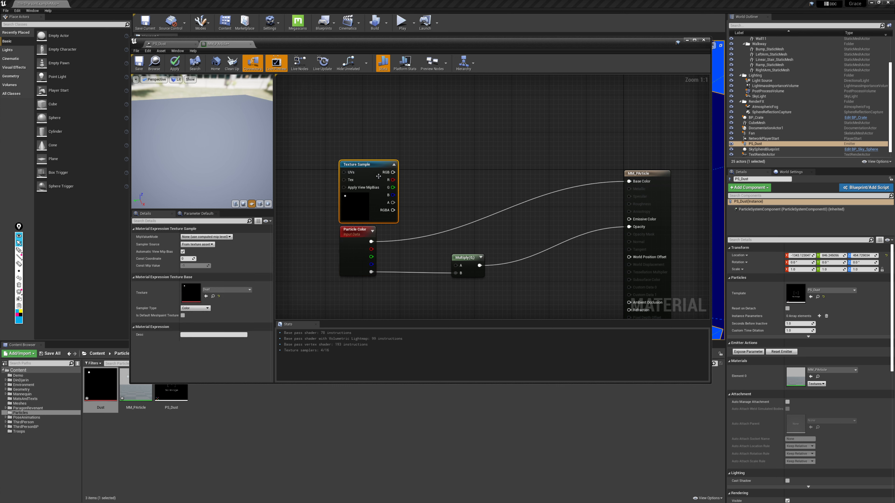
pyautogui.moveTo(393, 172); pyautogui.dragTo(456, 266)
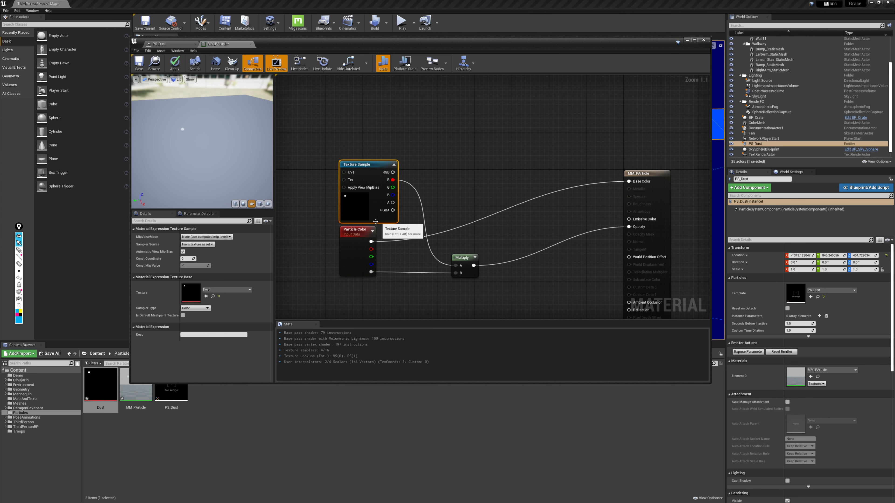
# - Apply the MM_PArticle material changes and set the level viewport to Lit view
pyautogui.moveTo(204, 136); pyautogui.dragTo(204, 133)
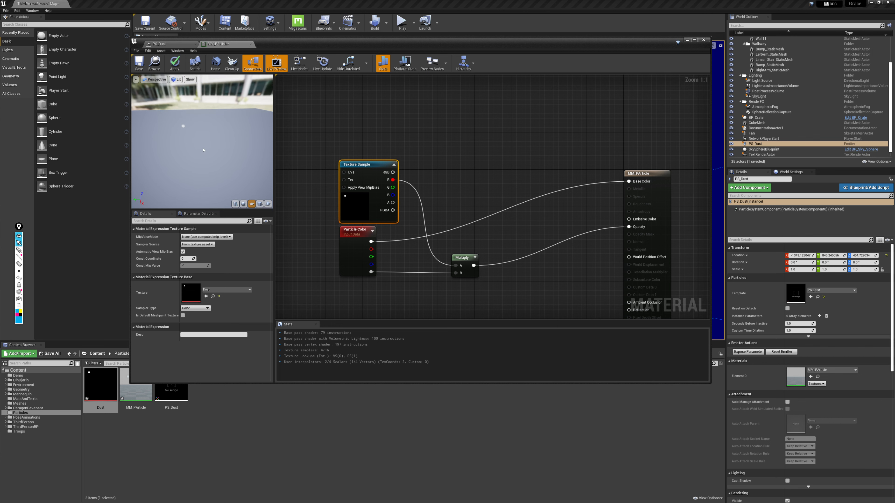
pyautogui.click(176, 66)
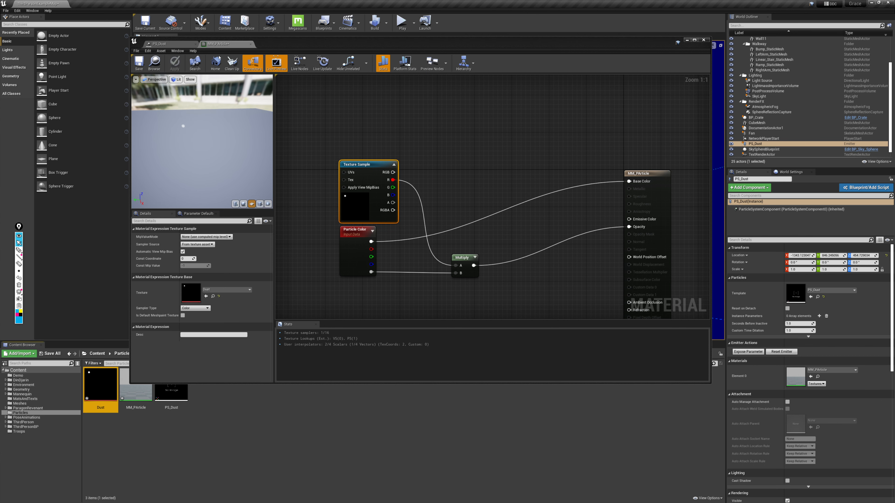
pyautogui.moveTo(315, 52); pyautogui.dragTo(333, 317)
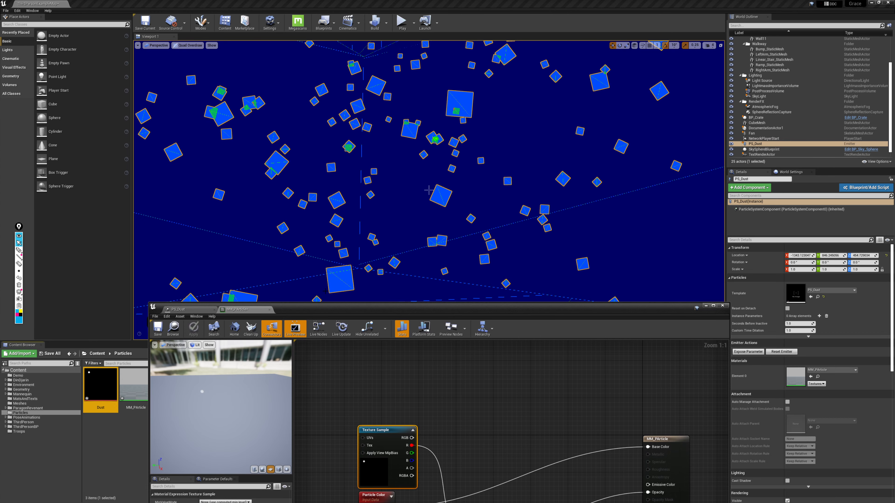
pyautogui.click(187, 45)
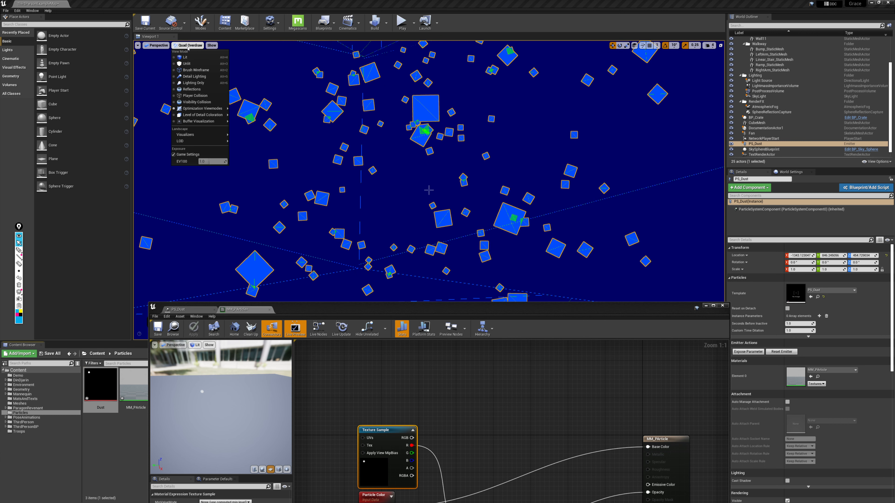
pyautogui.click(186, 60)
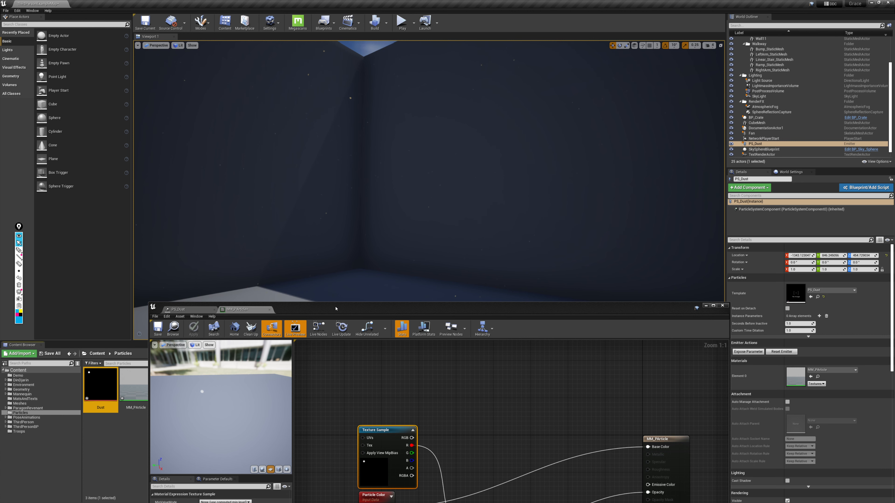
# - Close the MM_PArticle material and show the level viewport in Quad Overdraw to inspect the dust sprites
pyautogui.moveTo(336, 308); pyautogui.dragTo(337, 171)
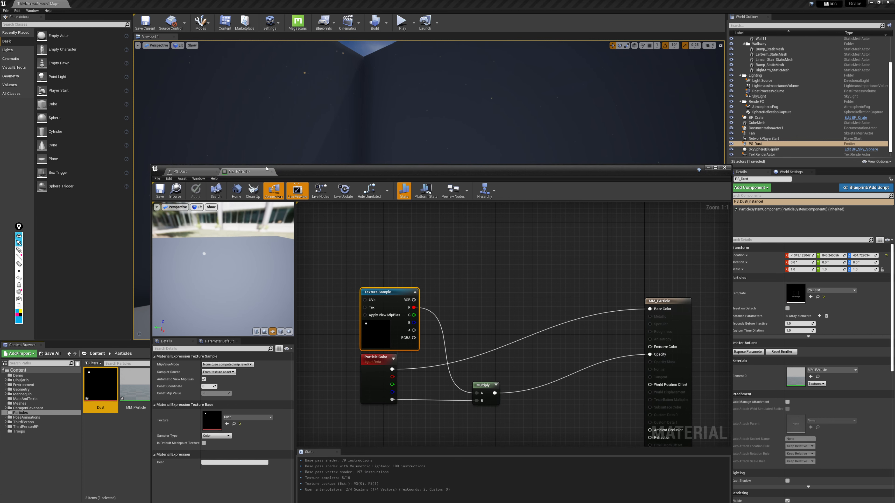
pyautogui.click(271, 172)
pyautogui.moveTo(395, 176); pyautogui.dragTo(392, 73)
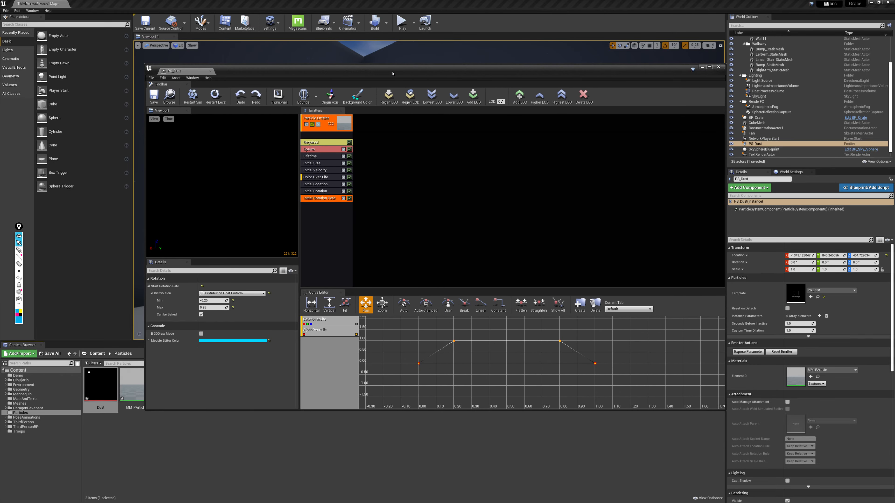
pyautogui.moveTo(388, 69); pyautogui.dragTo(409, 218)
pyautogui.click(179, 46)
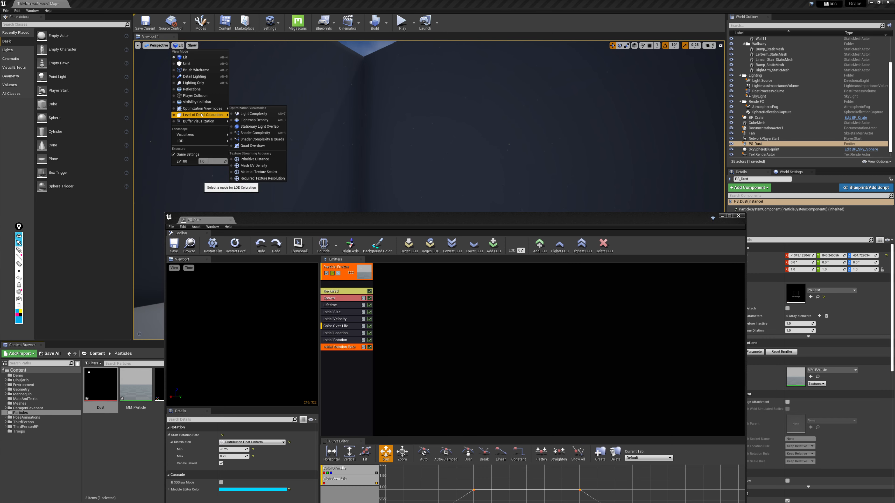
pyautogui.moveTo(206, 110)
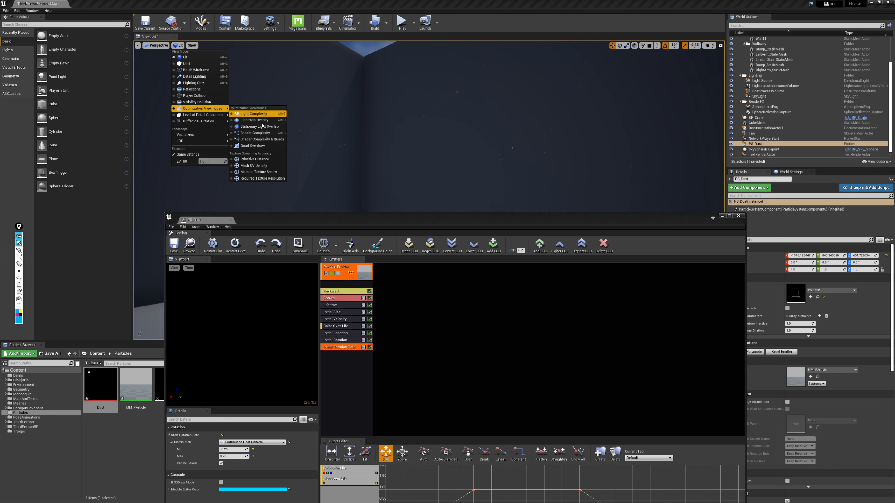
pyautogui.click(250, 146)
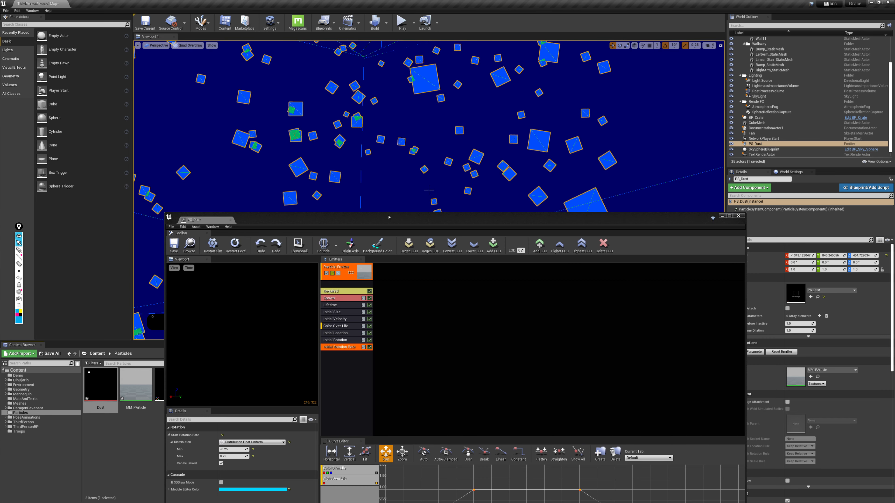
# - In the PS_Dust emitter's Required module, assign Dust as the Cutout Texture and set Opacity Source Mode to OSM Red Channel
pyautogui.moveTo(383, 227); pyautogui.dragTo(437, 103)
pyautogui.click(387, 167)
pyautogui.scroll(-10, 245, 326)
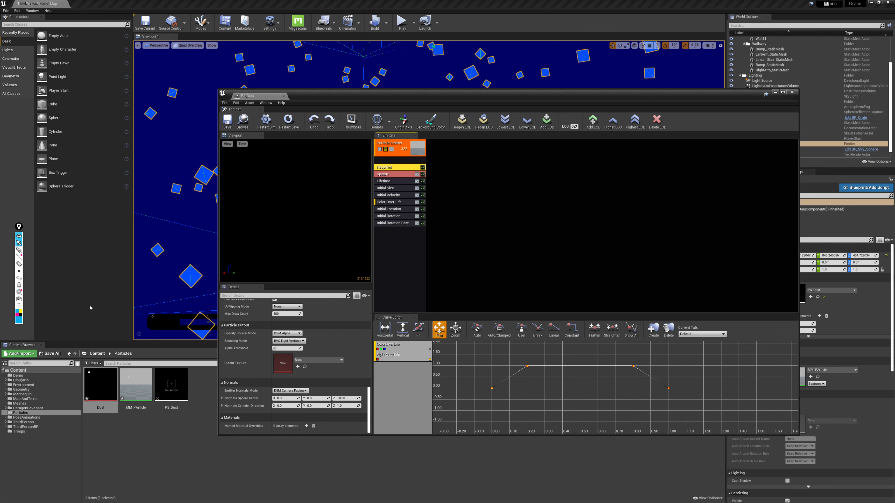
pyautogui.moveTo(101, 385); pyautogui.dragTo(280, 357)
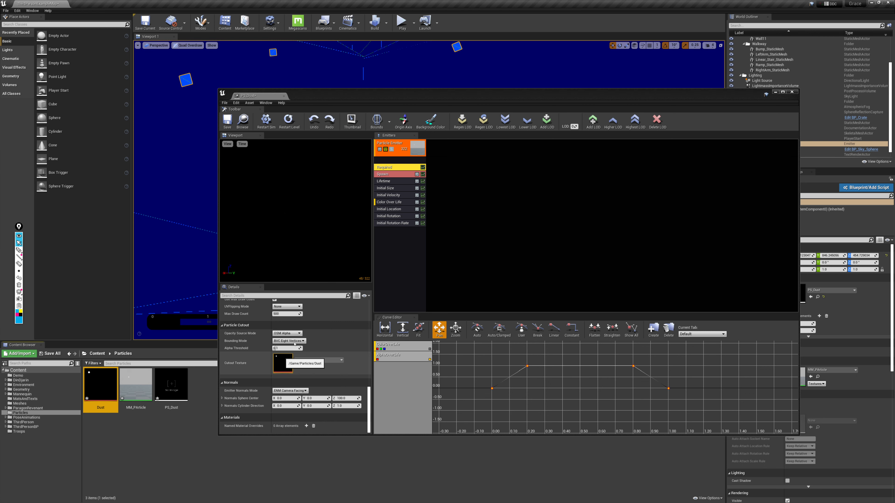
pyautogui.moveTo(314, 95); pyautogui.dragTo(605, 135)
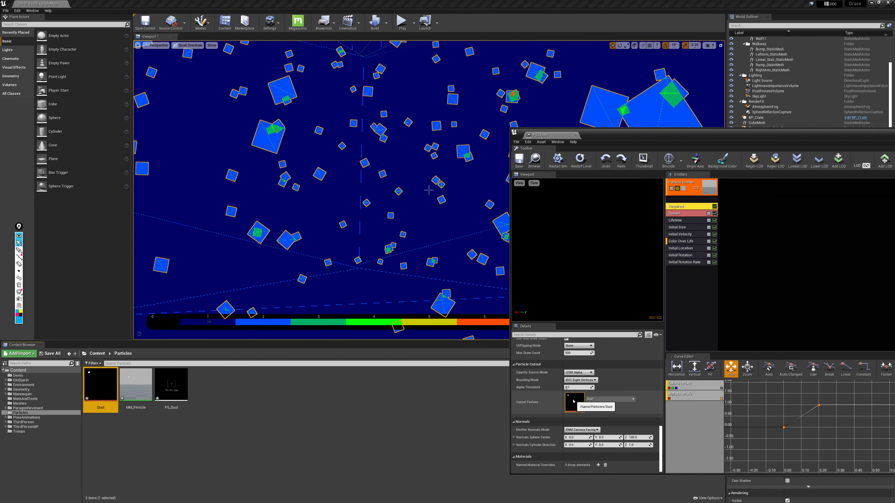
pyautogui.click(579, 373)
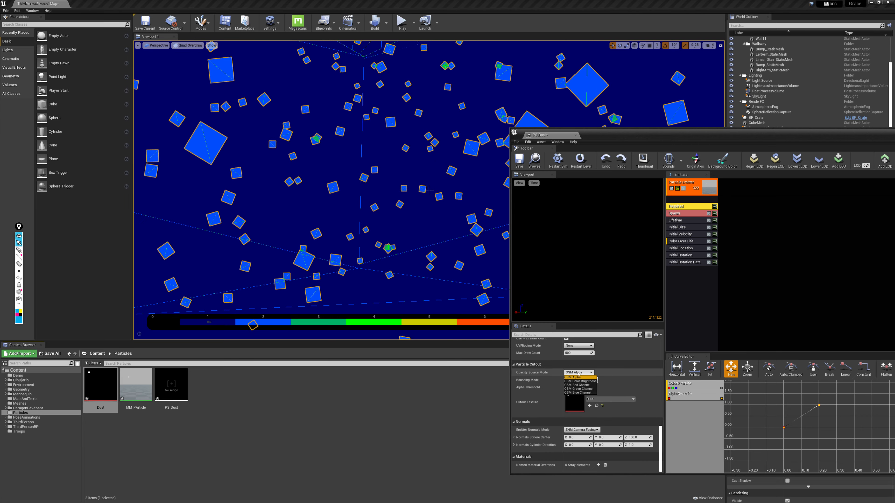
pyautogui.click(576, 385)
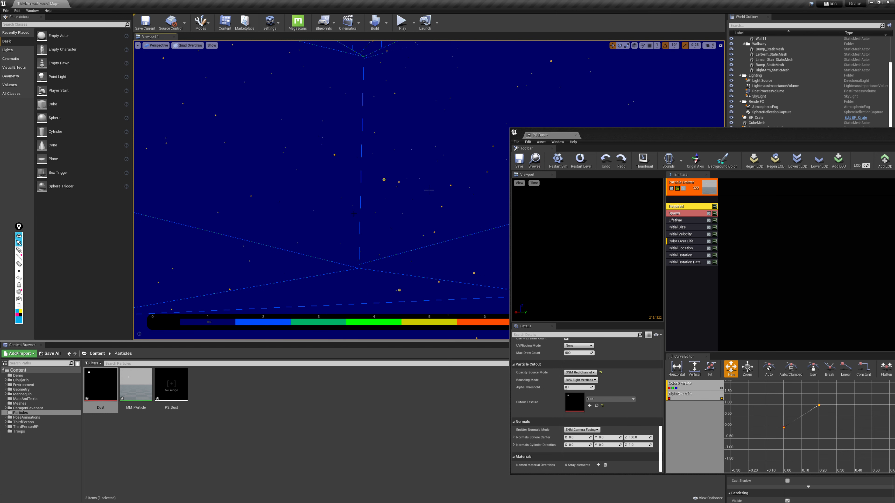
# - Return the level viewport to Lit view and examine the floating dust against the room's corner in game view
pyautogui.click(429, 190)
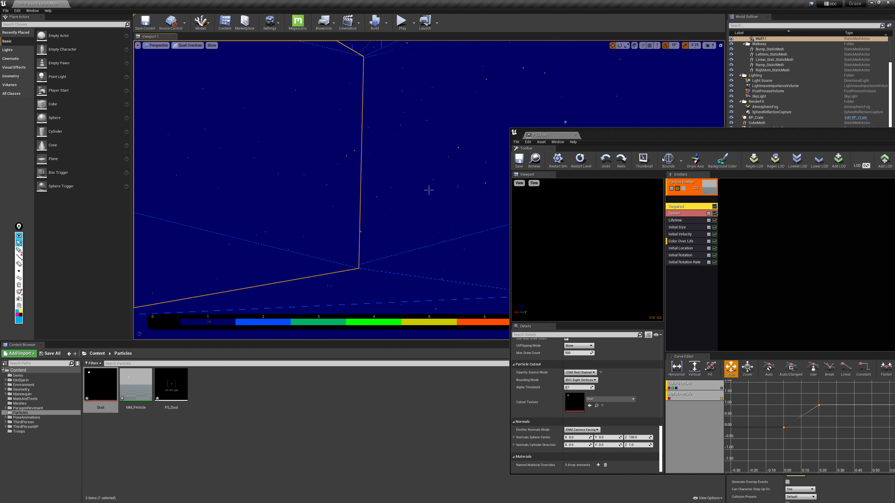
pyautogui.moveTo(630, 137); pyautogui.dragTo(404, 74)
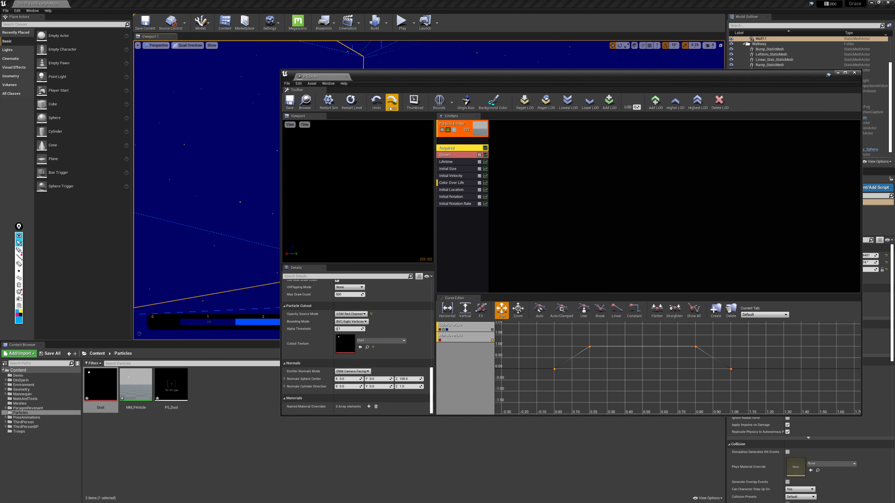
pyautogui.click(188, 46)
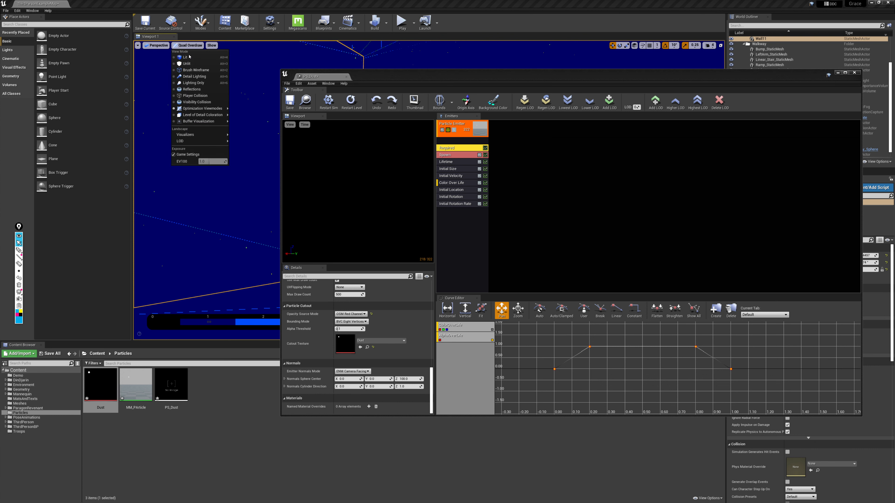
pyautogui.click(187, 58)
pyautogui.moveTo(405, 74); pyautogui.dragTo(329, 360)
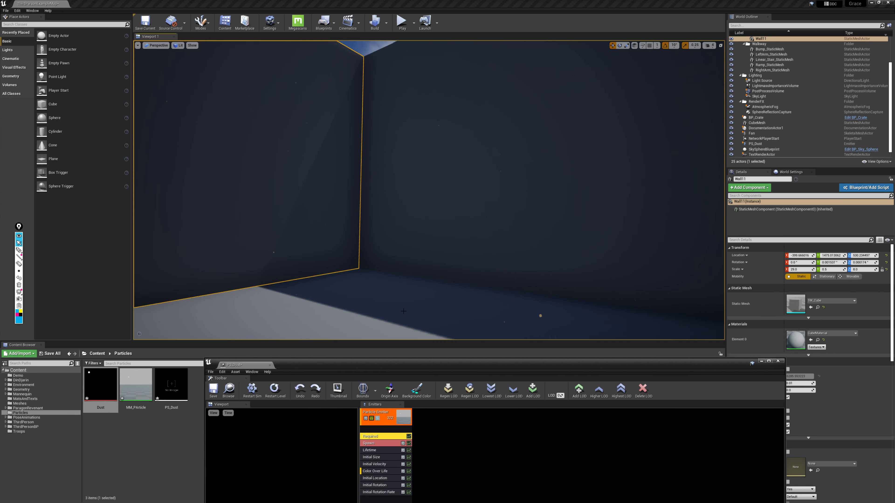
pyautogui.click(421, 220)
pyautogui.press('g')
pyautogui.press('g')
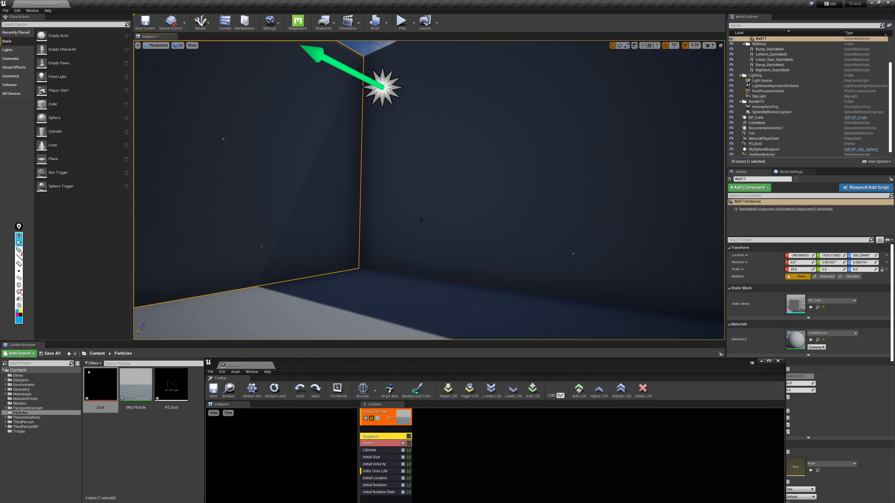
pyautogui.moveTo(421, 220); pyautogui.dragTo(413, 212, button='right')
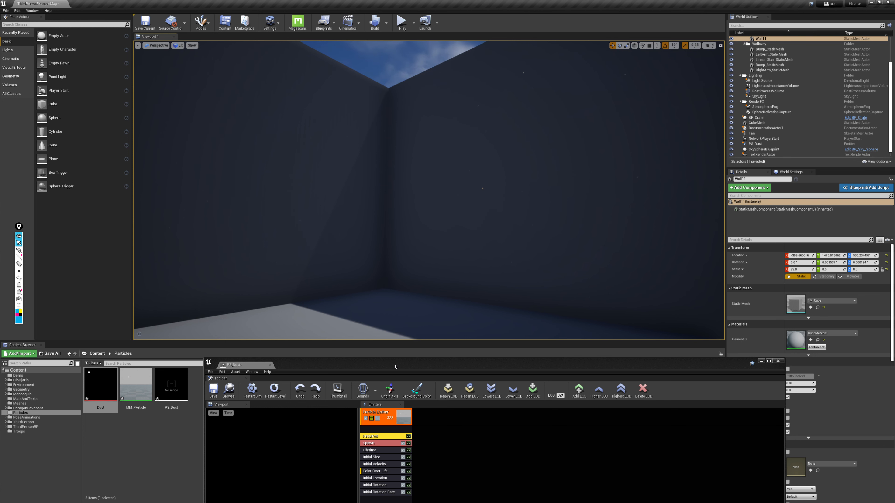
pyautogui.moveTo(395, 366); pyautogui.dragTo(437, 100)
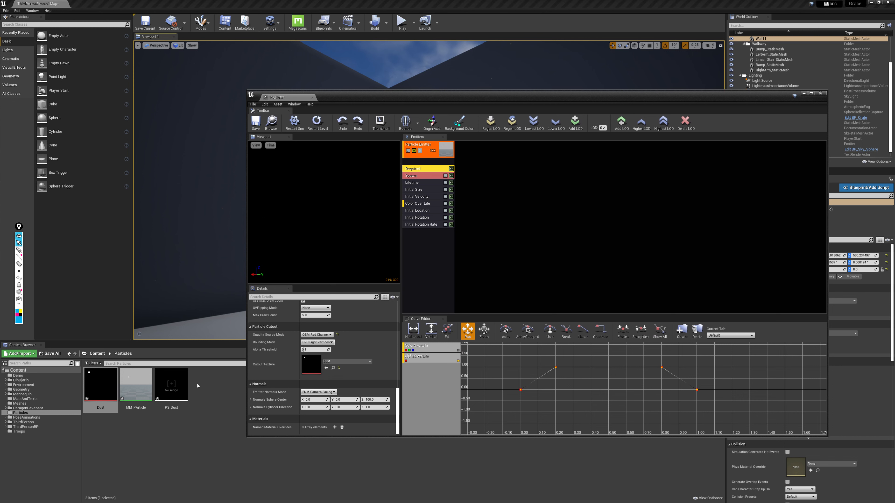
# - Open the MM_PArticle material and add a DepthFade node below the Multiply node
pyautogui.doubleClick(135, 386)
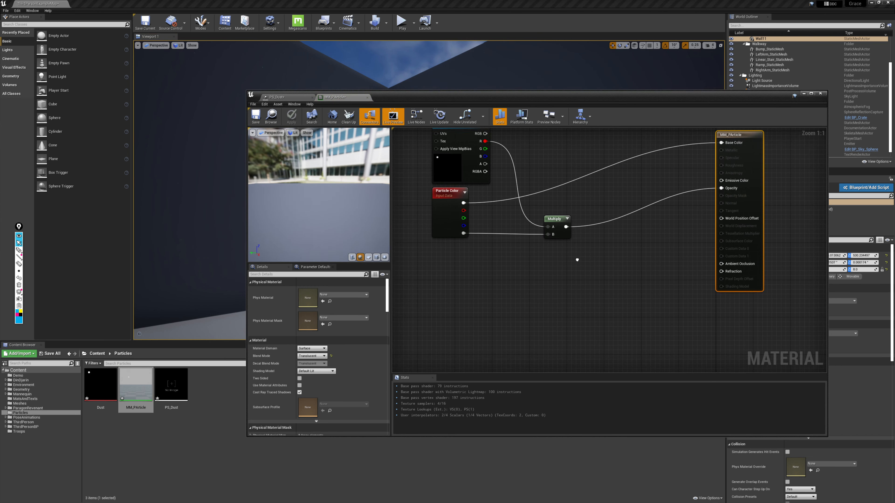
pyautogui.moveTo(578, 255); pyautogui.dragTo(561, 279, button='right')
pyautogui.rightClick(561, 279)
pyautogui.write('dep')
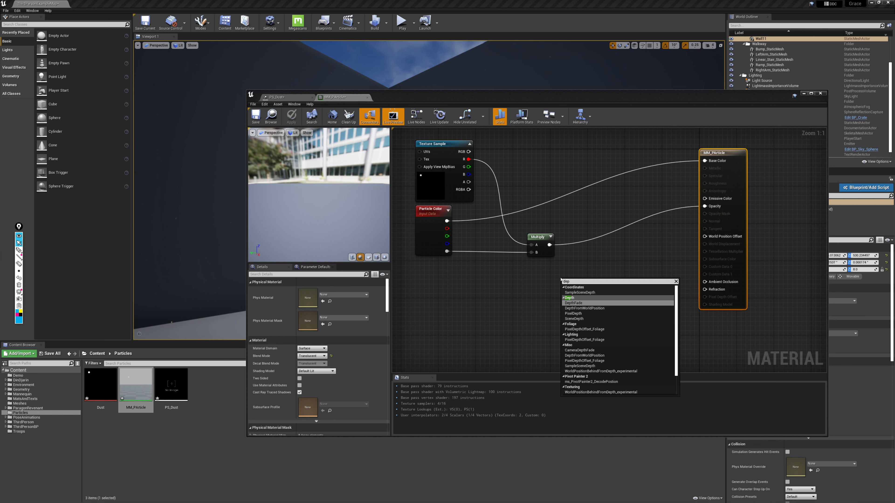
pyautogui.press('Return')
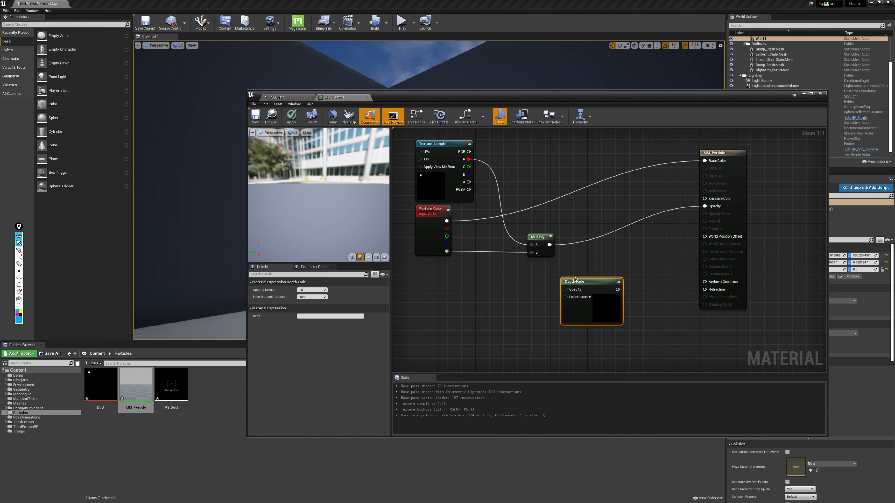
# - Route the Multiply output through the Depth Fade node's Opacity input into the material's Opacity, and apply the changes
pyautogui.moveTo(549, 244); pyautogui.dragTo(705, 207)
pyautogui.moveTo(600, 282); pyautogui.dragTo(633, 230)
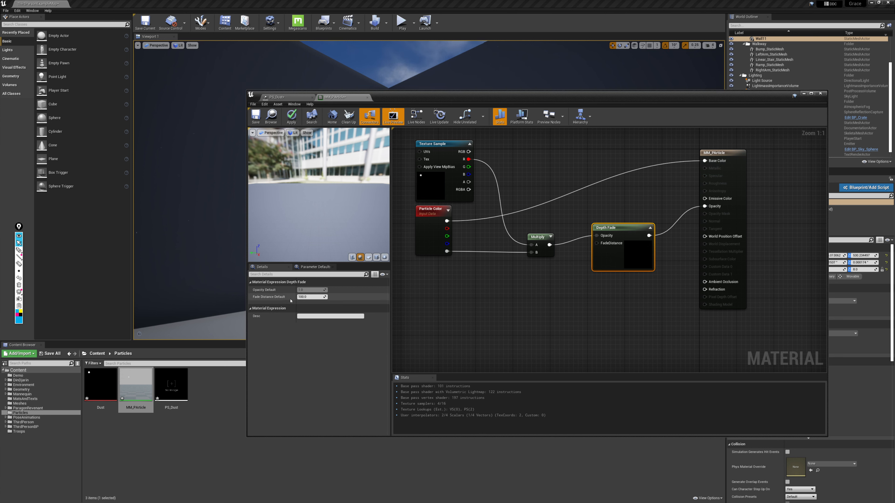
pyautogui.click(291, 117)
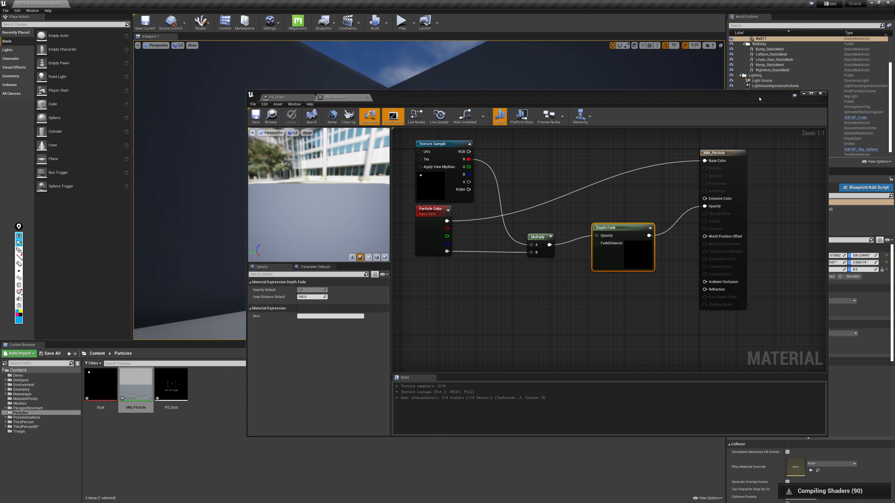
# - Uncover the level viewport, select the PS_Dust emitter and move it along Y toward the dark wall
pyautogui.moveTo(759, 99); pyautogui.dragTo(624, 412)
pyautogui.moveTo(497, 213); pyautogui.dragTo(549, 212, button='right')
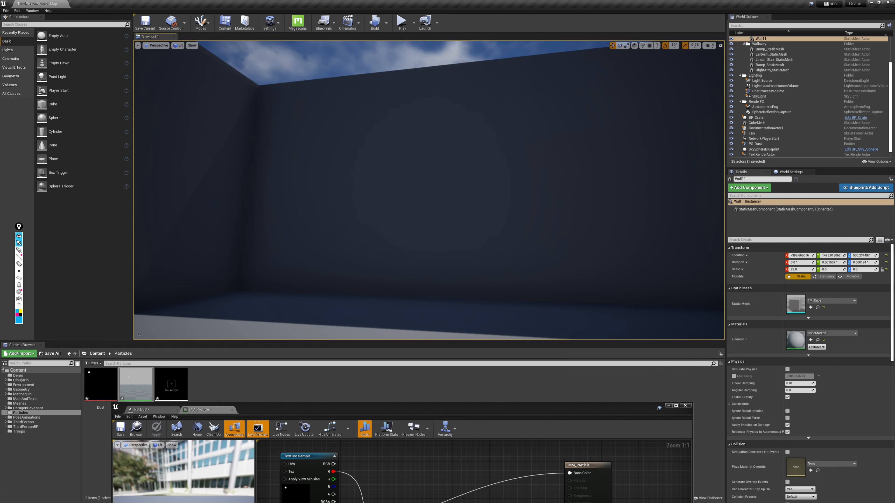
pyautogui.press('g')
pyautogui.moveTo(501, 213); pyautogui.dragTo(460, 159, button='middle')
pyautogui.click(460, 159)
pyautogui.press('f')
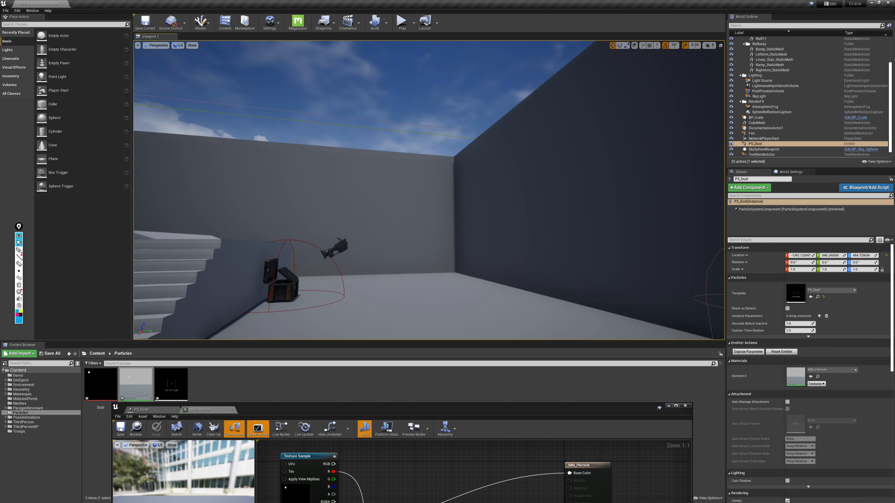
pyautogui.moveTo(511, 158); pyautogui.dragTo(551, 167, button='right')
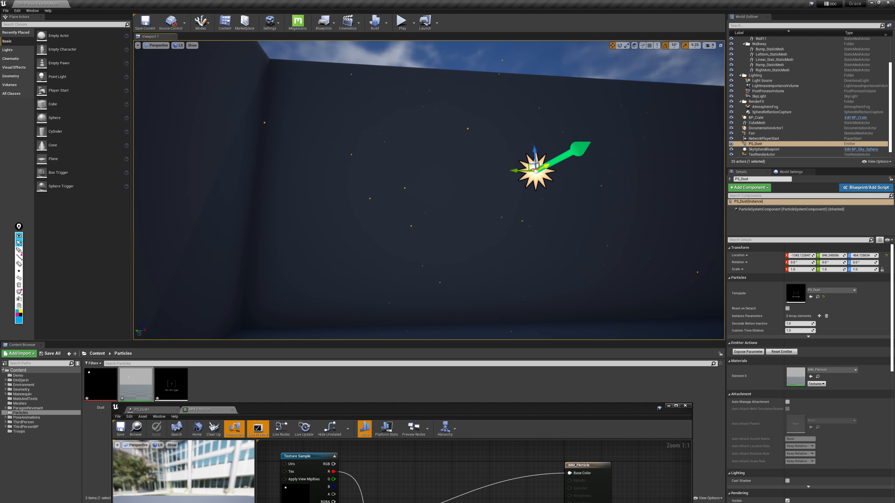
pyautogui.moveTo(515, 171); pyautogui.dragTo(136, 166)
pyautogui.moveTo(289, 176); pyautogui.dragTo(222, 179, button='middle')
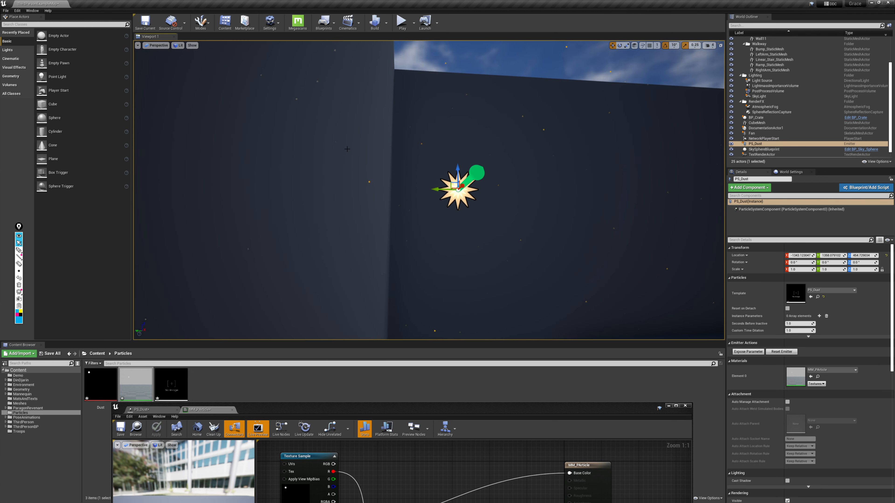
# - Move the PS_Dust emitter back along Y near the room's corner and examine the dust against the walls in game view
pyautogui.press('g')
pyautogui.moveTo(359, 131); pyautogui.dragTo(339, 172, button='right')
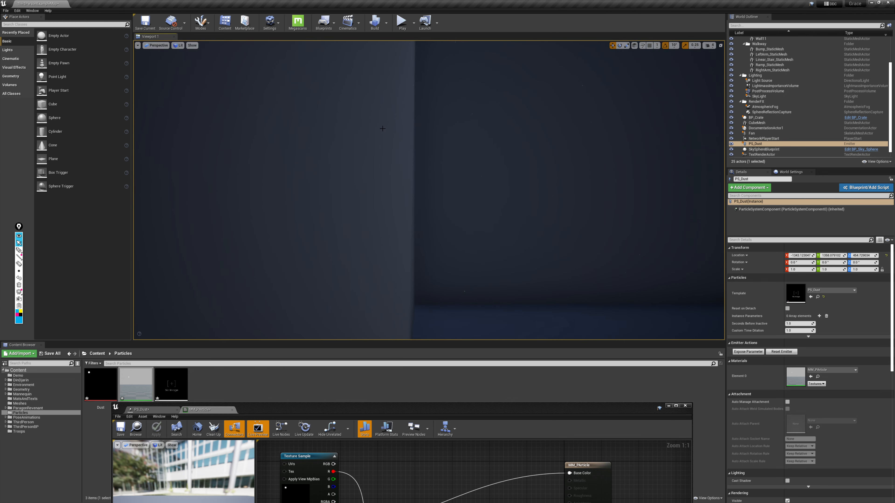
pyautogui.moveTo(387, 117); pyautogui.dragTo(418, 103, button='right')
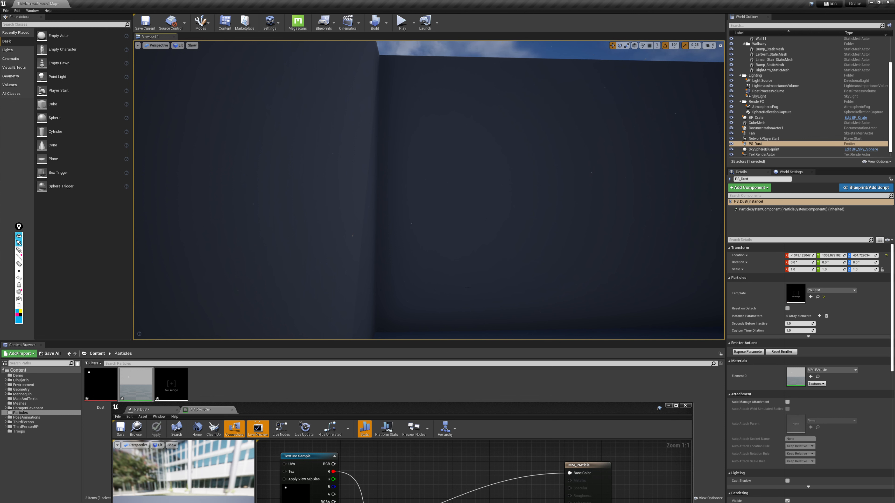
pyautogui.moveTo(399, 266); pyautogui.dragTo(467, 204, button='right')
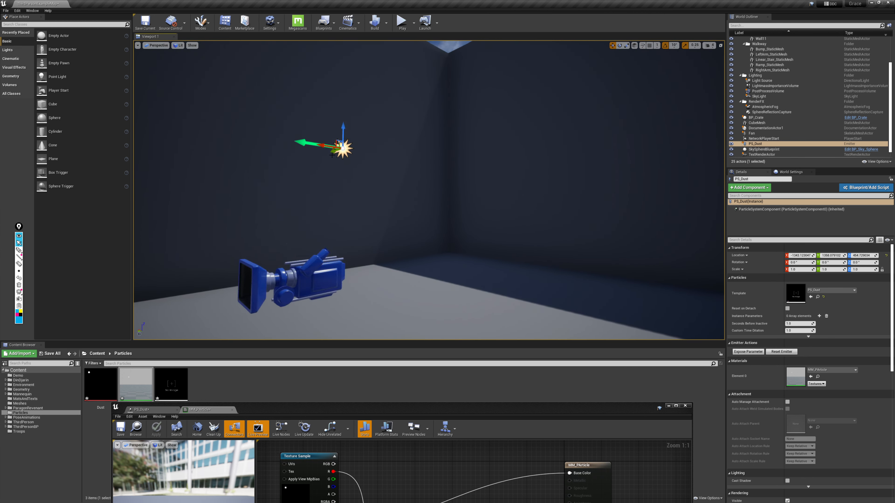
pyautogui.moveTo(332, 152); pyautogui.dragTo(459, 154)
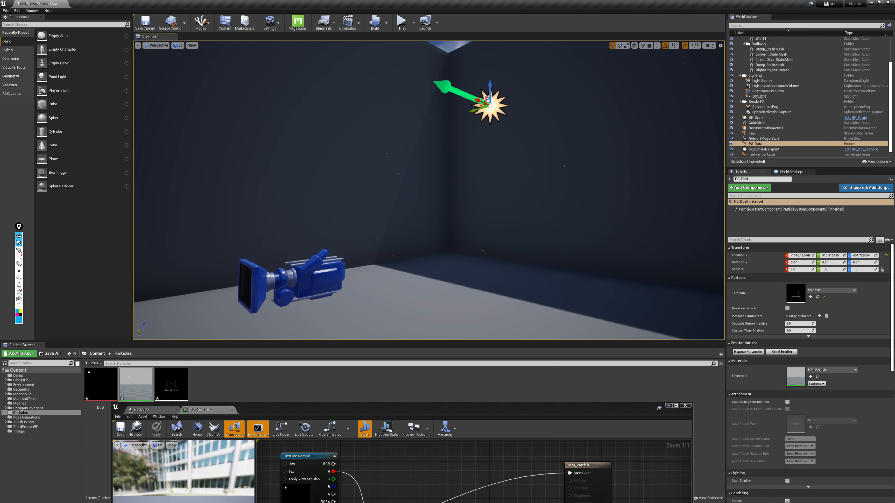
pyautogui.moveTo(528, 174); pyautogui.dragTo(630, 157, button='right')
pyautogui.press('g')
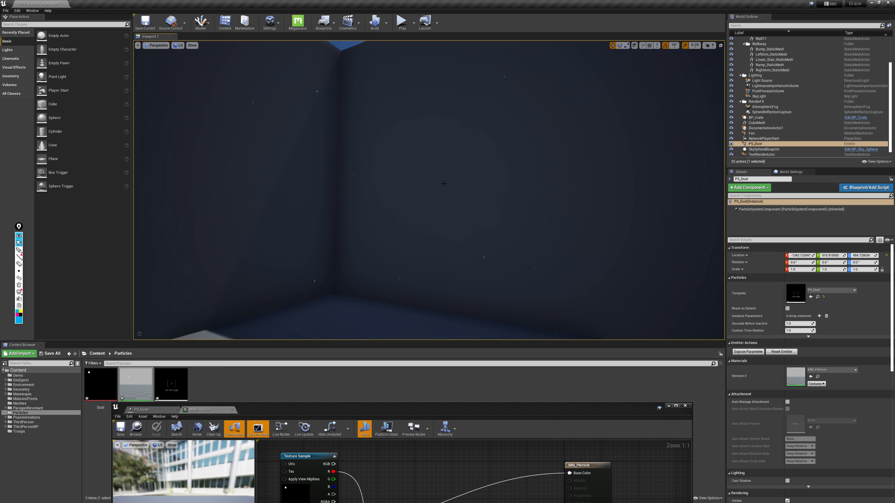
pyautogui.moveTo(412, 161); pyautogui.dragTo(430, 73, button='right')
pyautogui.press('g')
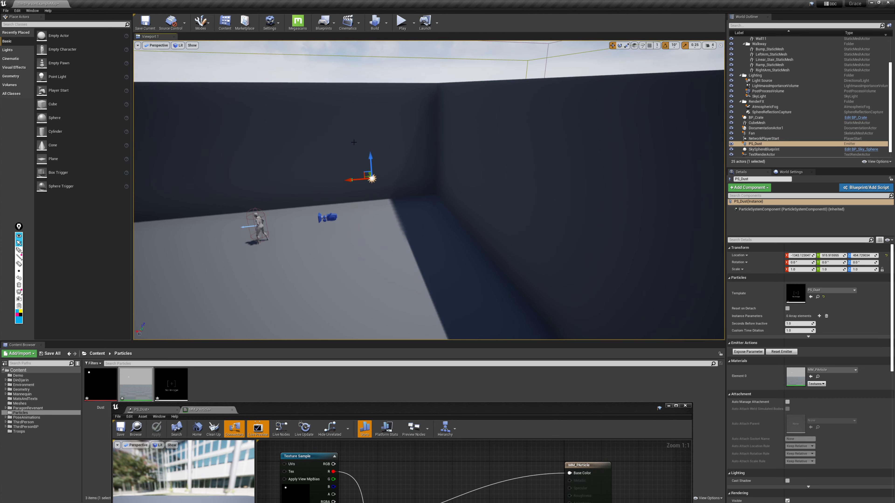
# - Move the PS_Dust emitter along X to the character on the open floor and lower it to a height of about 280
pyautogui.moveTo(373, 115); pyautogui.dragTo(311, 145, button='right')
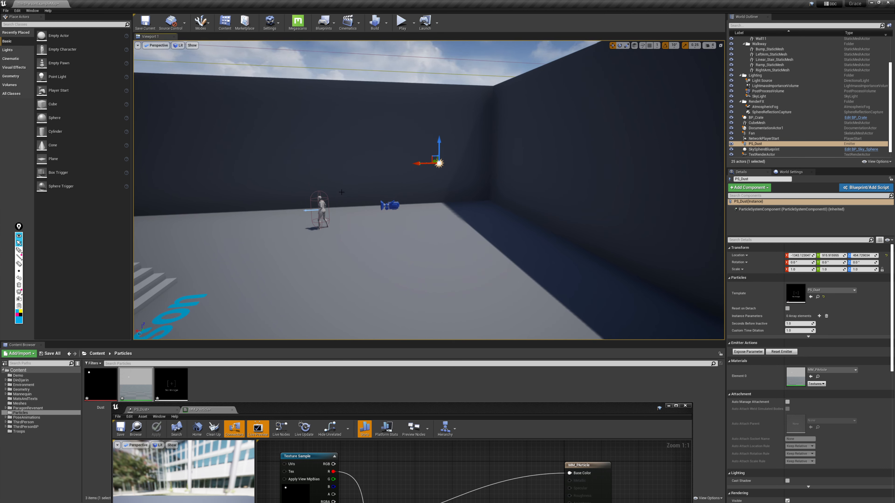
pyautogui.moveTo(421, 163); pyautogui.dragTo(300, 182)
pyautogui.moveTo(322, 143); pyautogui.dragTo(325, 180)
pyautogui.moveTo(325, 181); pyautogui.dragTo(282, 174, button='right')
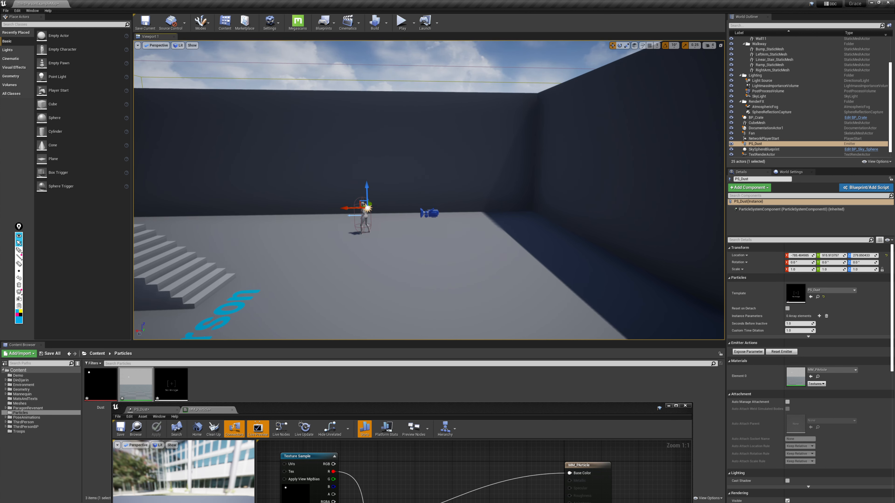
# - Play the level and run the character around the PS_Dust emitter to examine the dust in game, and stop the session
pyautogui.click(402, 22)
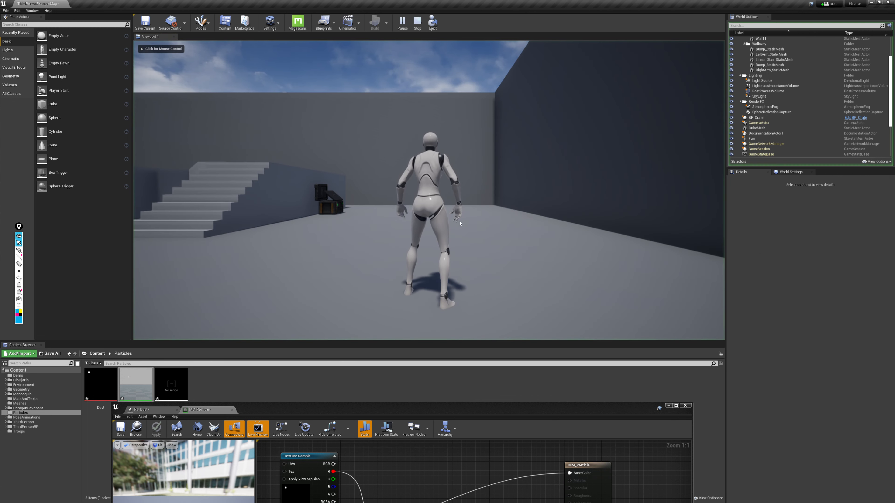
pyautogui.click(460, 223)
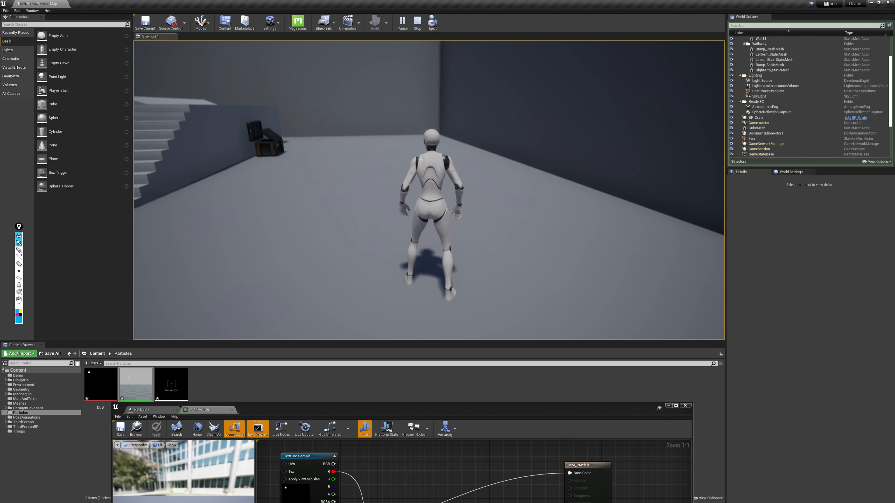
pyautogui.press('w')
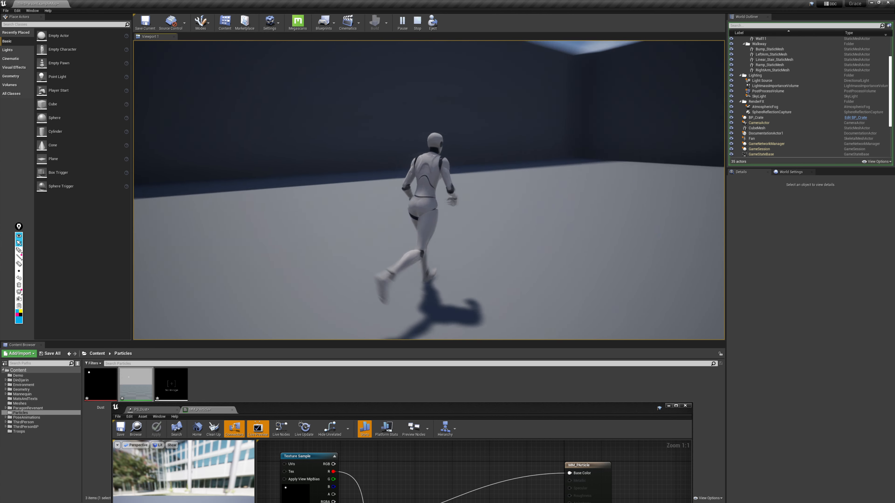
pyautogui.press('a')
pyautogui.press('w')
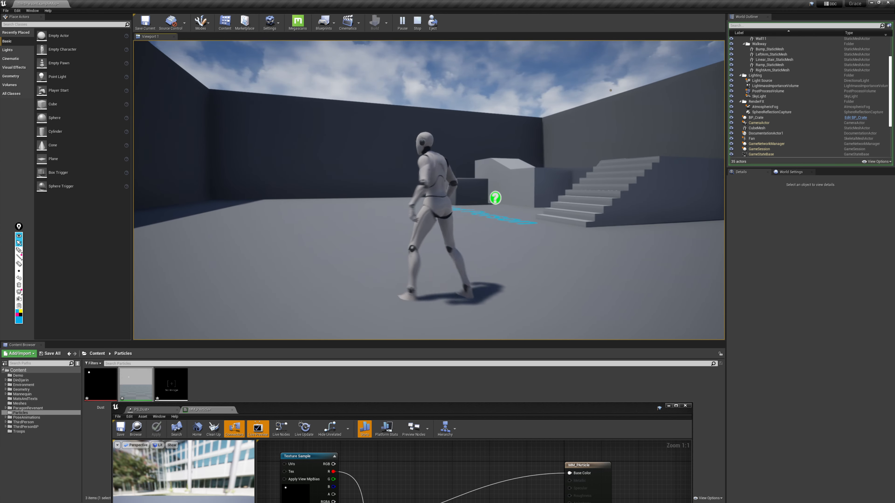
pyautogui.press('d')
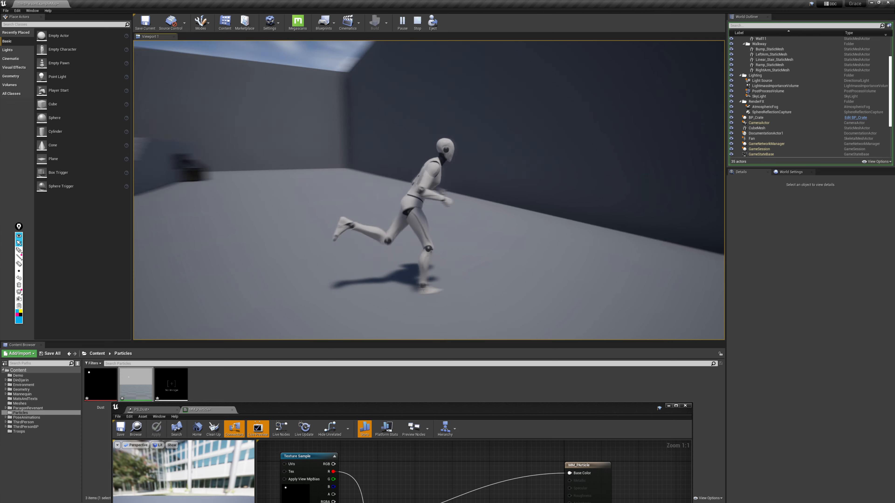
pyautogui.press('w')
pyautogui.press('Escape')
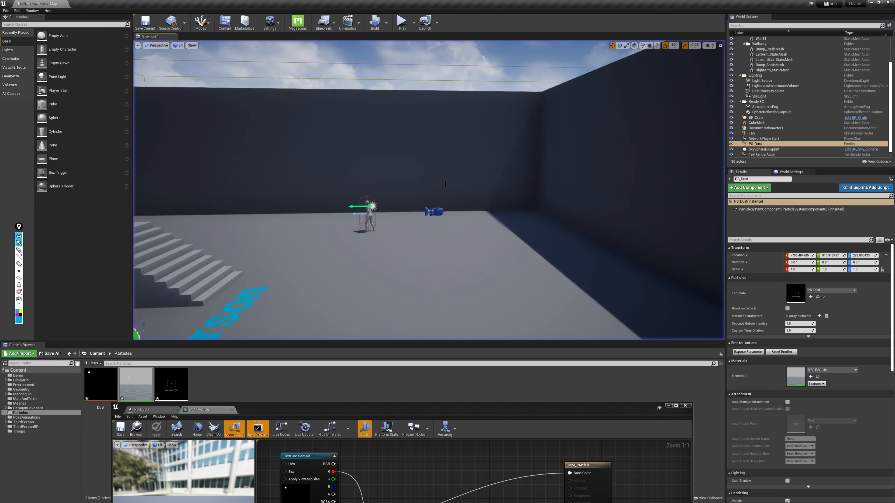
# - Move the PS_Dust emitter along X from the character to the camera in the room's dark corner
pyautogui.moveTo(447, 409); pyautogui.dragTo(486, 338)
pyautogui.moveTo(356, 67); pyautogui.dragTo(331, 53, button='right')
pyautogui.press('s')
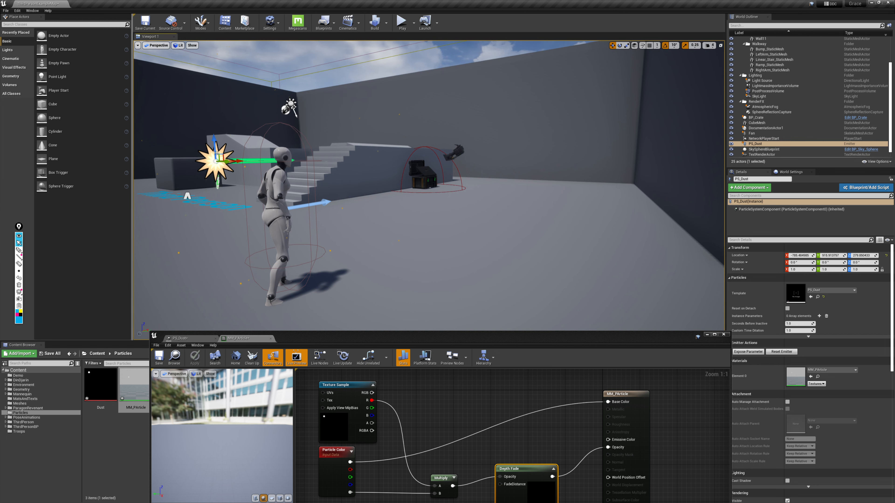
pyautogui.moveTo(377, 338); pyautogui.dragTo(380, 363)
pyautogui.press('w')
pyautogui.moveTo(397, 235); pyautogui.dragTo(169, 229, button='right')
pyautogui.press('s')
pyautogui.moveTo(350, 229); pyautogui.dragTo(621, 231)
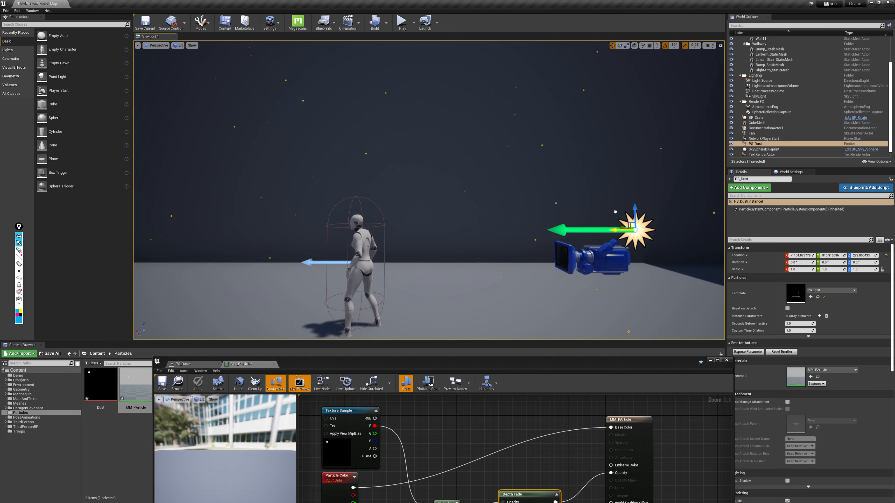
pyautogui.moveTo(587, 175); pyautogui.dragTo(659, 173, button='right')
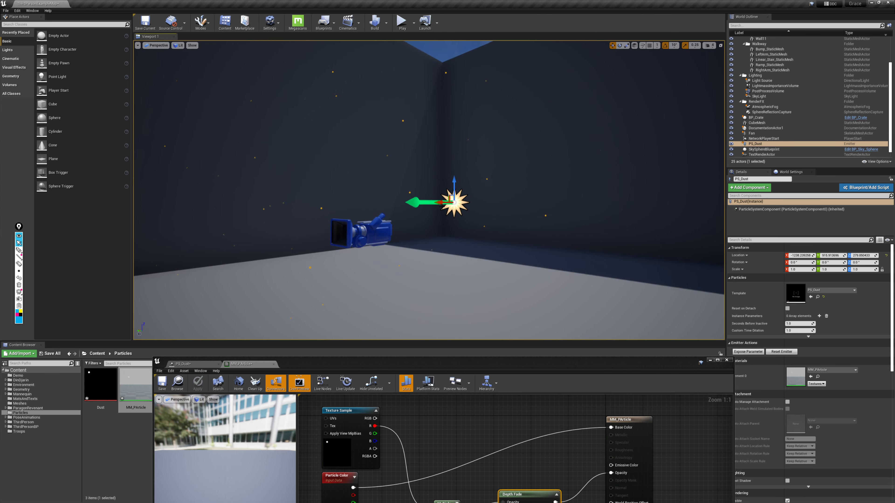
# - Reselect PS_Dust, shift it along Y into the shaded area by the wall, and frame the emitter to examine its particles
pyautogui.press('e')
pyautogui.moveTo(442, 207); pyautogui.dragTo(445, 247, button='right')
pyautogui.click(432, 202)
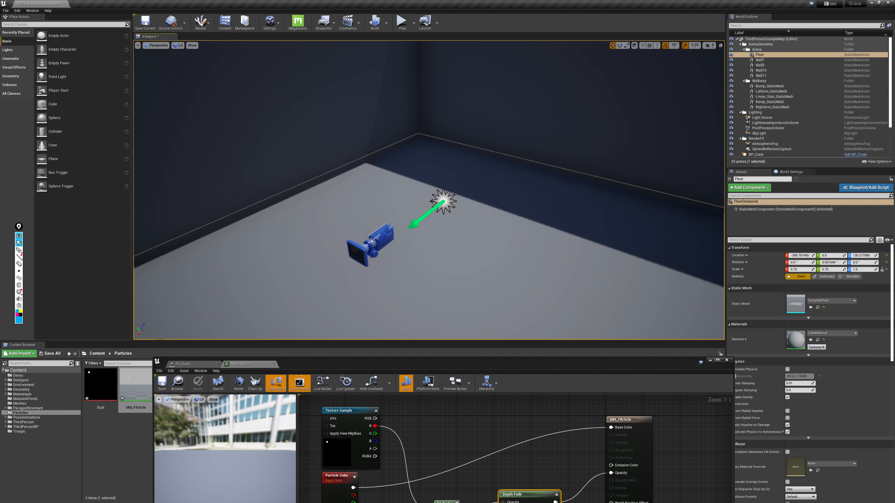
pyautogui.click(436, 201)
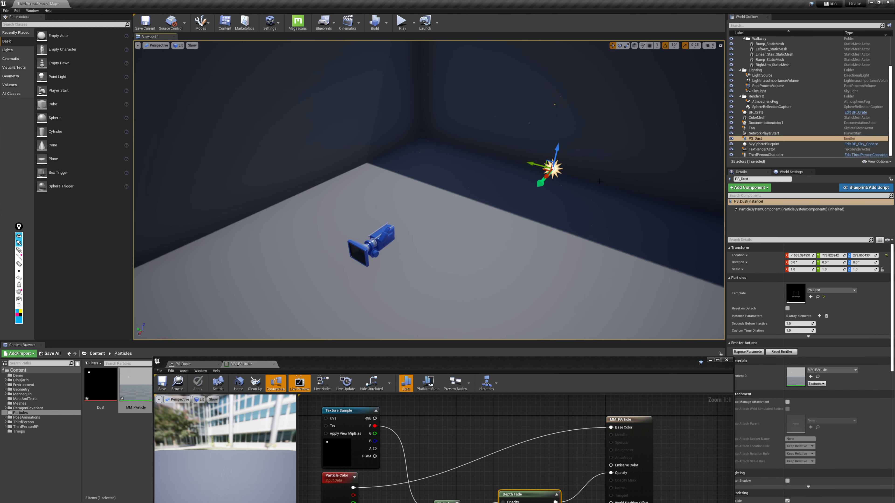
pyautogui.press('f')
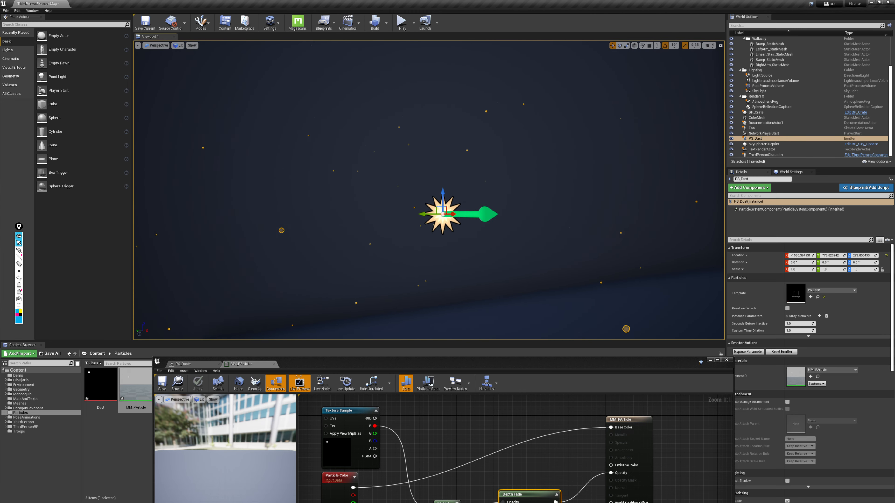
pyautogui.moveTo(428, 190); pyautogui.dragTo(331, 194, button='right')
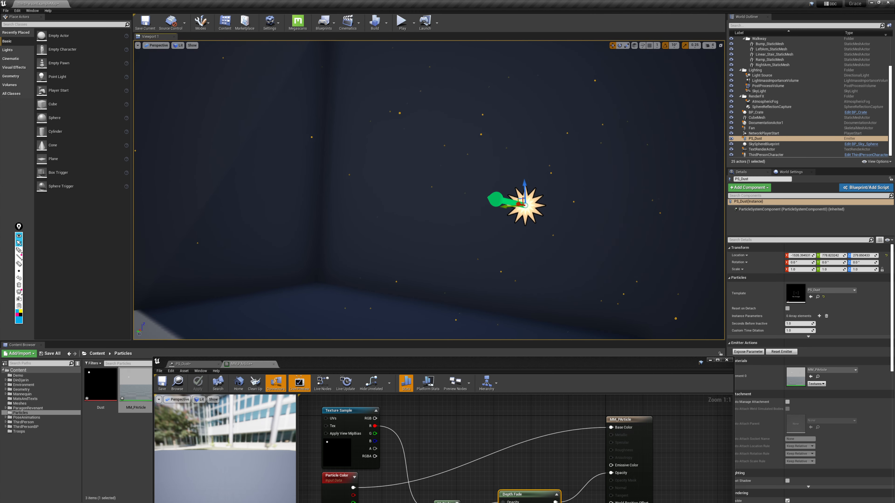
pyautogui.moveTo(530, 194); pyautogui.dragTo(521, 166, button='right')
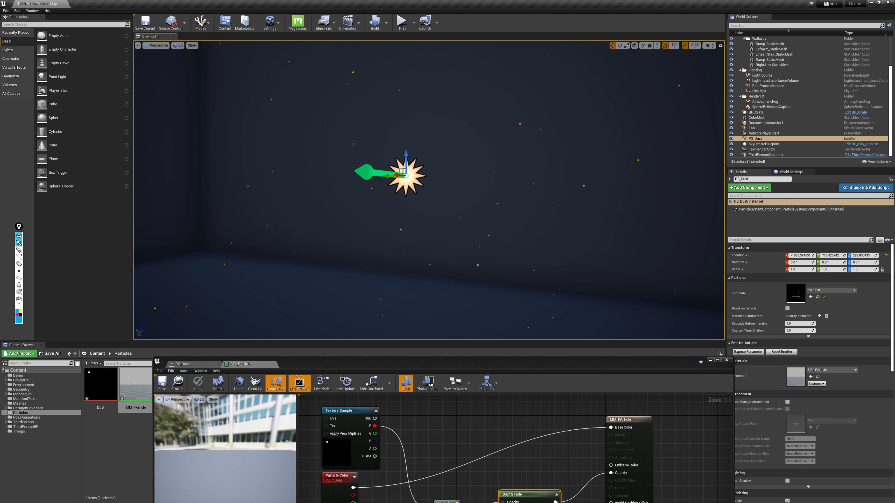